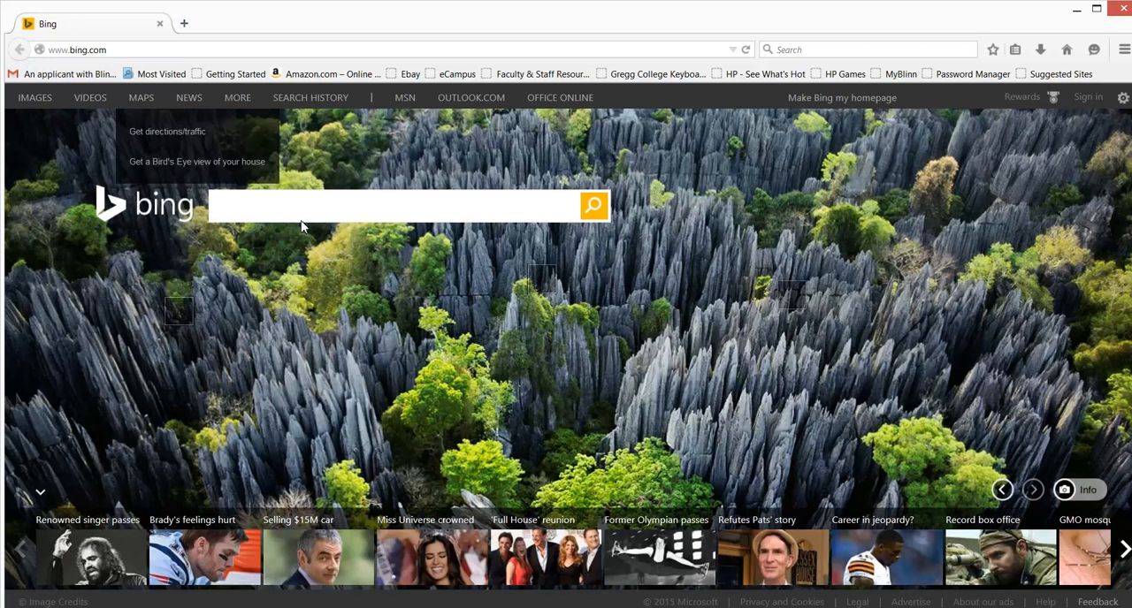
Step: Search Bing Images for hospital and open the first result, the Jordan Hospital picture
click(40, 98)
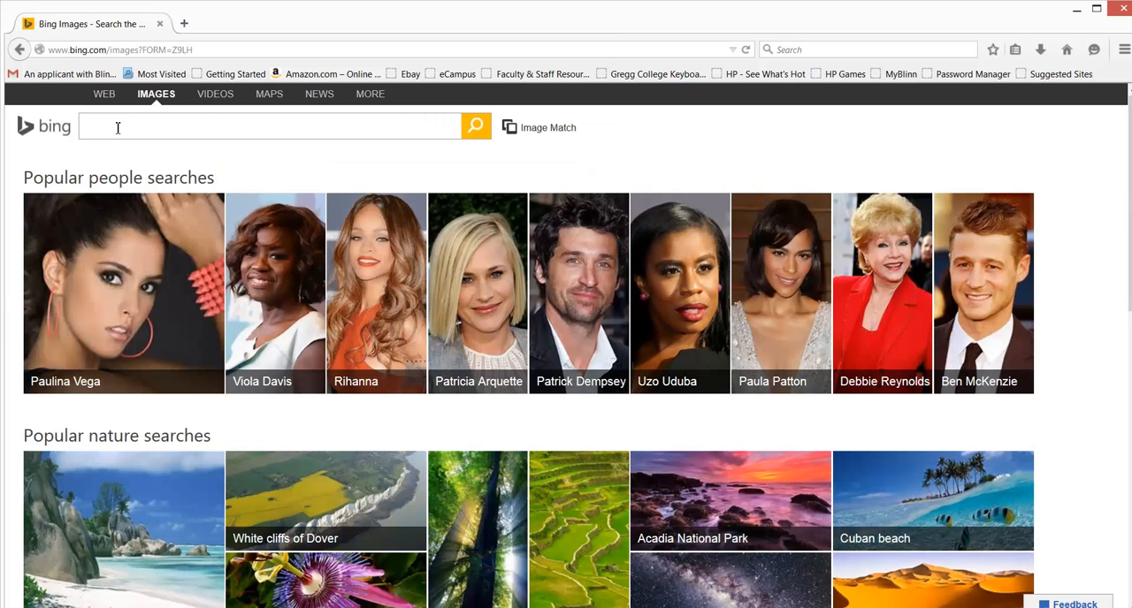
text(hospital)
key(Return)
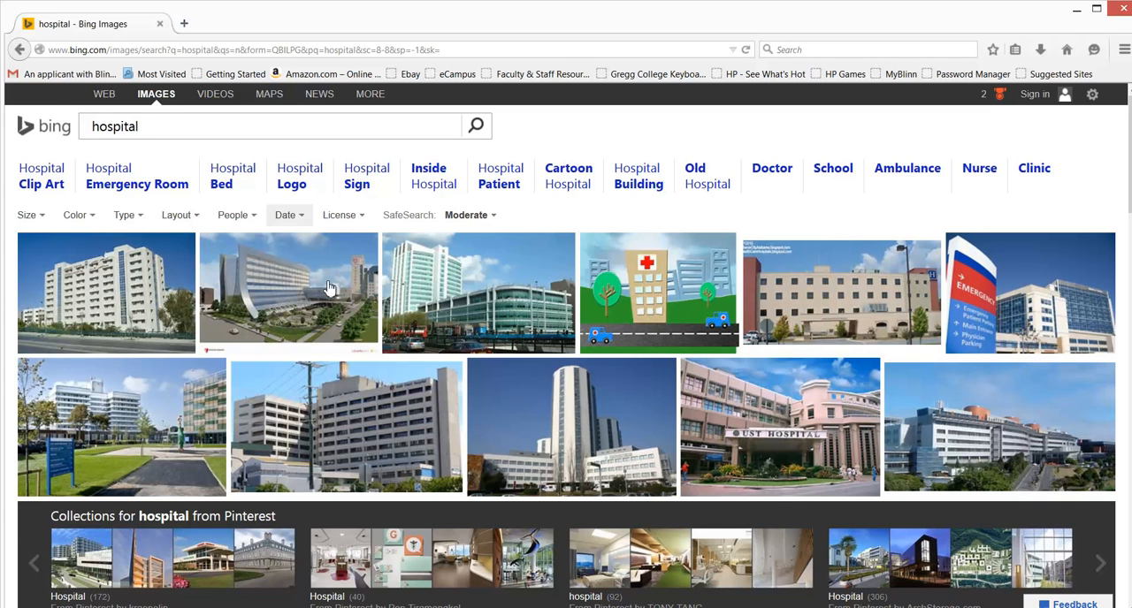
mouse_move(91, 293)
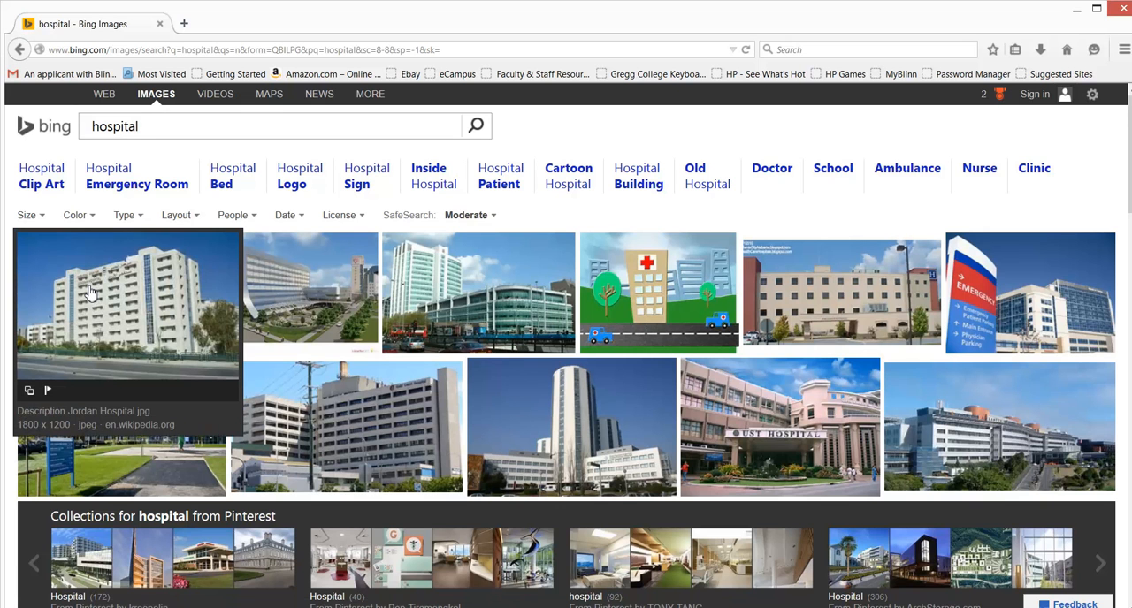
click(91, 293)
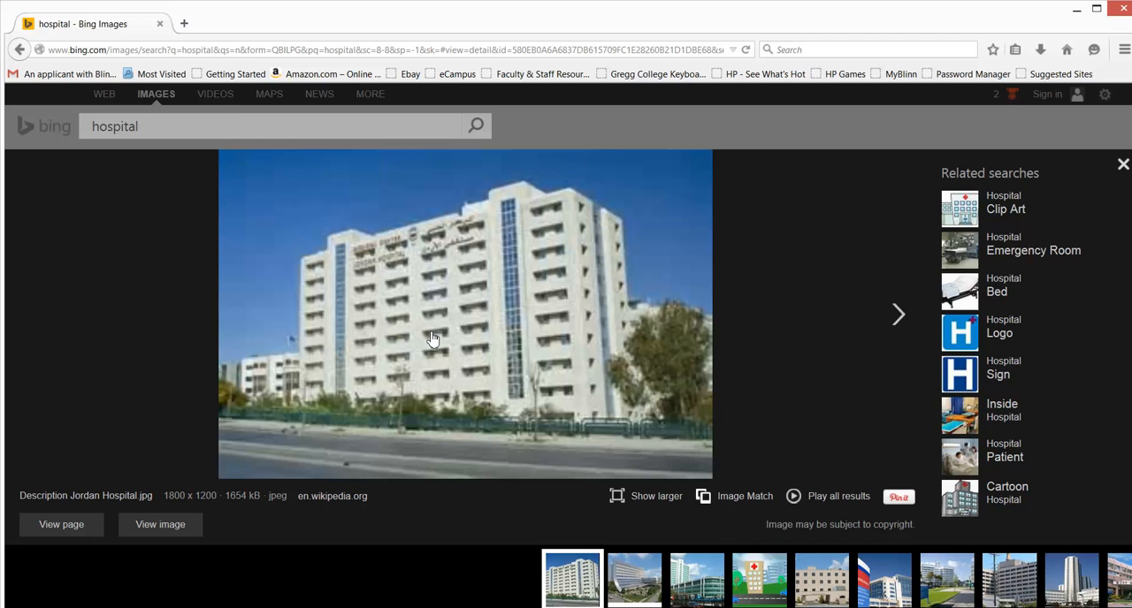
Step: Start saving the hospital picture and create and open a new Desktop folder named chapter 4 act 1
right_click(435, 330)
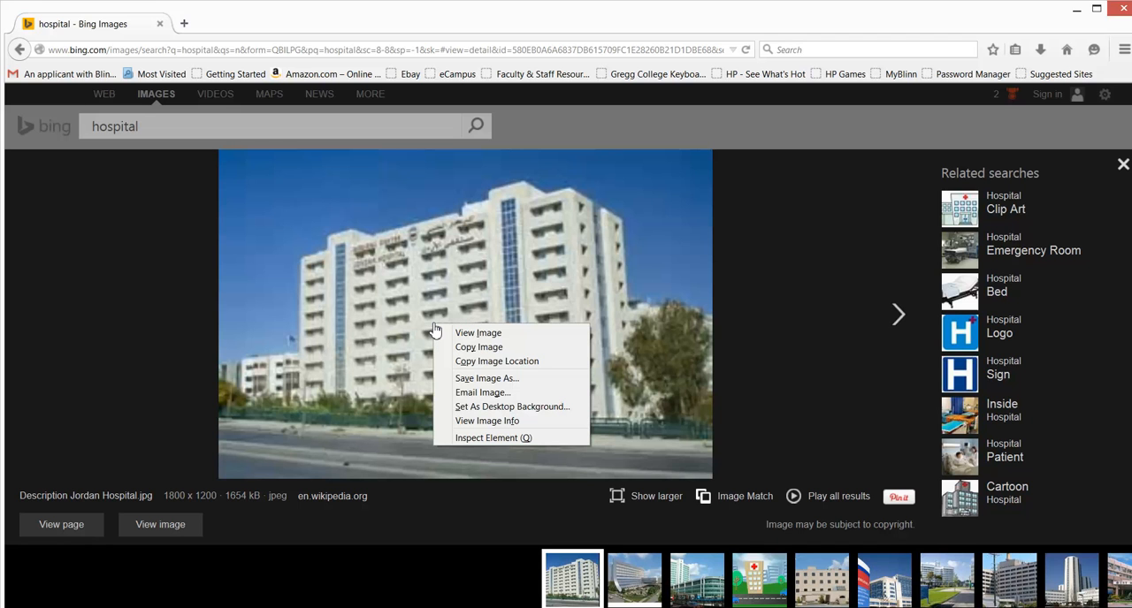
click(507, 379)
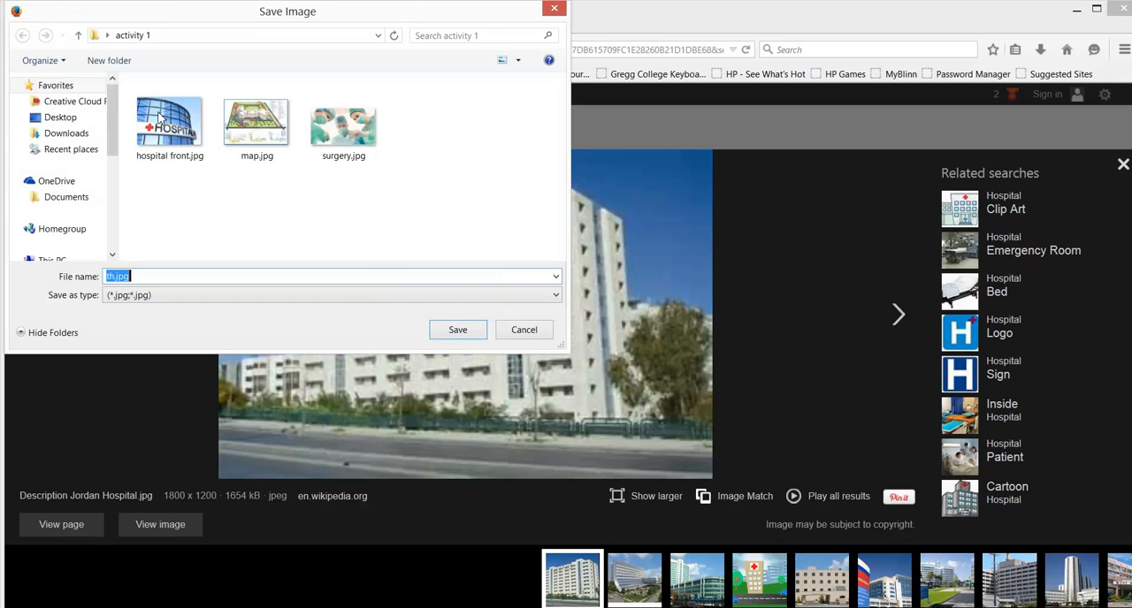
click(64, 117)
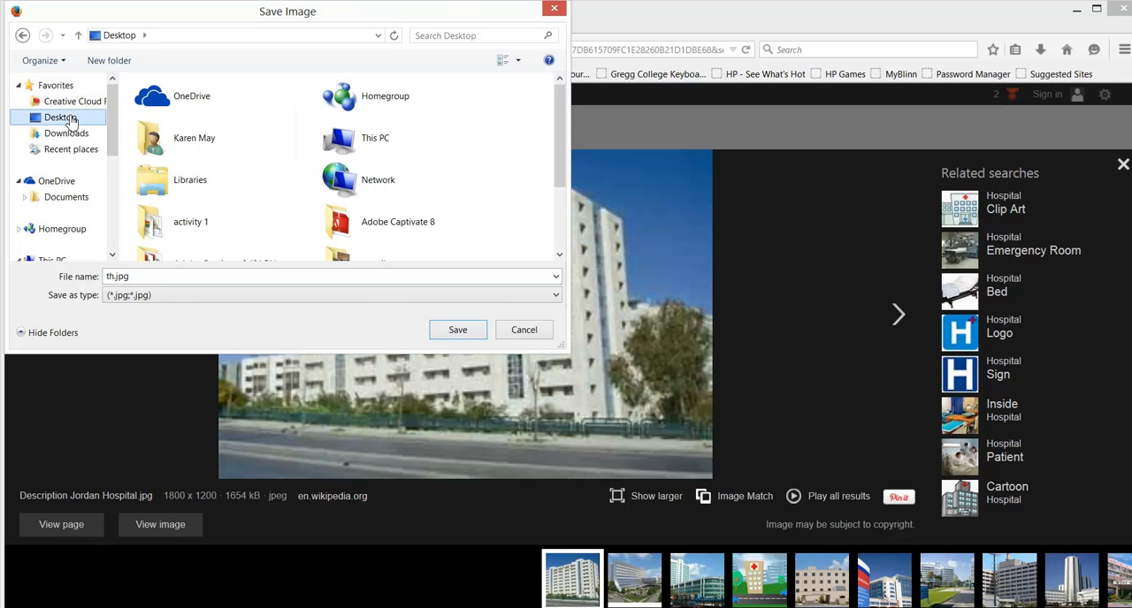
click(113, 62)
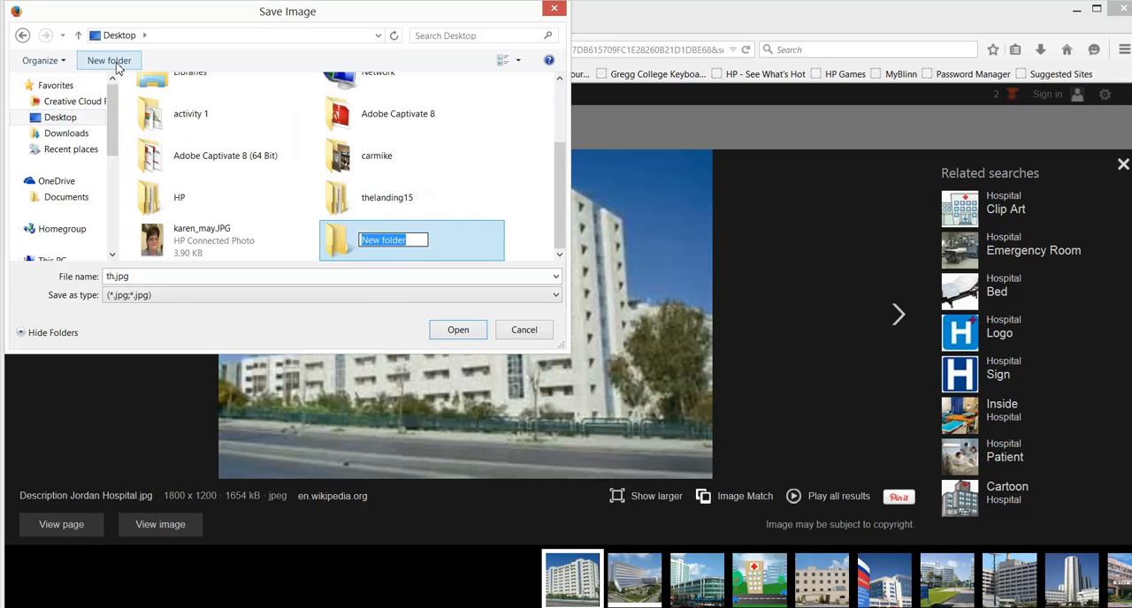
text(chapter 4 act 1)
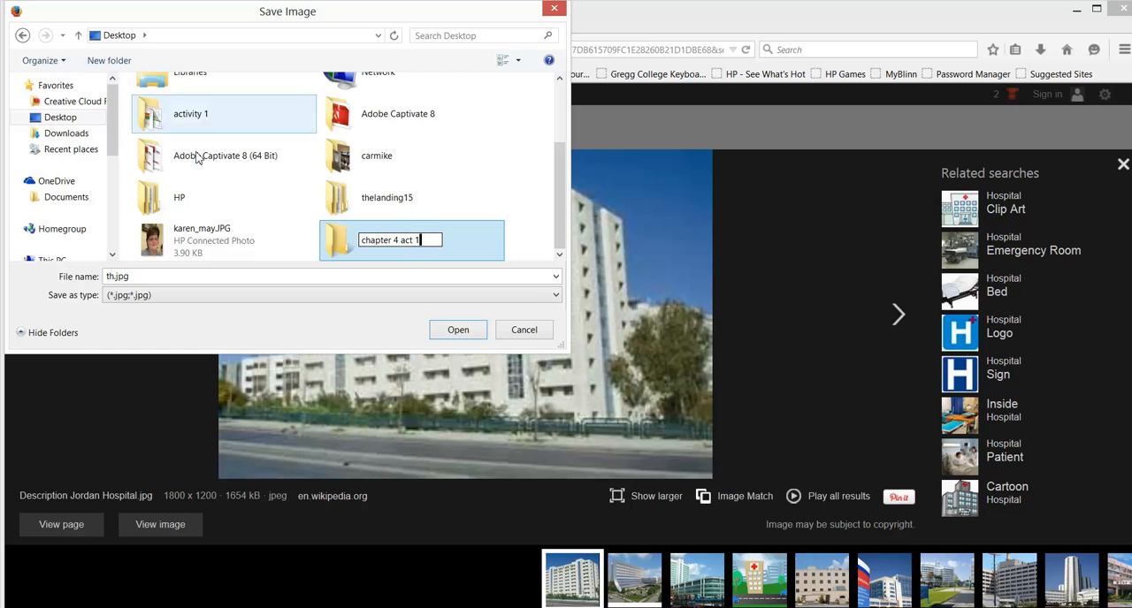
double_click(324, 248)
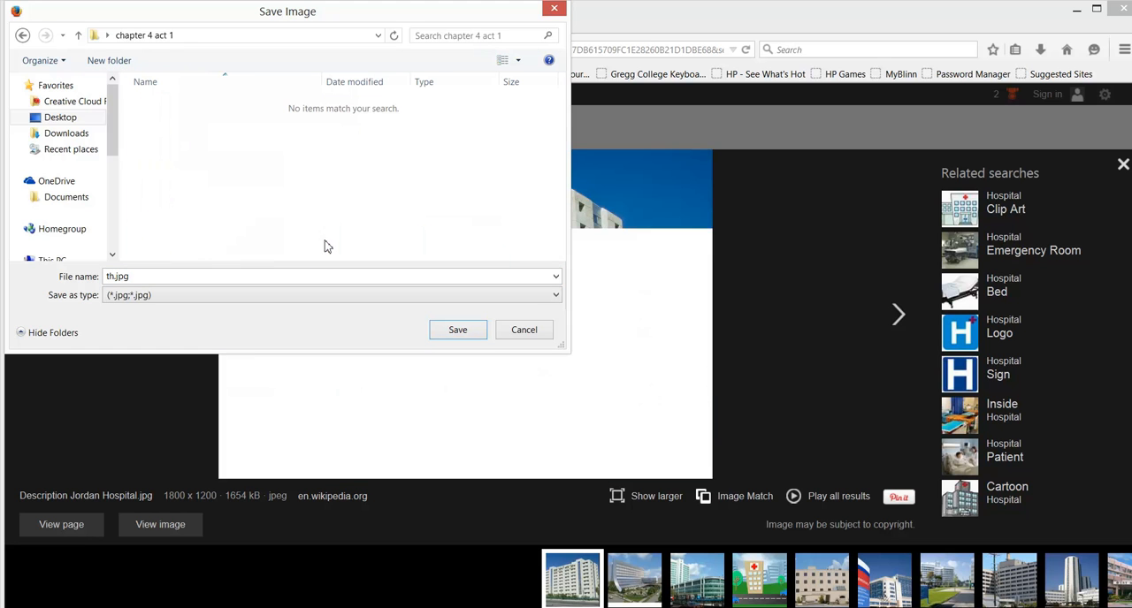
Step: Save the picture as hospital front in the chapter 4 act 1 folder and close the browser
click(203, 273)
text(hospital front)
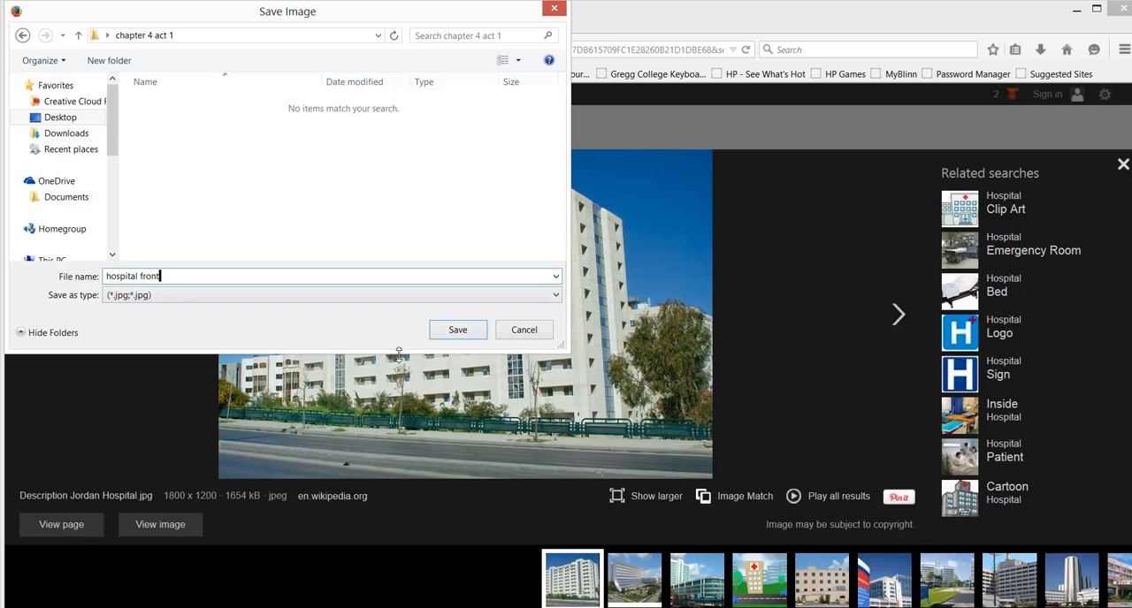
click(454, 338)
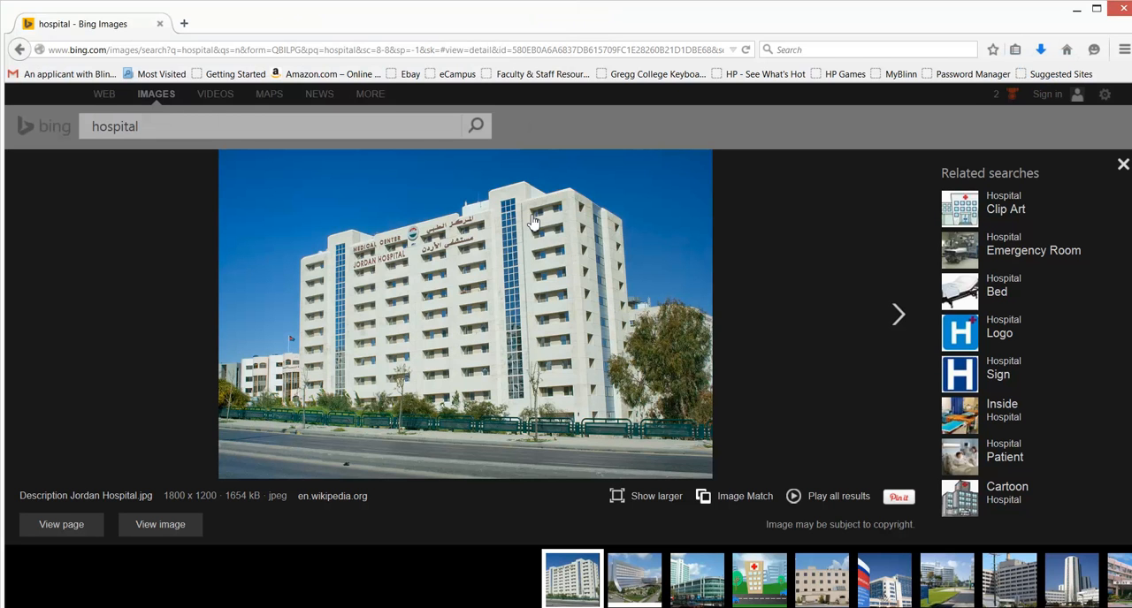
click(1124, 8)
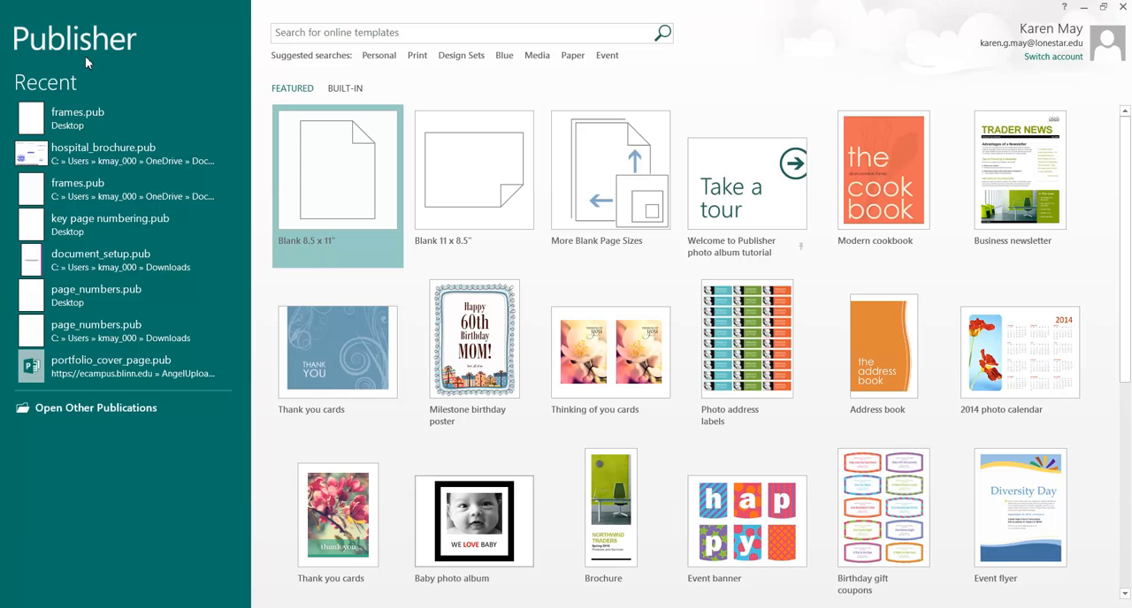
Step: Start a blank 8.5 x 11" publication in Publisher and open the built-in Brochures templates
click(338, 184)
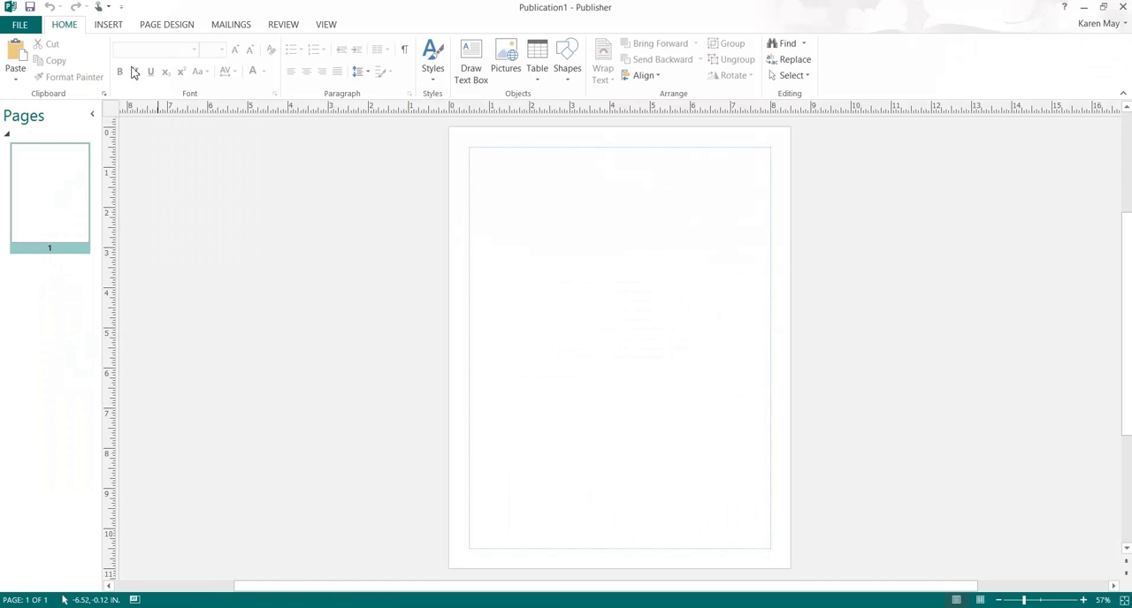
click(20, 23)
click(45, 82)
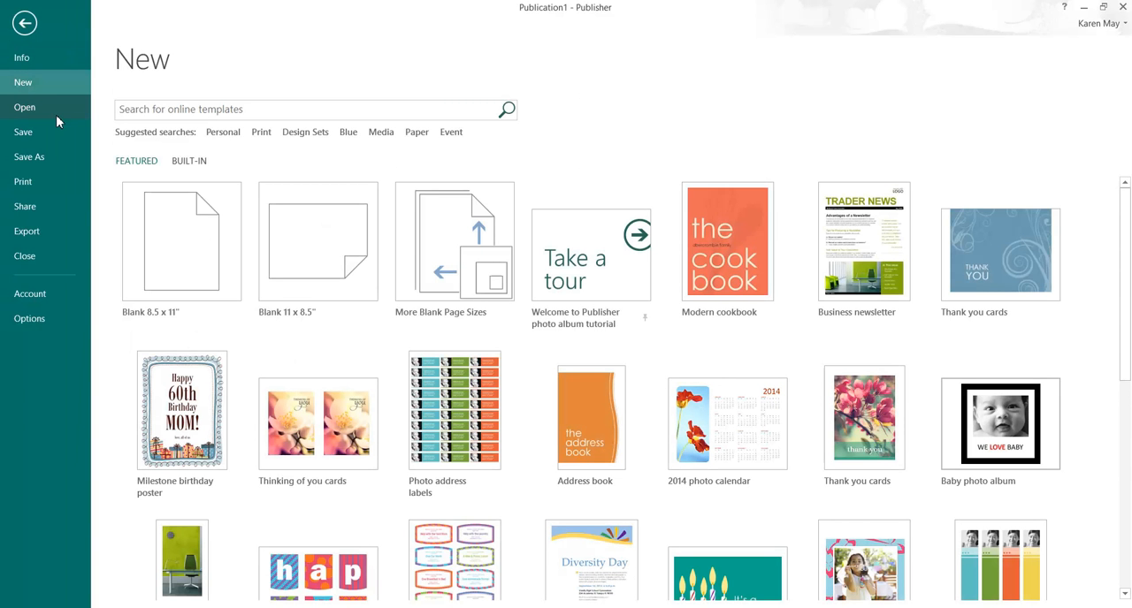
click(189, 162)
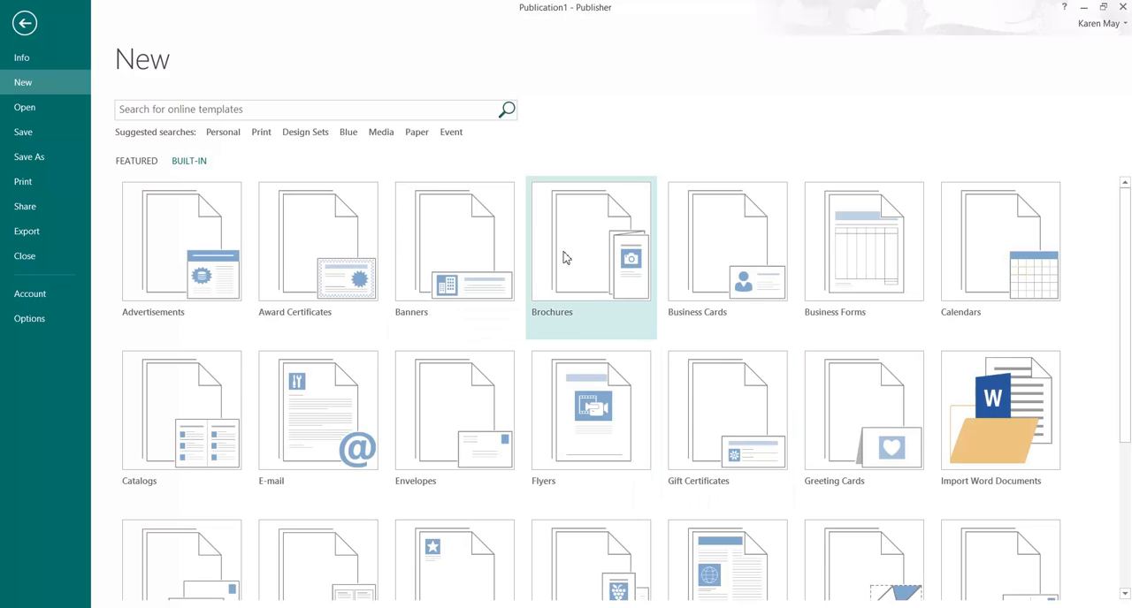
click(566, 257)
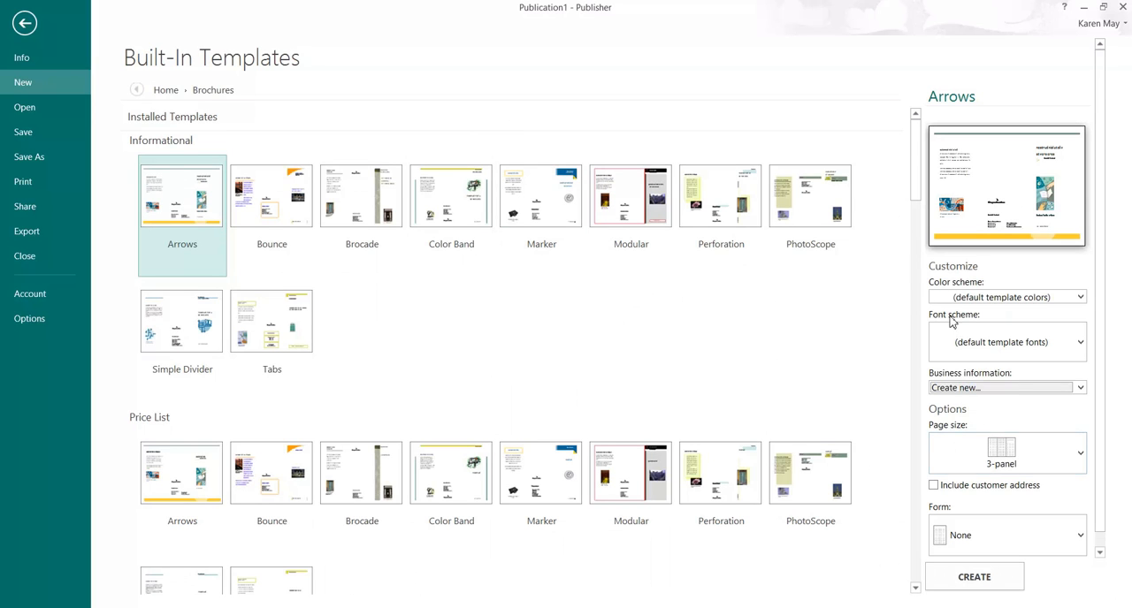
Step: Create a 3-panel brochure from the informational Arrows template with the default template colors
click(1078, 298)
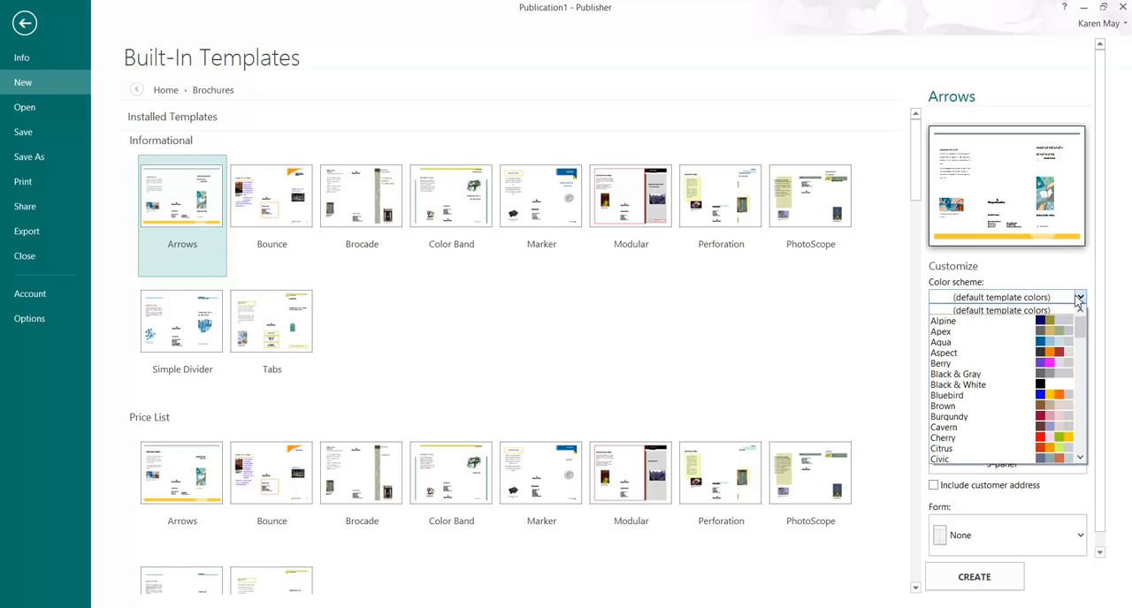
click(1078, 299)
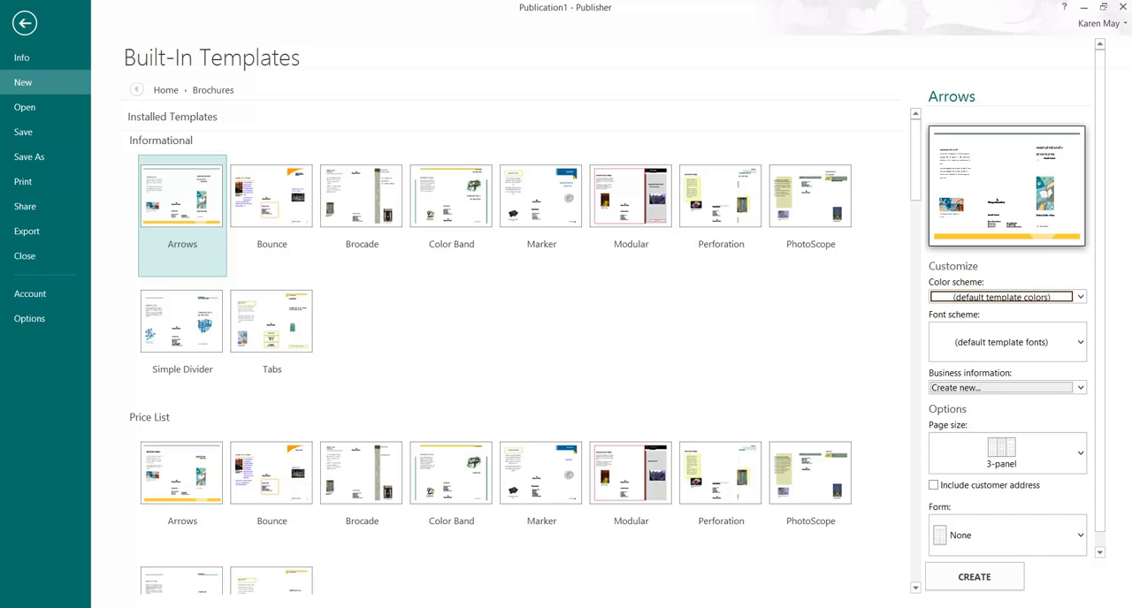
click(992, 579)
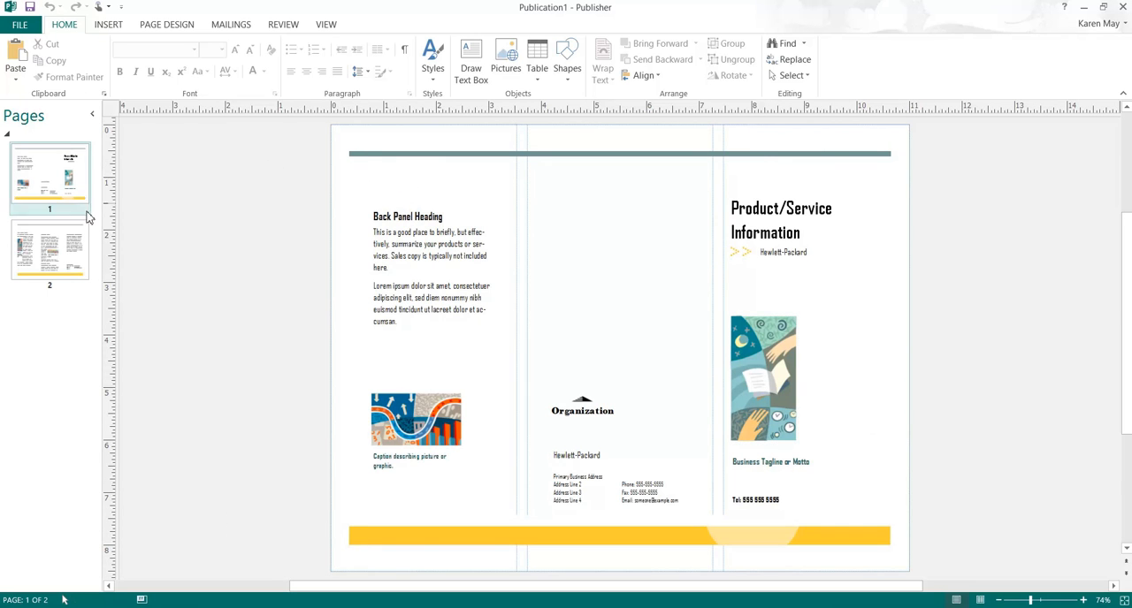
Step: Delete page 2 of the brochure together with its objects
click(74, 248)
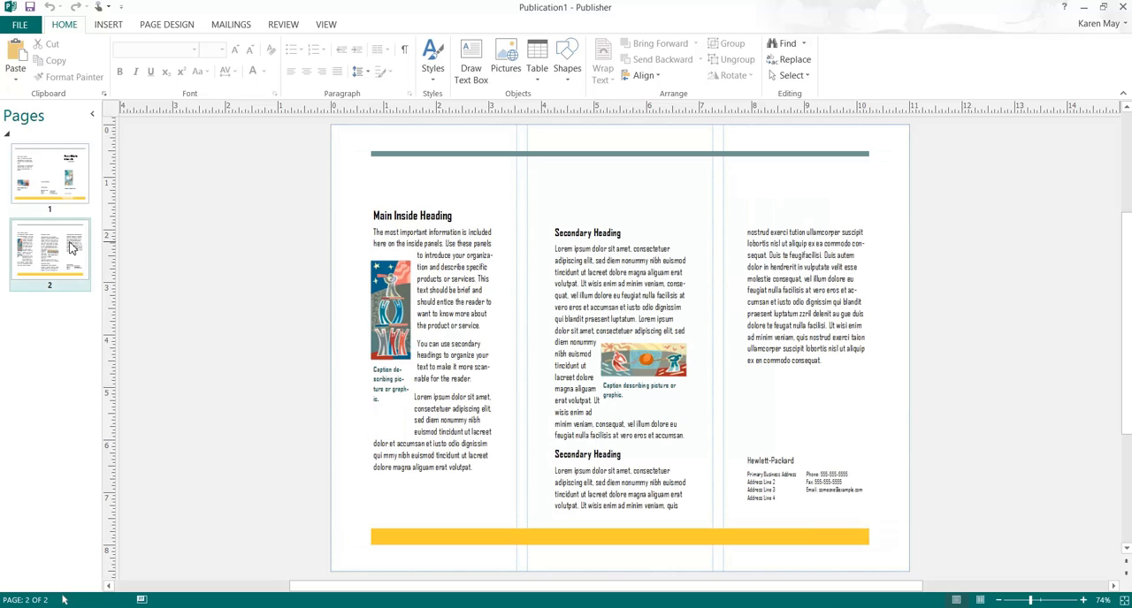
right_click(72, 248)
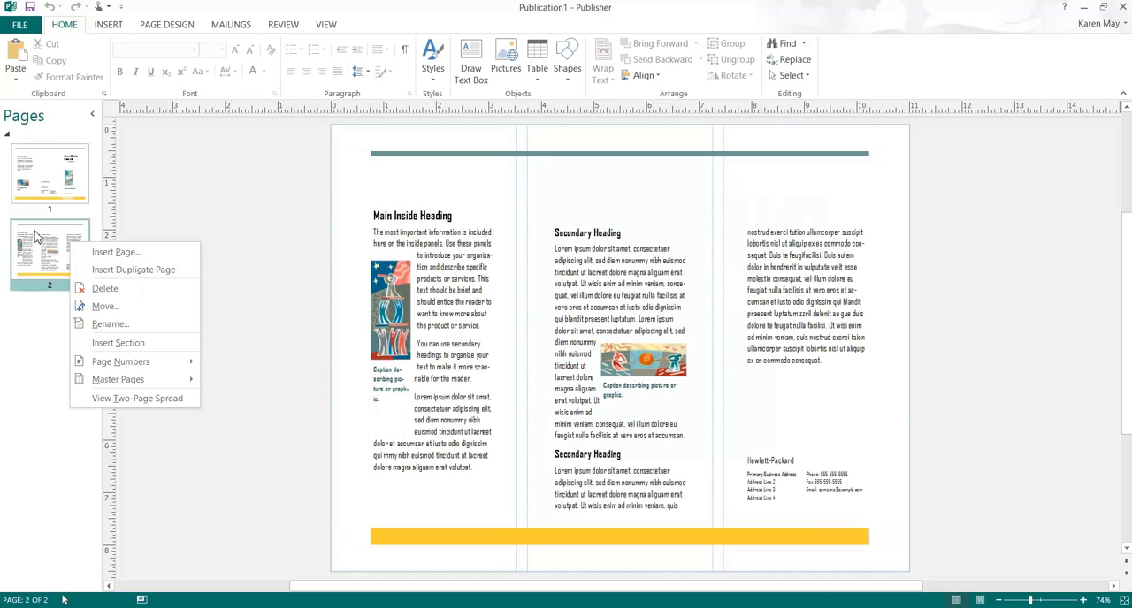
click(99, 288)
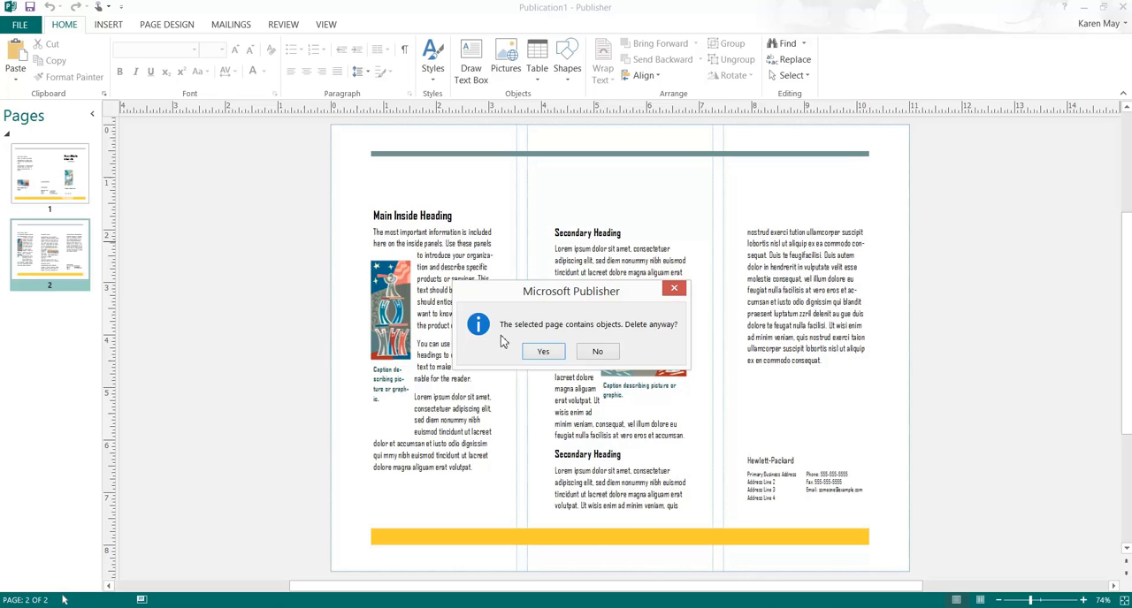
click(544, 353)
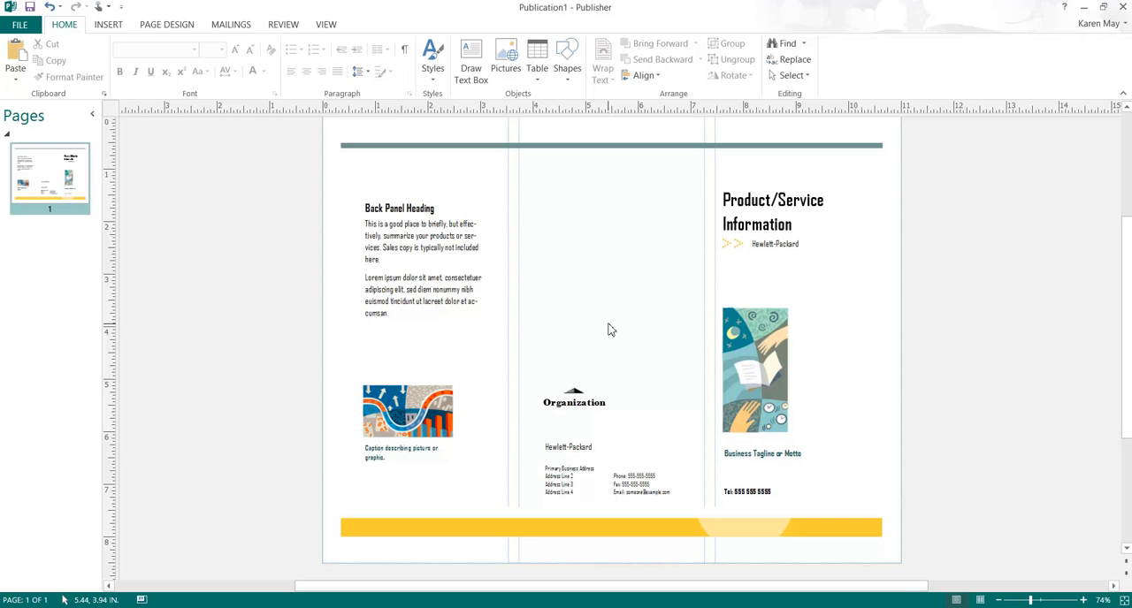
Step: Start changing the placeholder picture under the Product/Service Information title and browse the Desktop for an image file
click(762, 356)
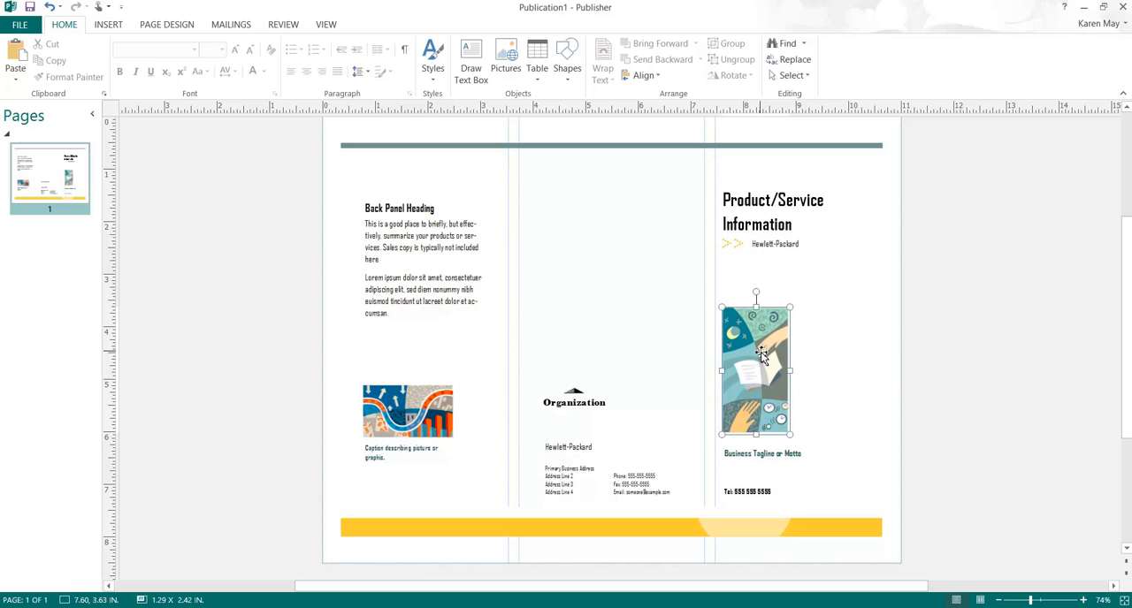
right_click(762, 354)
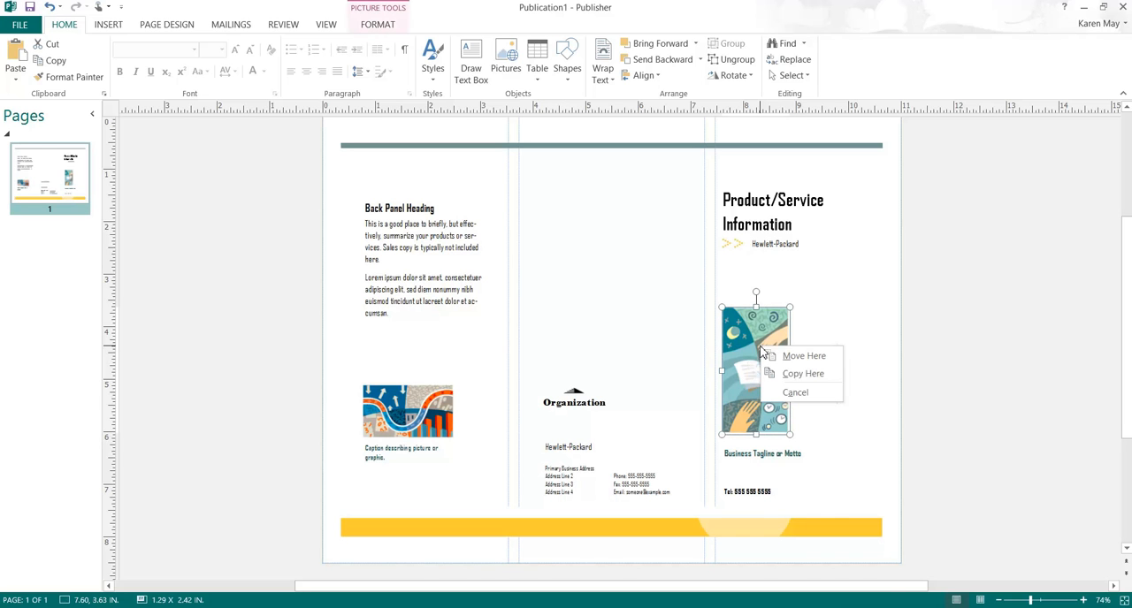
key(Escape)
right_click(764, 356)
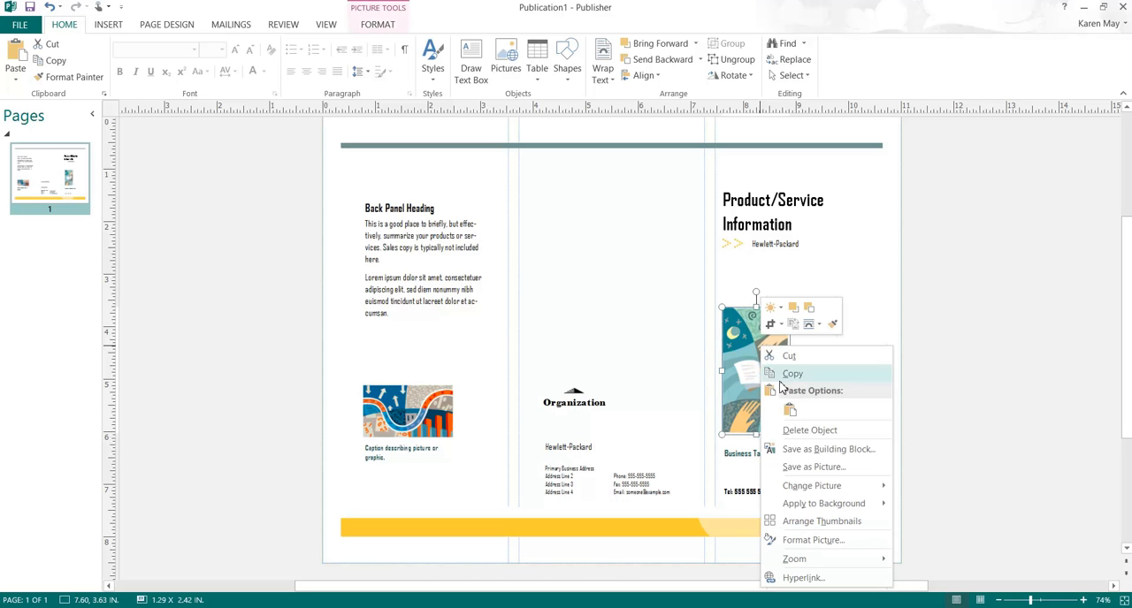
mouse_move(831, 488)
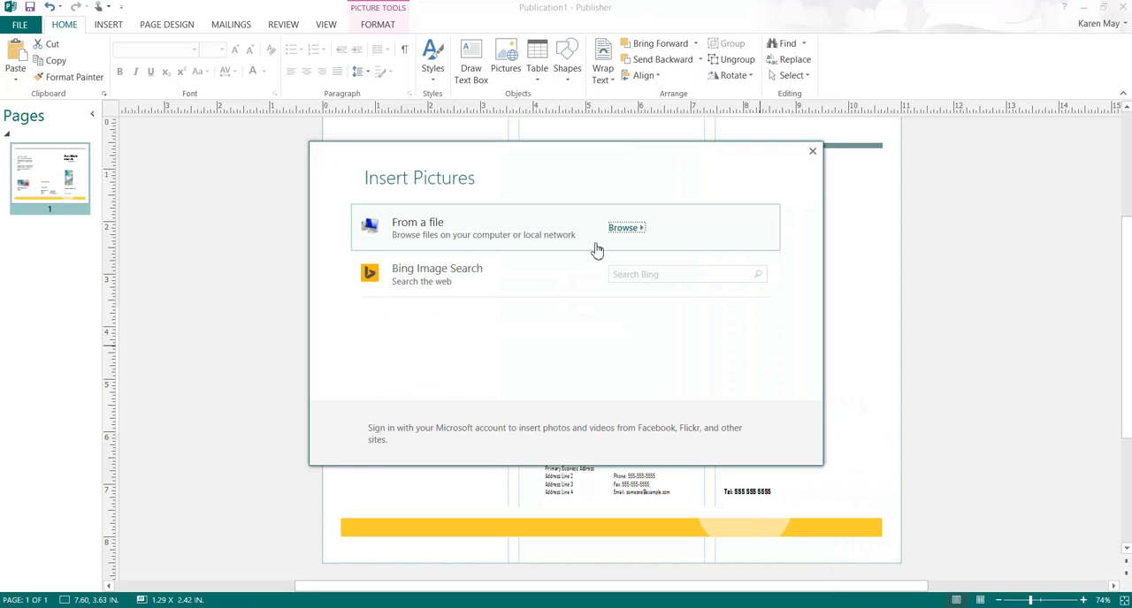
click(626, 229)
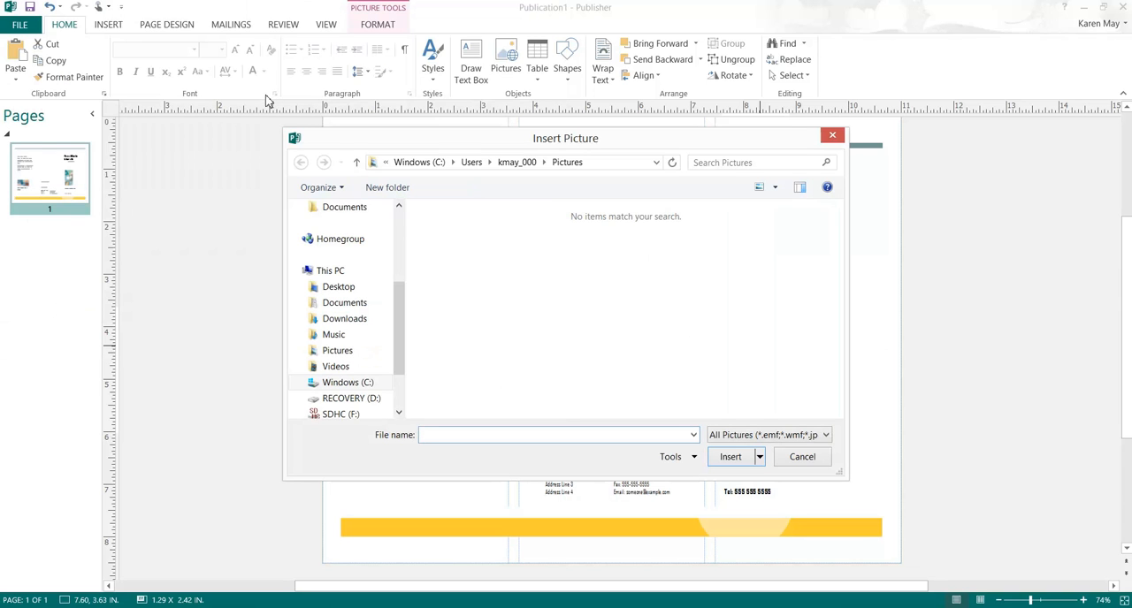
click(353, 287)
click(494, 301)
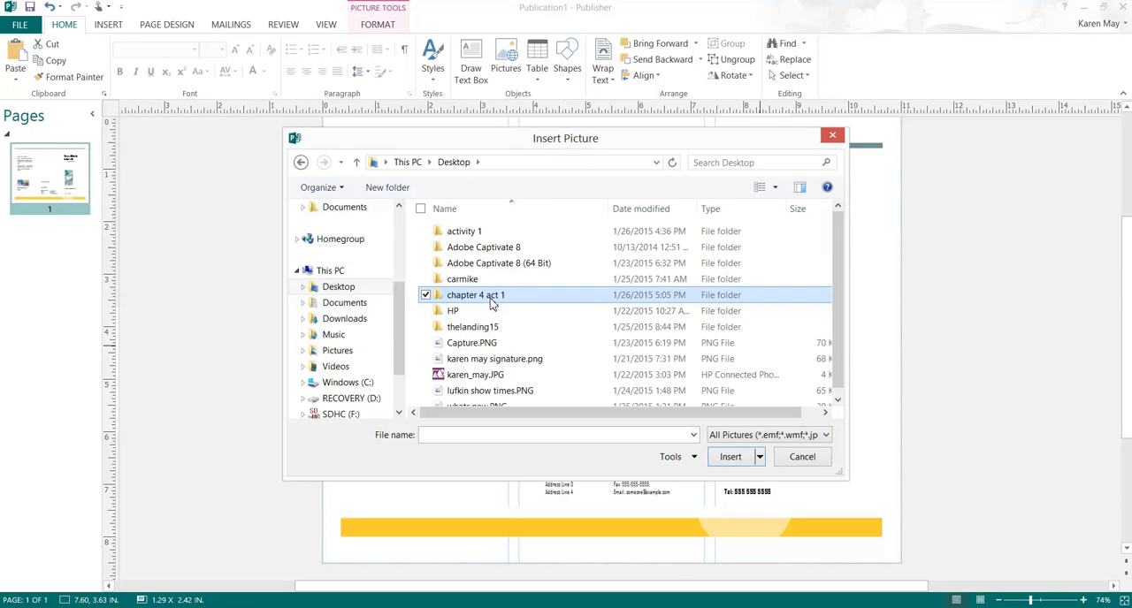
click(491, 301)
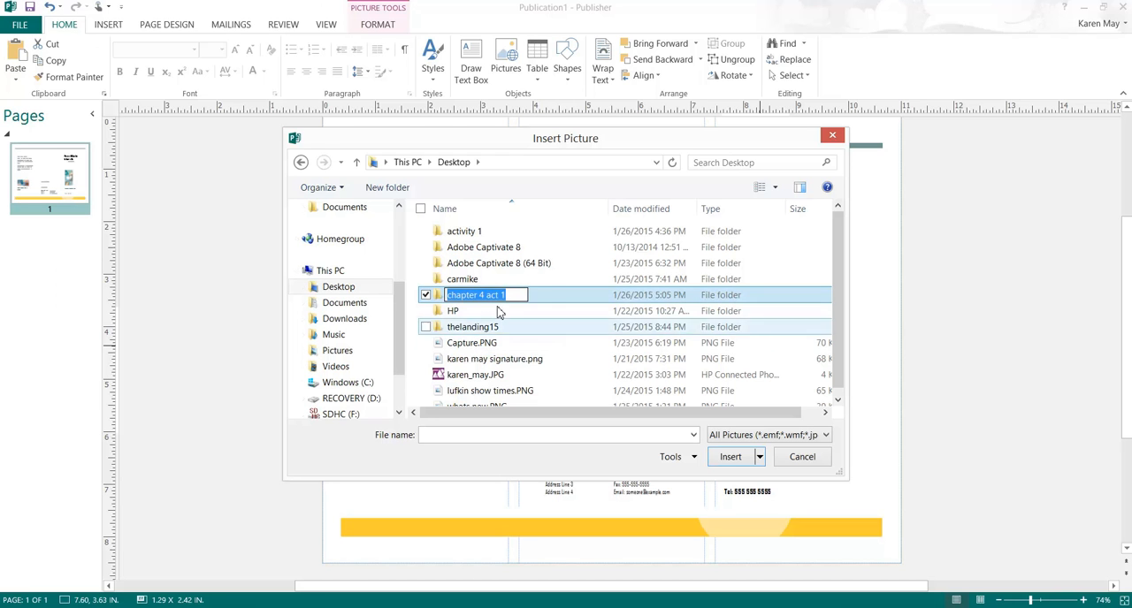
click(551, 329)
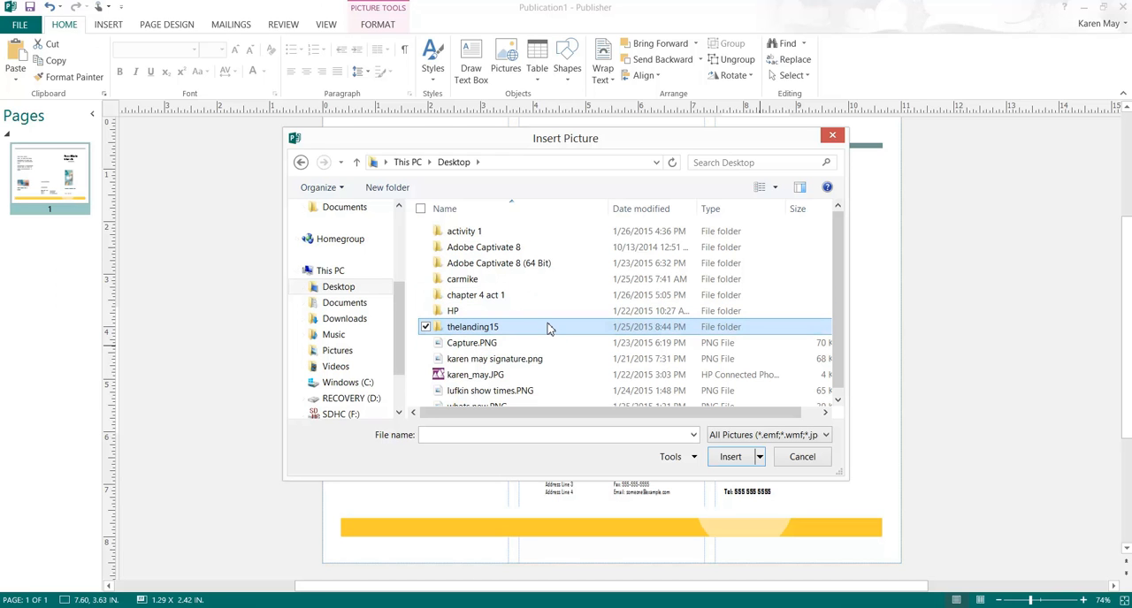
Step: Replace the front panel picture with hospital front.jpg from the activity 1 folder and widen it to nearly fill the panel's width
click(462, 233)
double_click(462, 233)
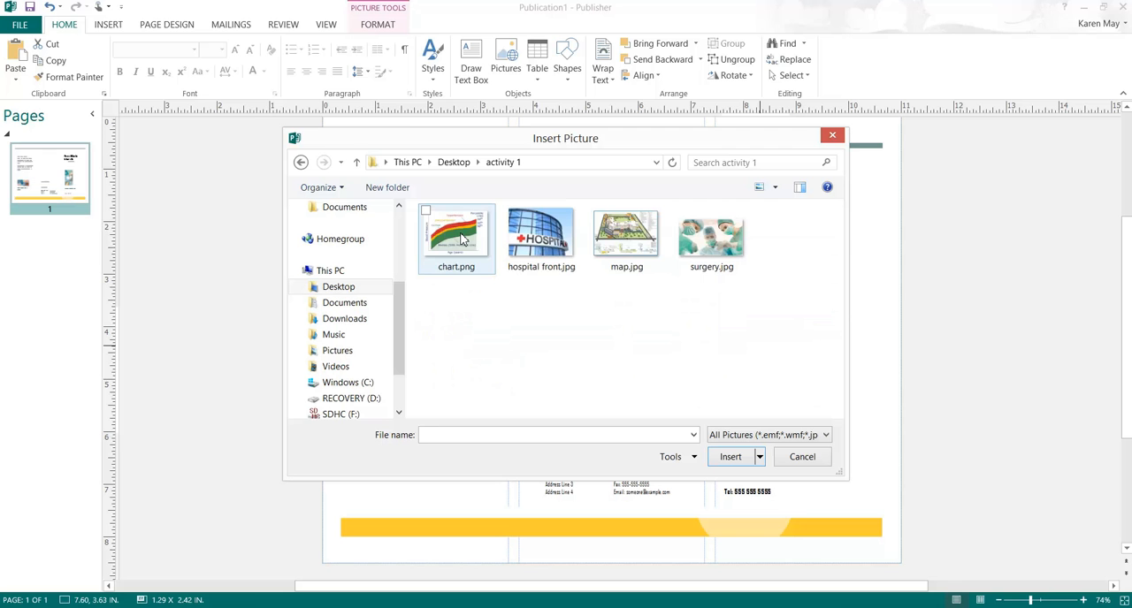
click(535, 246)
double_click(535, 246)
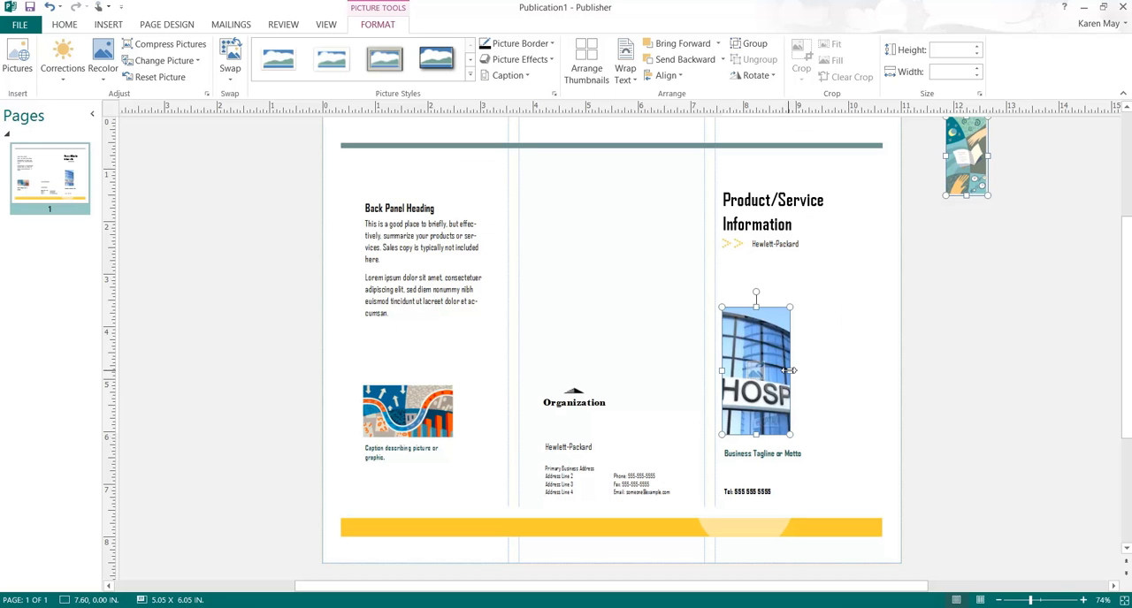
drag(792, 373, 873, 404)
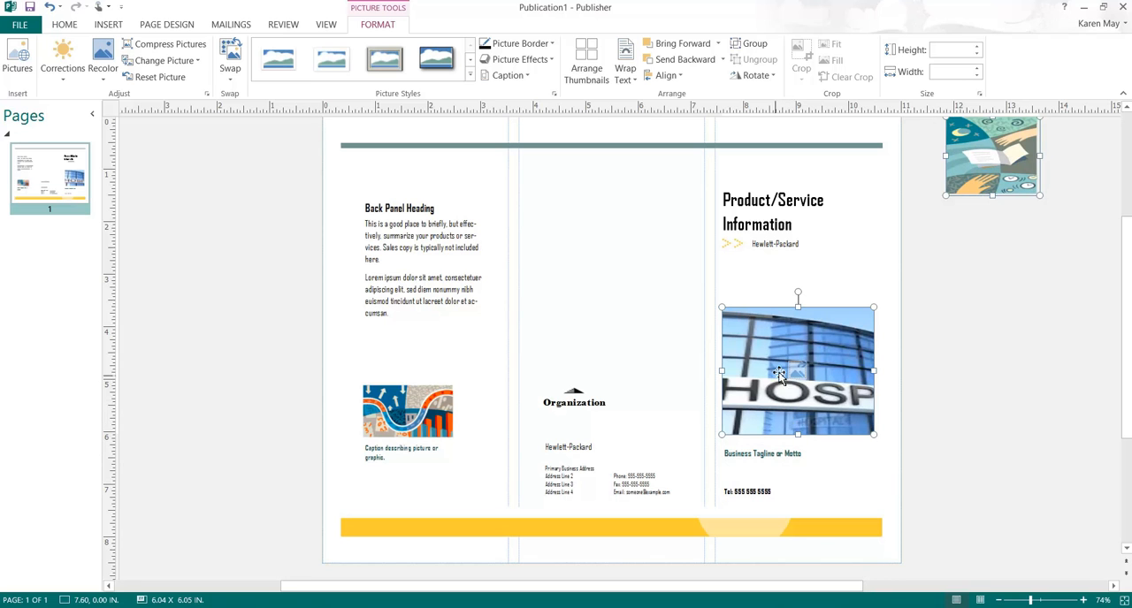
Step: Replace the Product/Service Information title on the front panel with "Hospital USA" and enlarge it to 48 pt
click(793, 228)
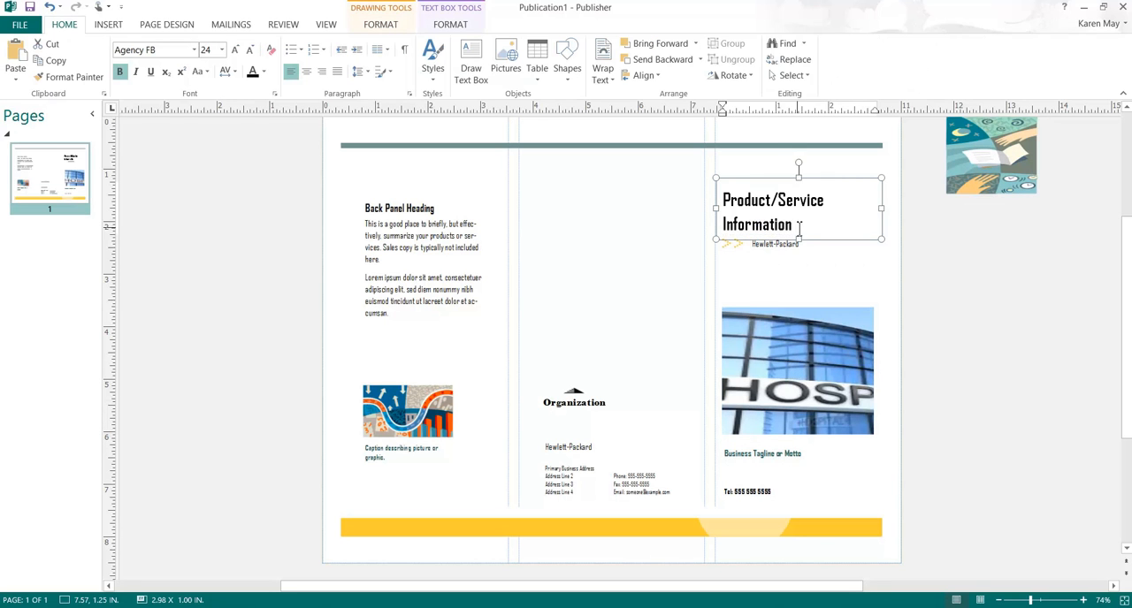
triple_click(745, 200)
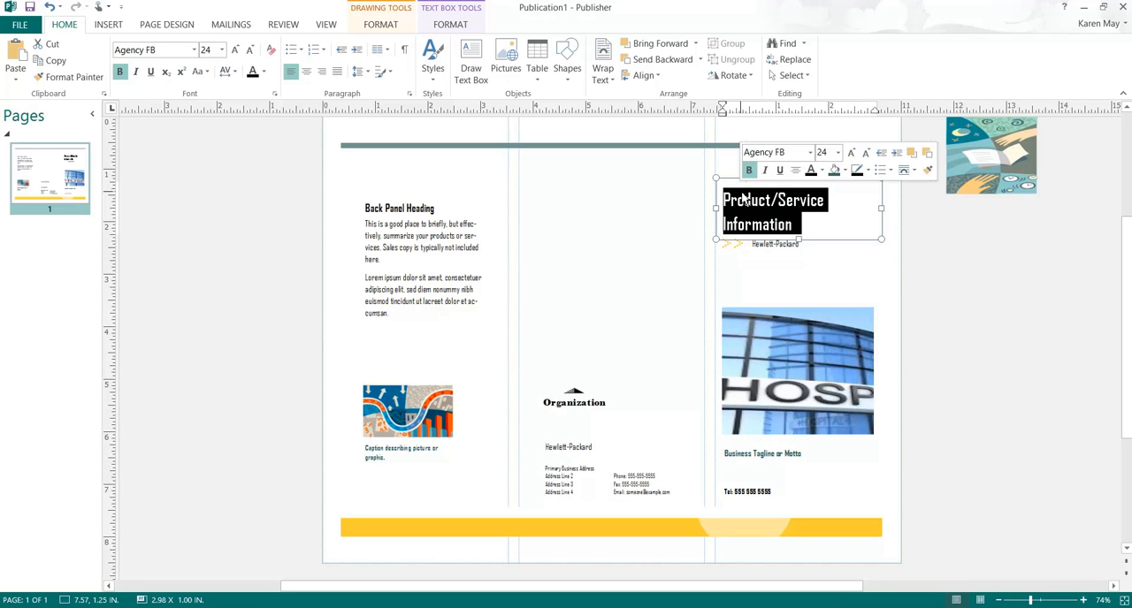
text(Hosp)
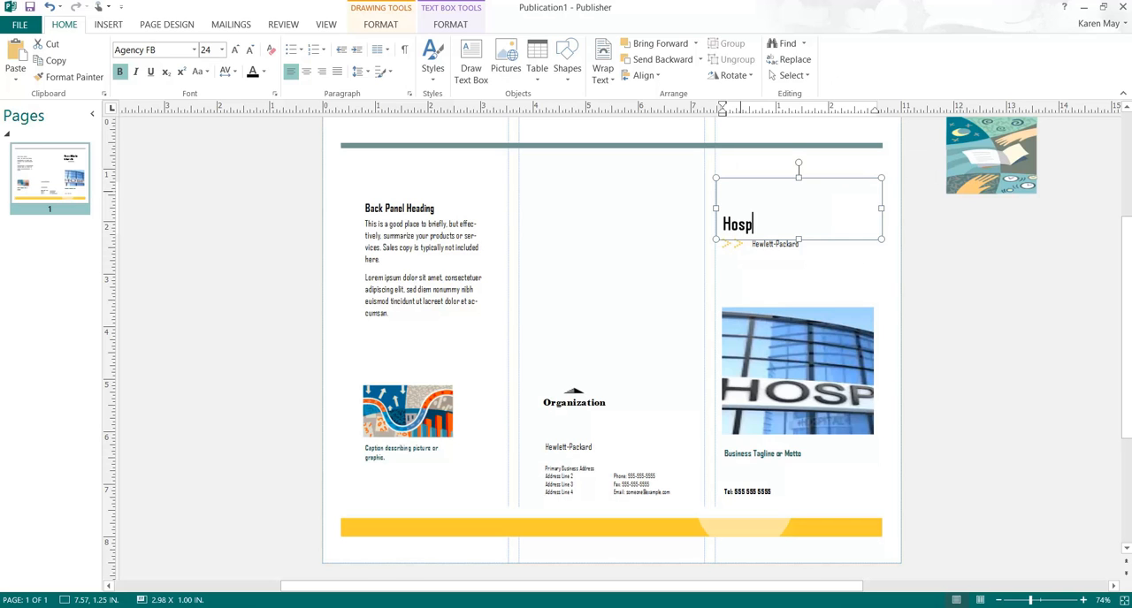
text(ital USA)
drag(829, 225, 758, 195)
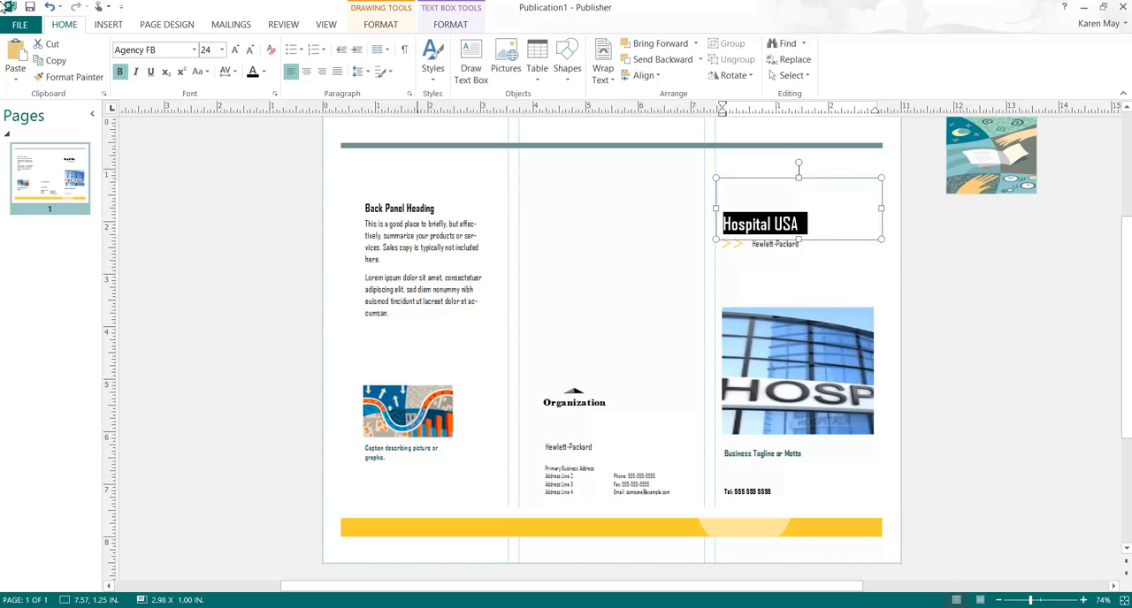
click(236, 52)
click(236, 52)
click(236, 52)
click(236, 52)
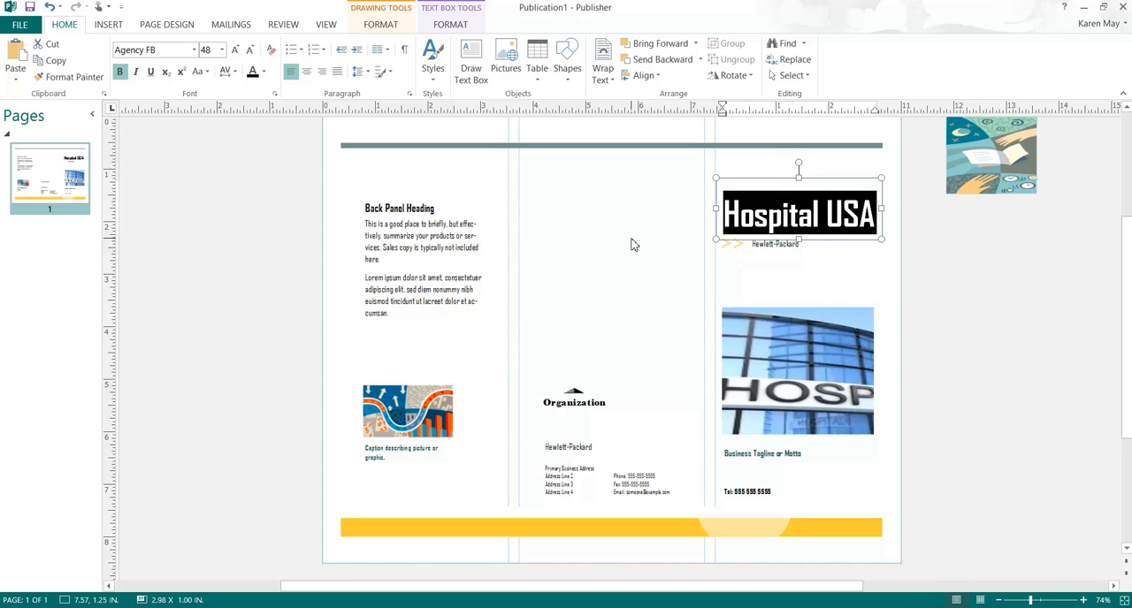
Step: Apply the green outlined WordArt style with a shadow to the Hospital USA title and a dark red outline shape style to its text box
click(455, 25)
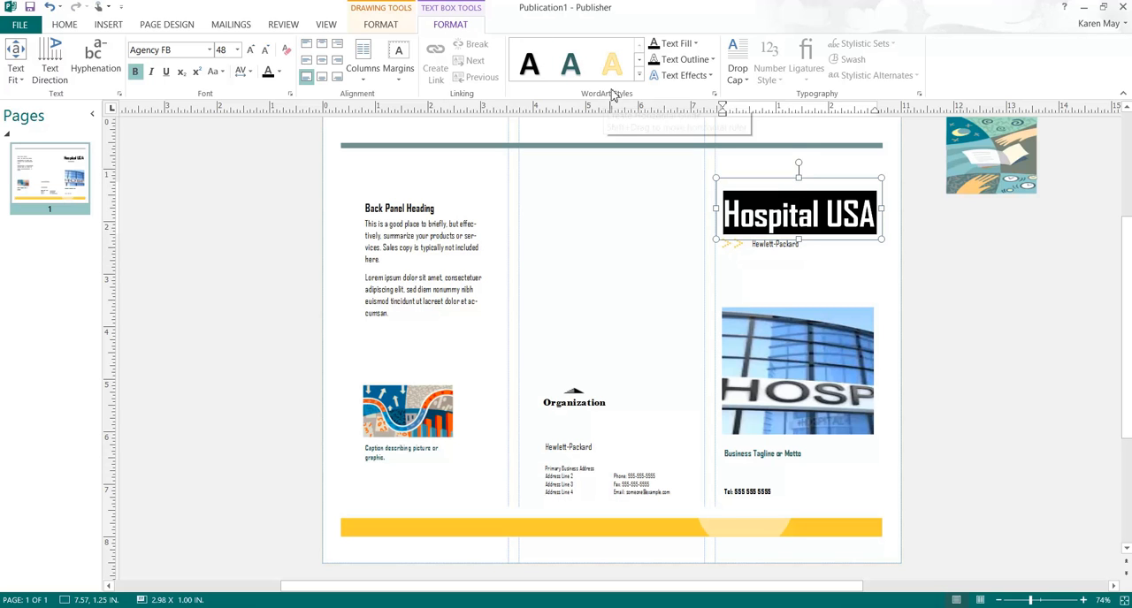
click(640, 76)
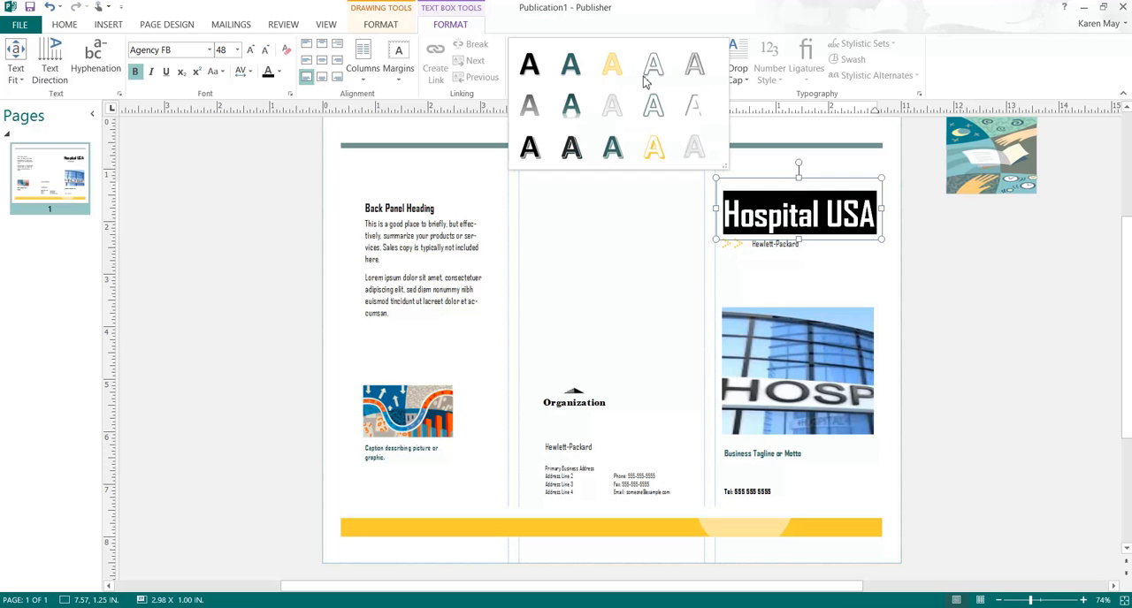
click(613, 149)
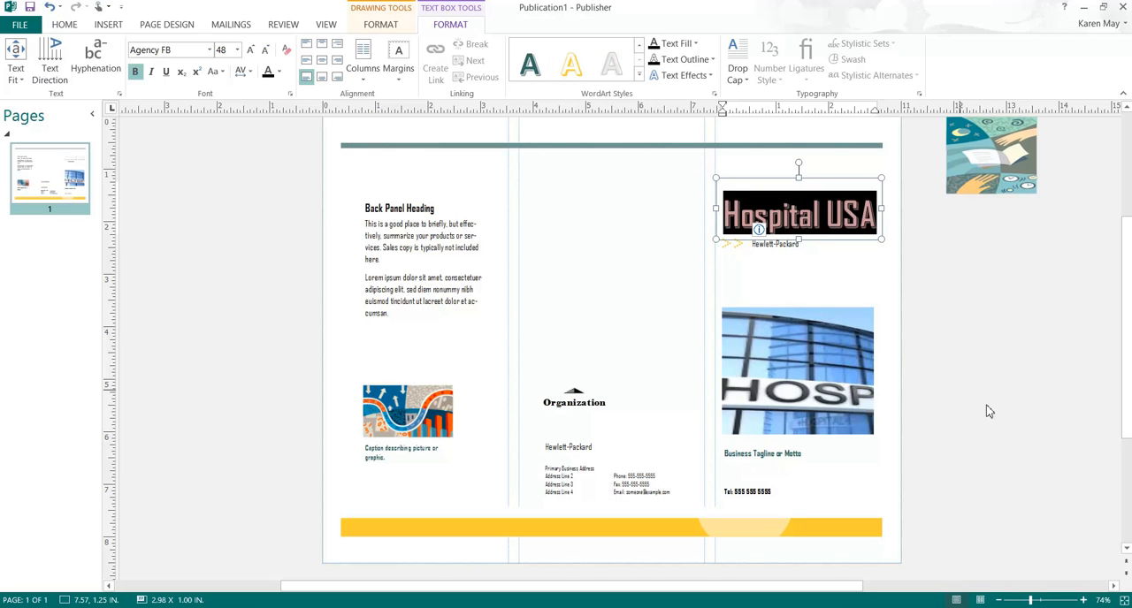
click(383, 25)
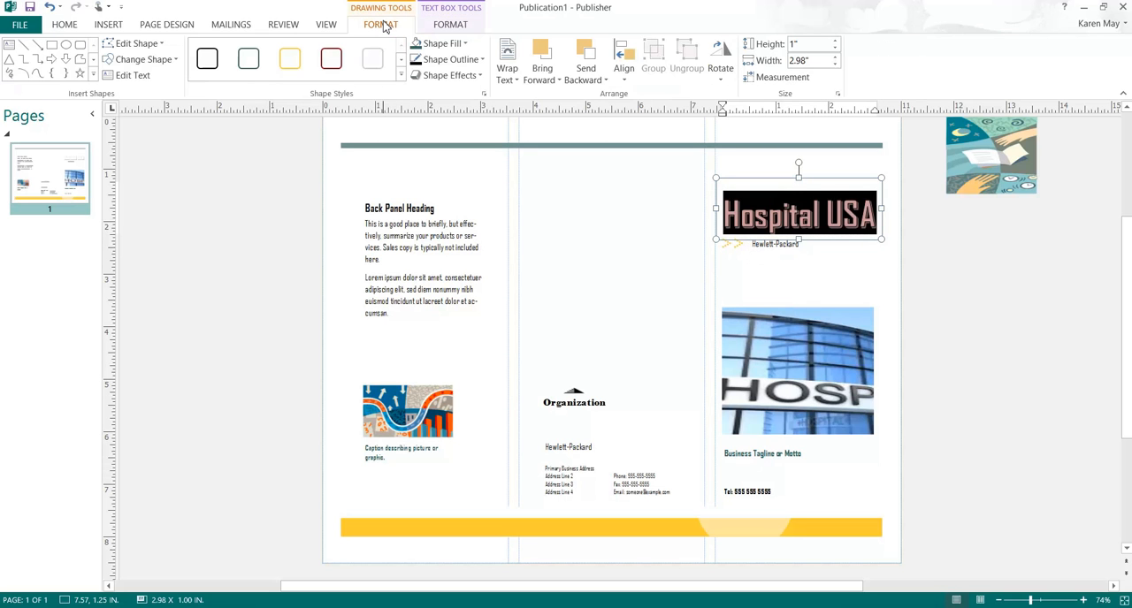
click(331, 60)
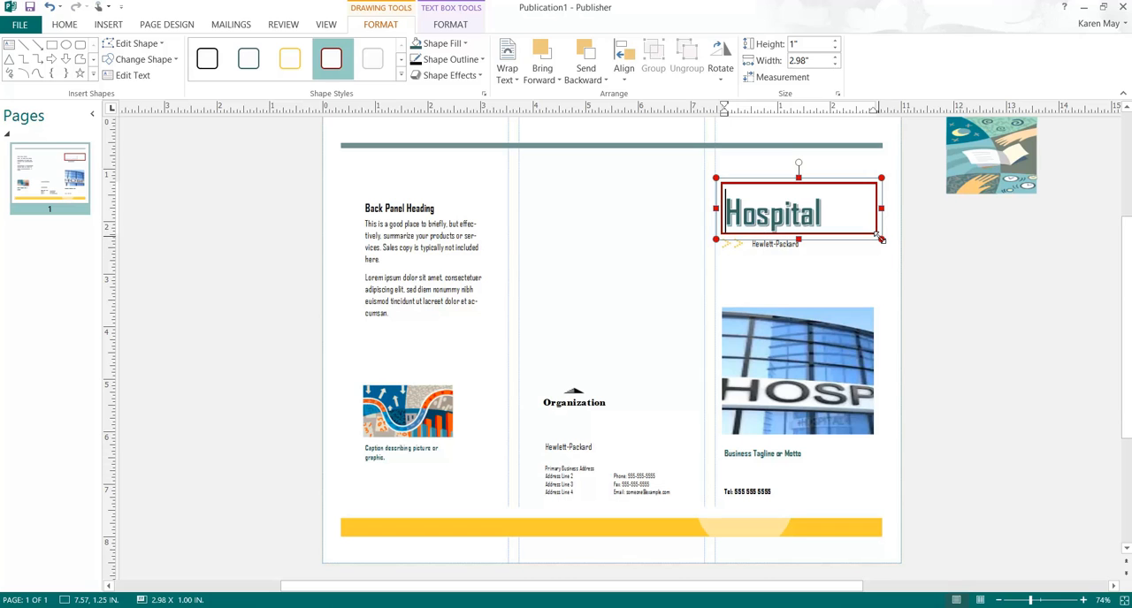
Step: Reduce both words of the Hospital USA title to 36 pt so the whole title fits inside its outlined box
click(79, 28)
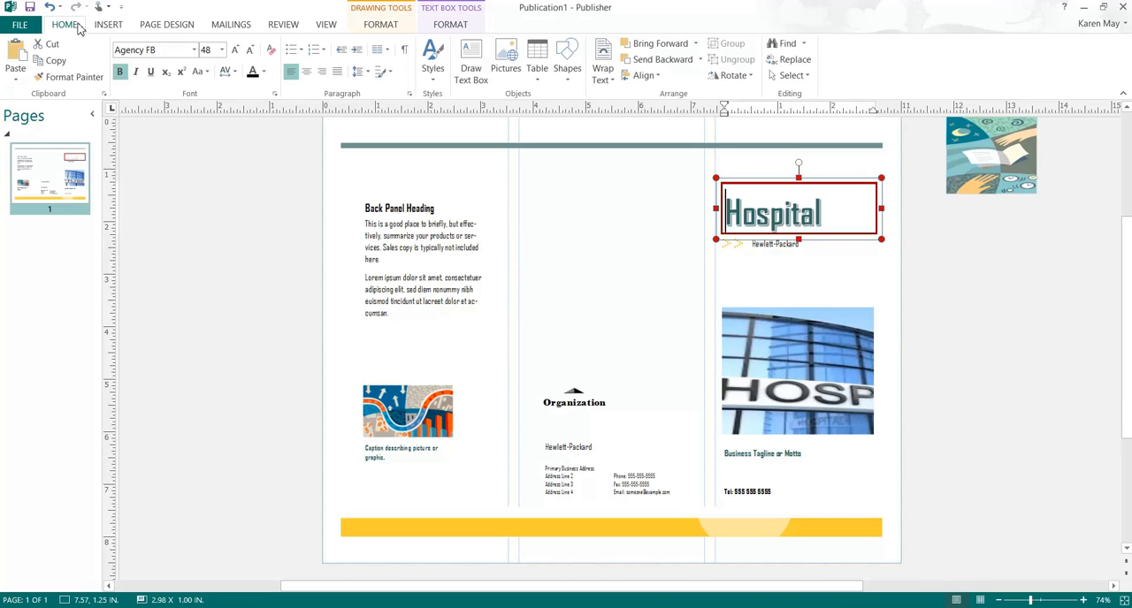
click(250, 52)
click(249, 54)
click(812, 212)
click(251, 51)
click(252, 51)
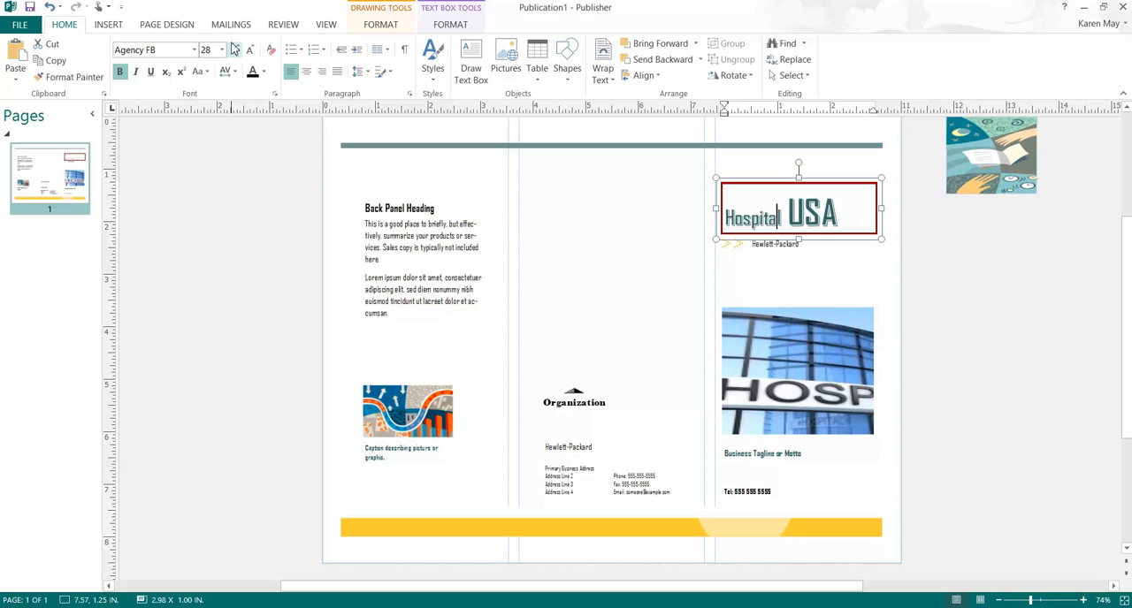
click(235, 49)
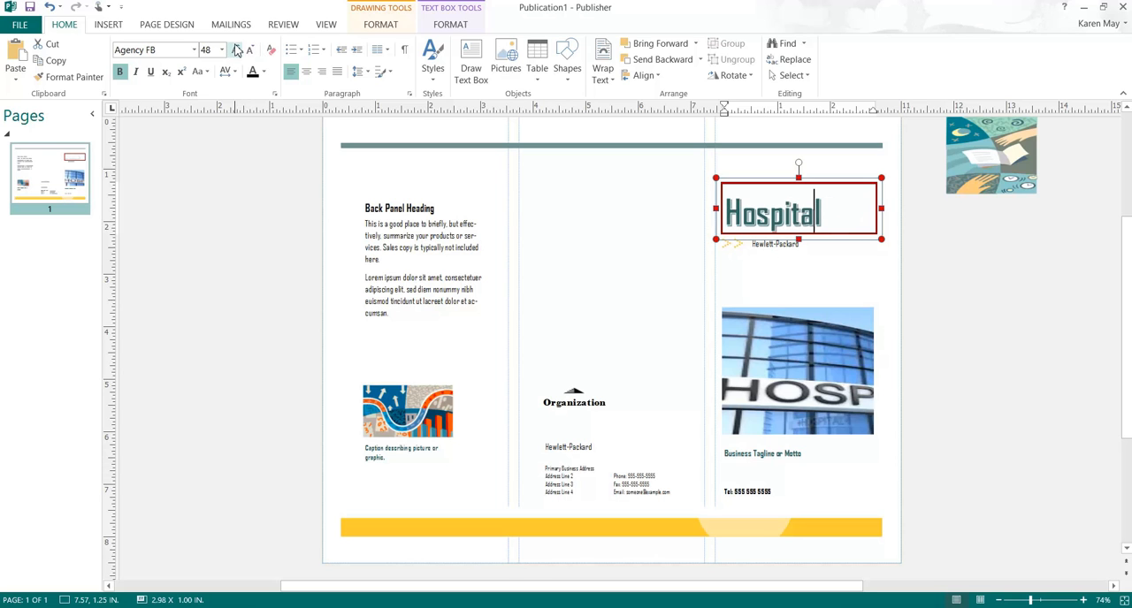
click(251, 50)
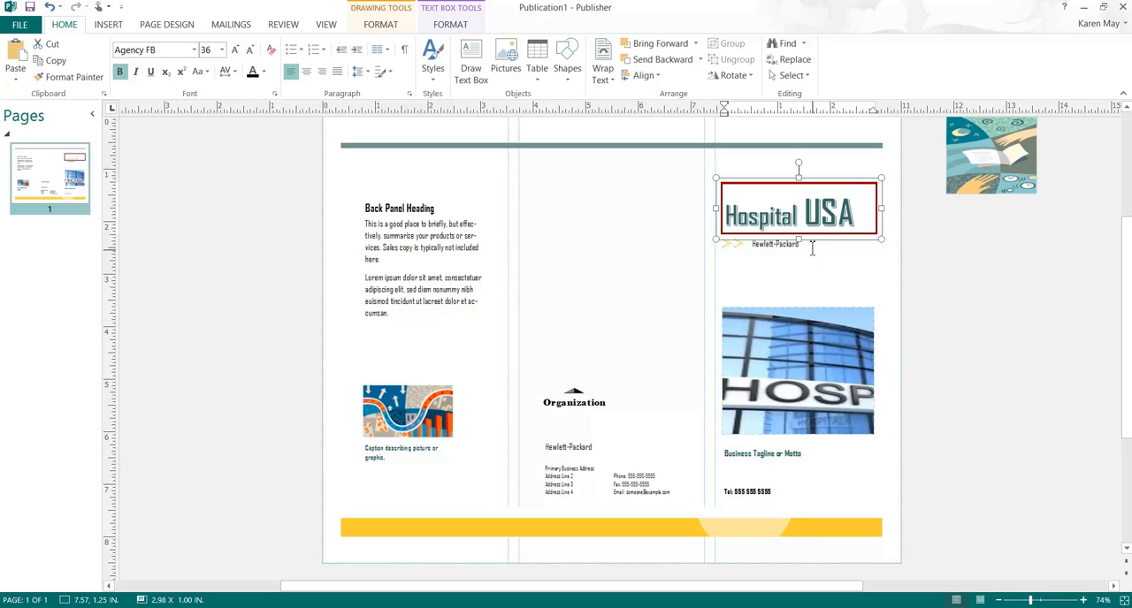
click(820, 216)
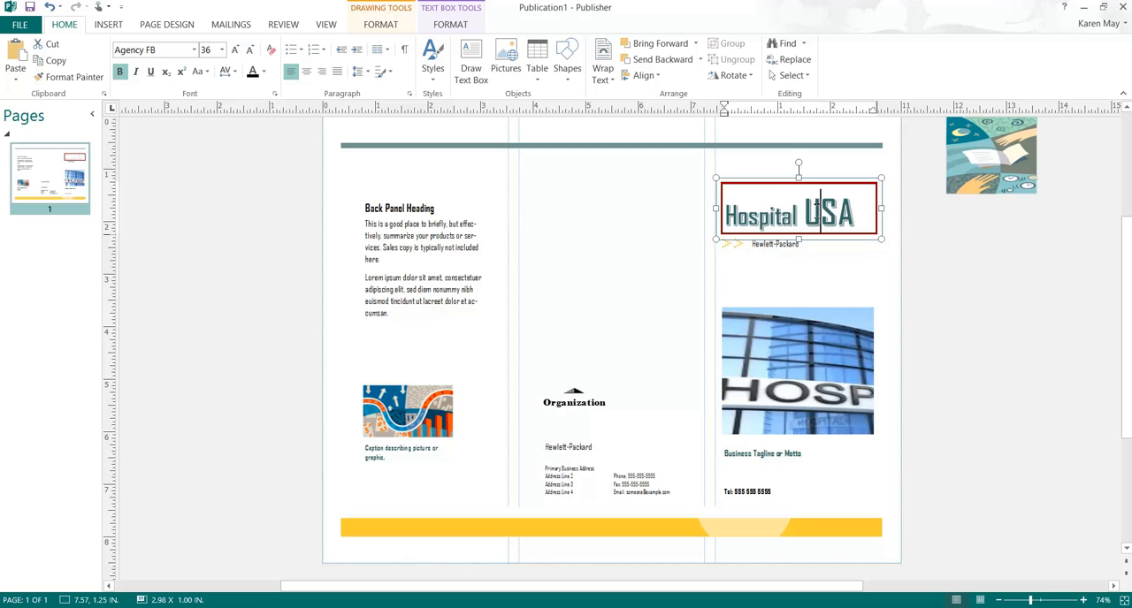
click(251, 50)
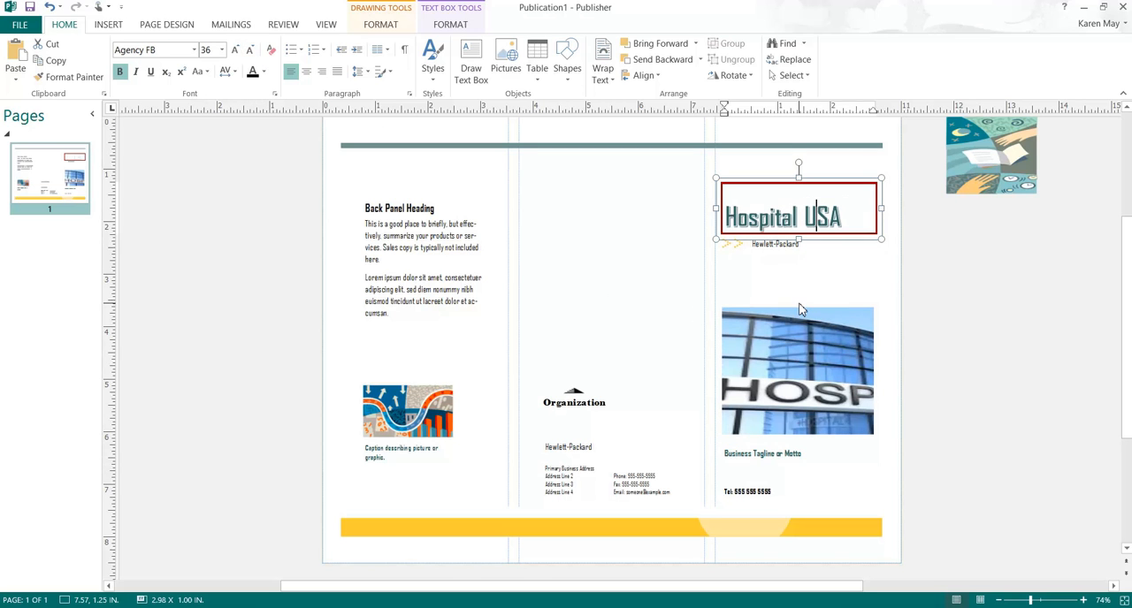
Step: Delete the Hewlett-Packard text box with its arrows under the title and the Business Tagline or Motto text box under the hospital picture
click(779, 265)
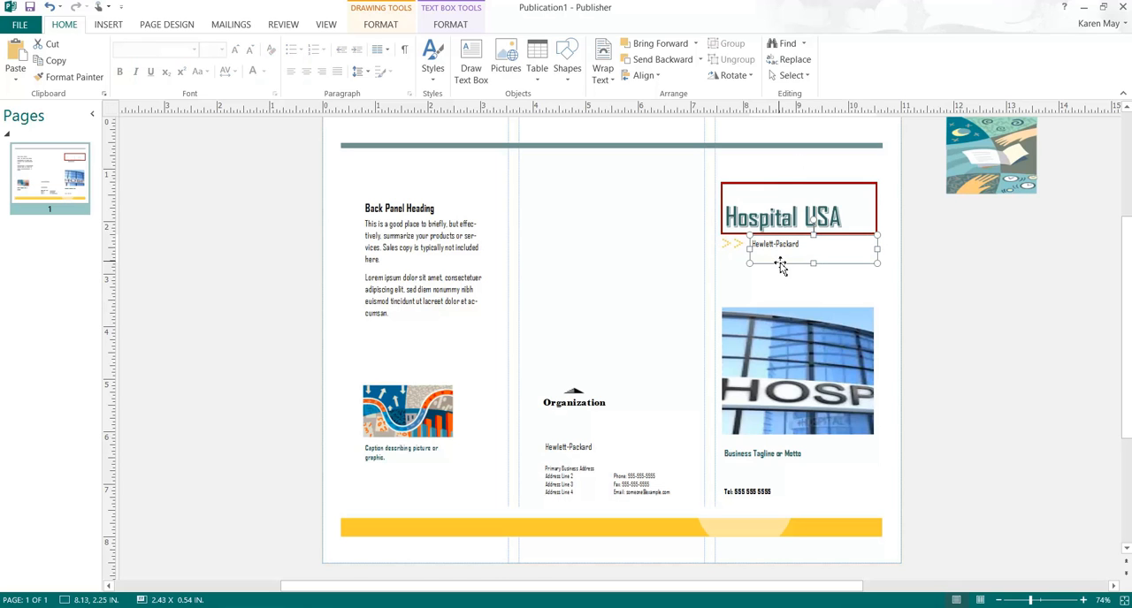
key(Delete)
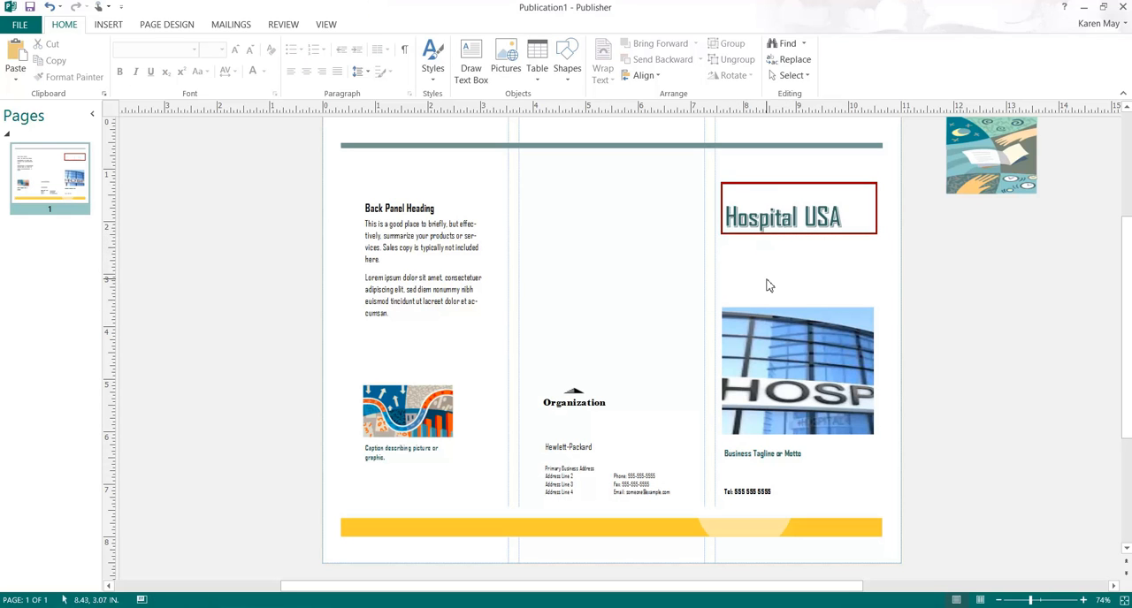
click(792, 455)
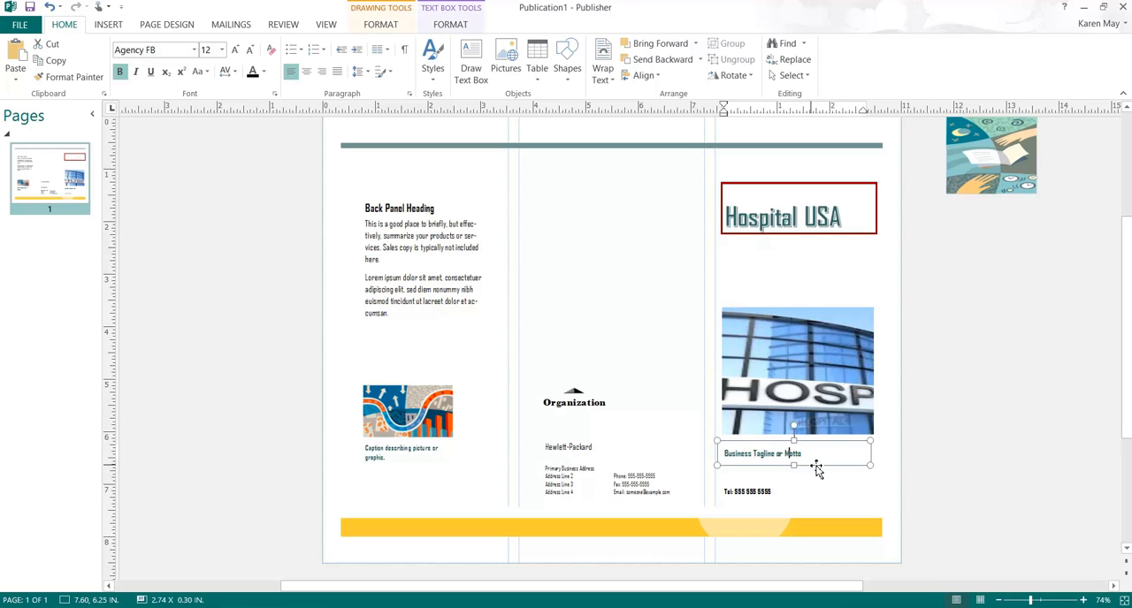
click(819, 453)
click(828, 446)
click(828, 449)
click(827, 465)
click(803, 443)
right_click(813, 463)
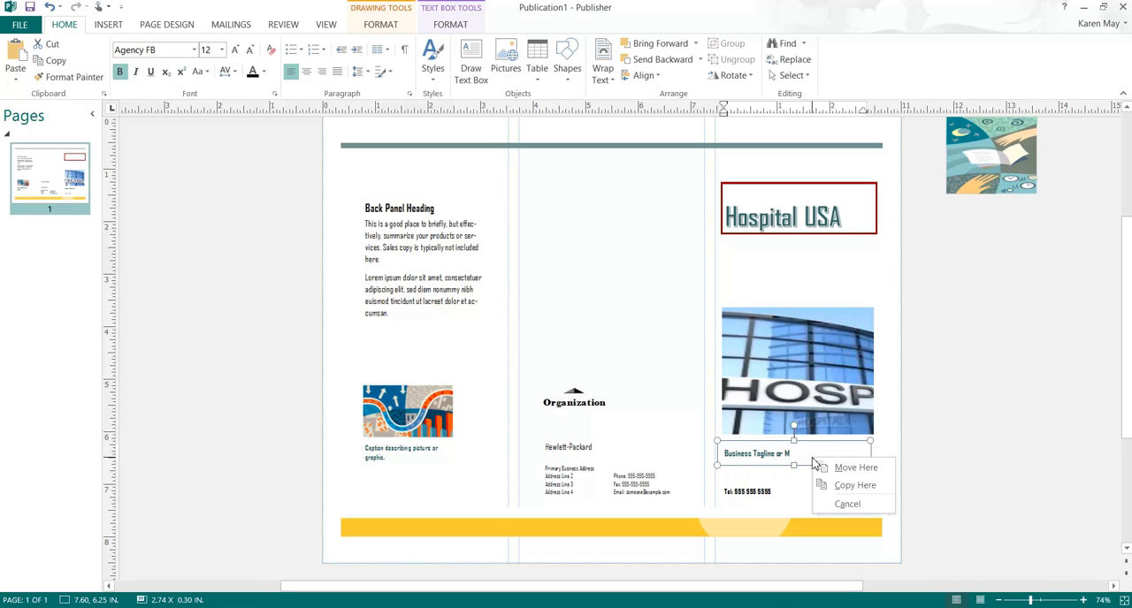
right_click(794, 453)
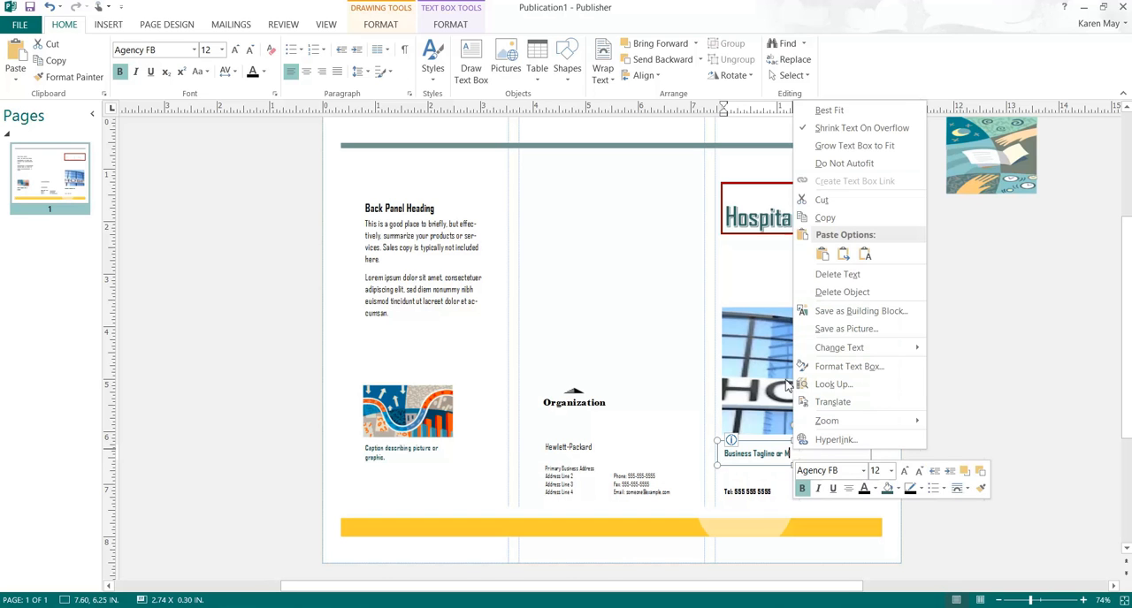
click(804, 293)
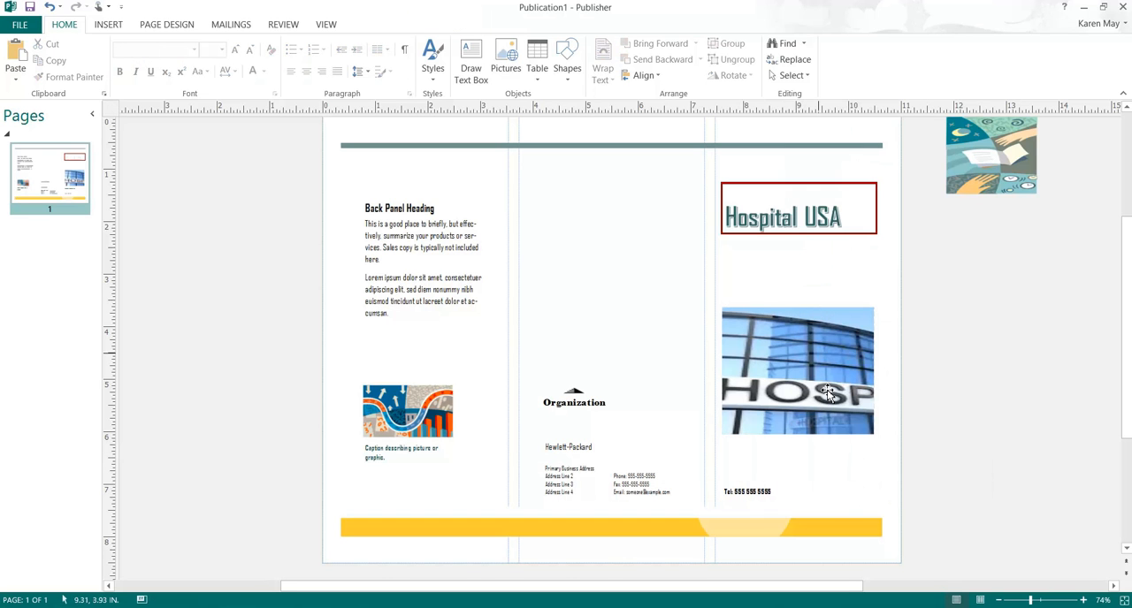
Step: Extend the telephone text box up to just below the hospital picture, about 1.07 in high, and replace its text with the hospital's address and phone number
click(807, 490)
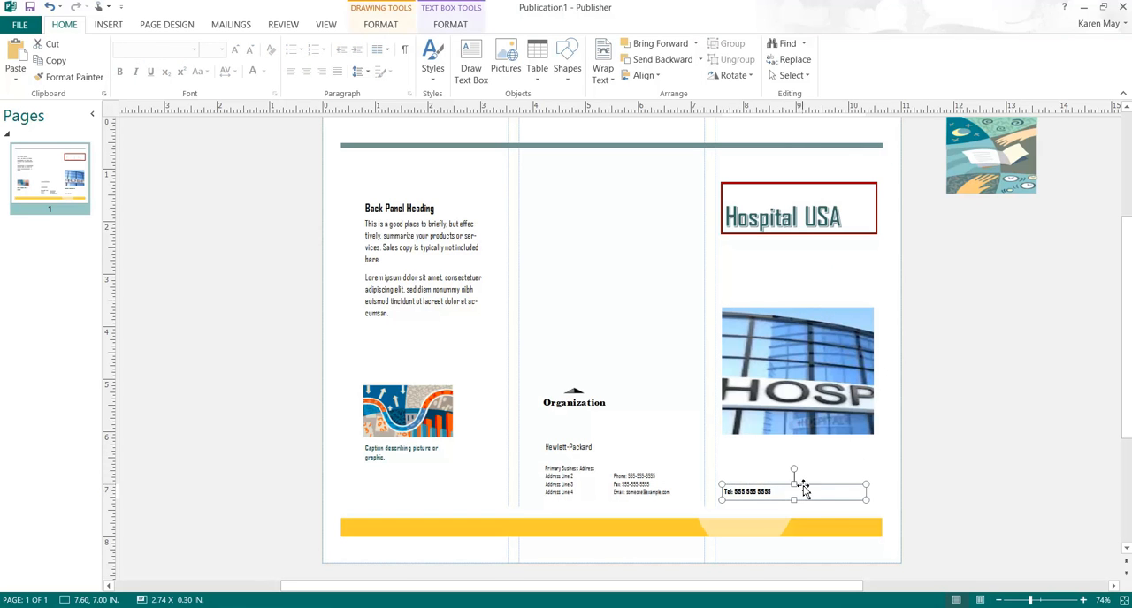
drag(794, 482, 781, 449)
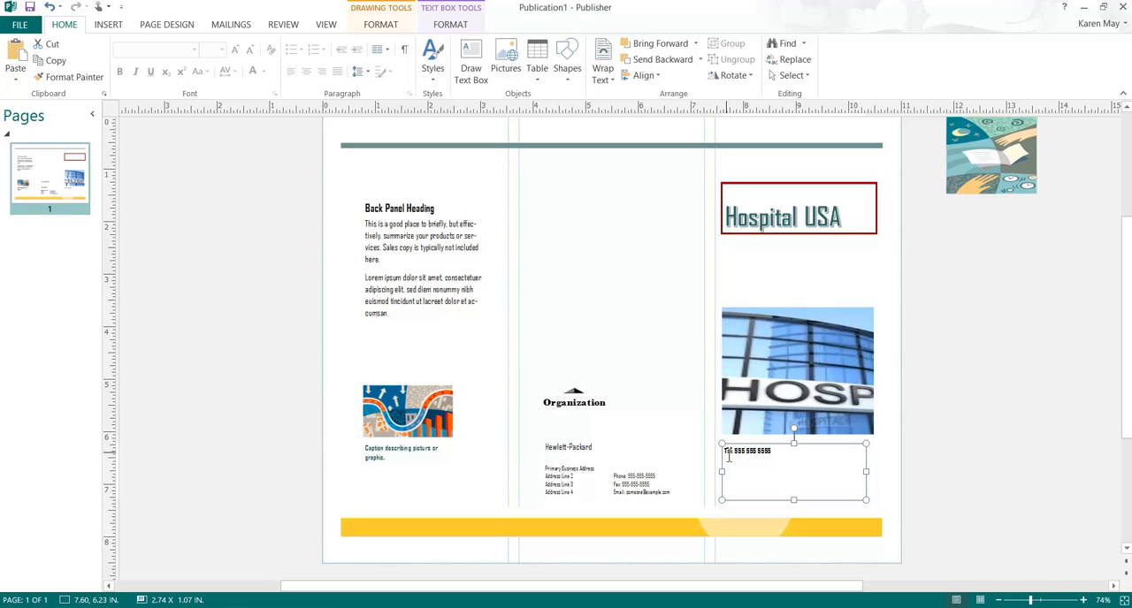
click(788, 469)
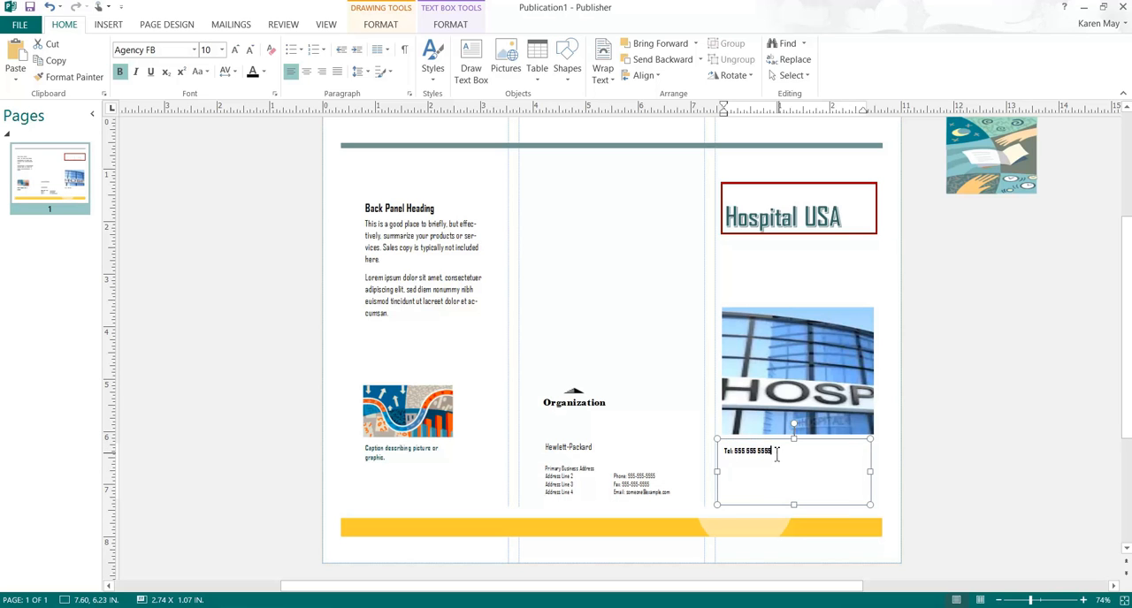
drag(781, 453, 719, 433)
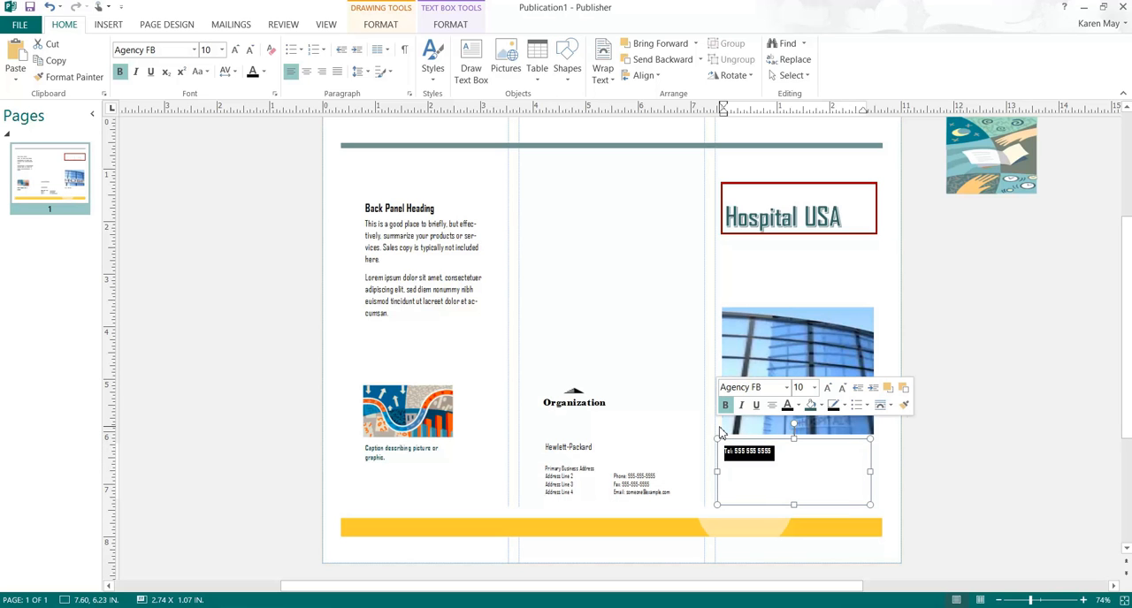
key(Delete)
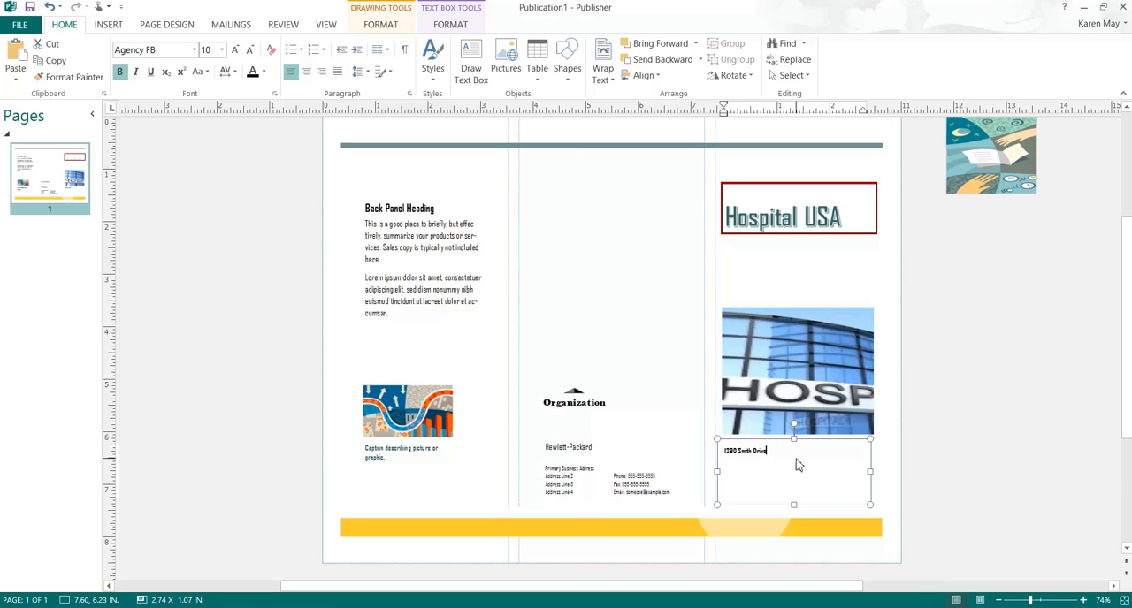
key(F9)
key(Return)
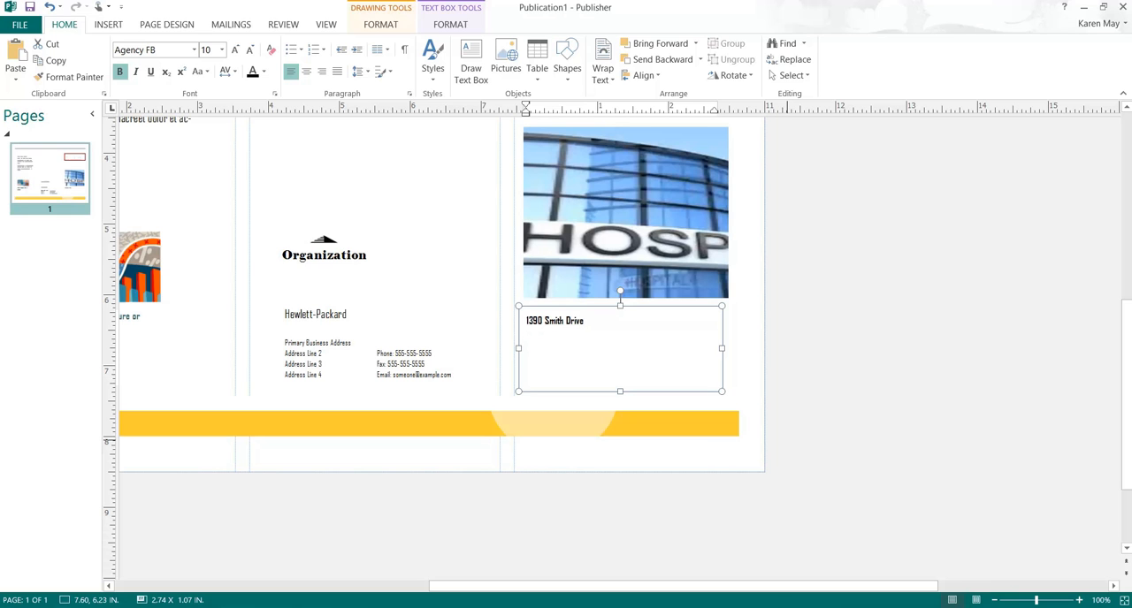
text(Hope, Ark)
text(ansas 71201)
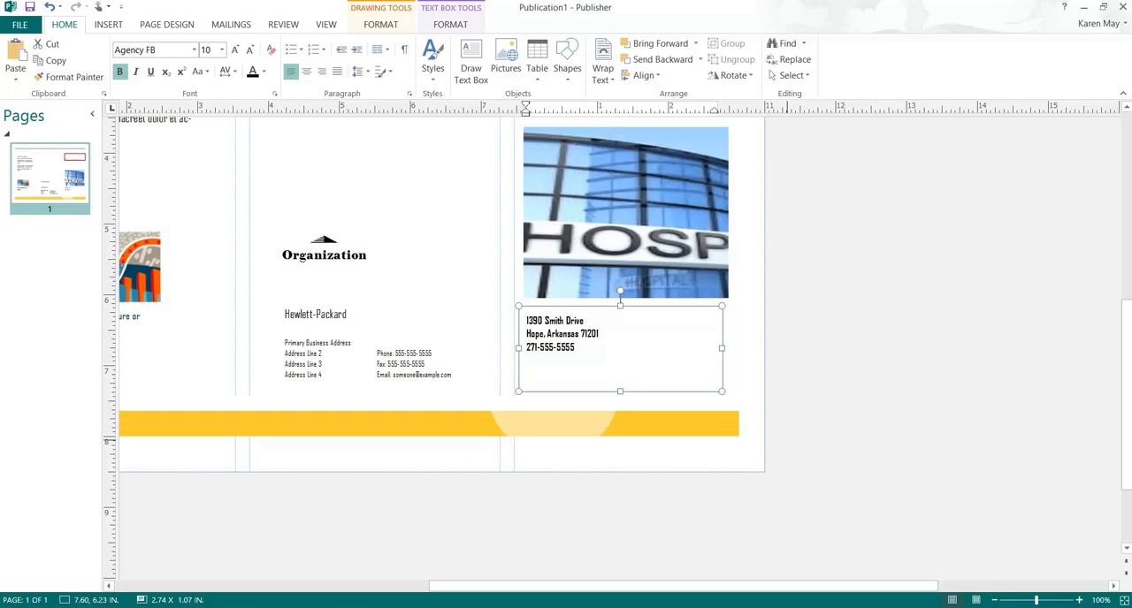
Step: Center the address and phone lines under the hospital picture and enlarge them to 14 pt
drag(635, 352, 523, 298)
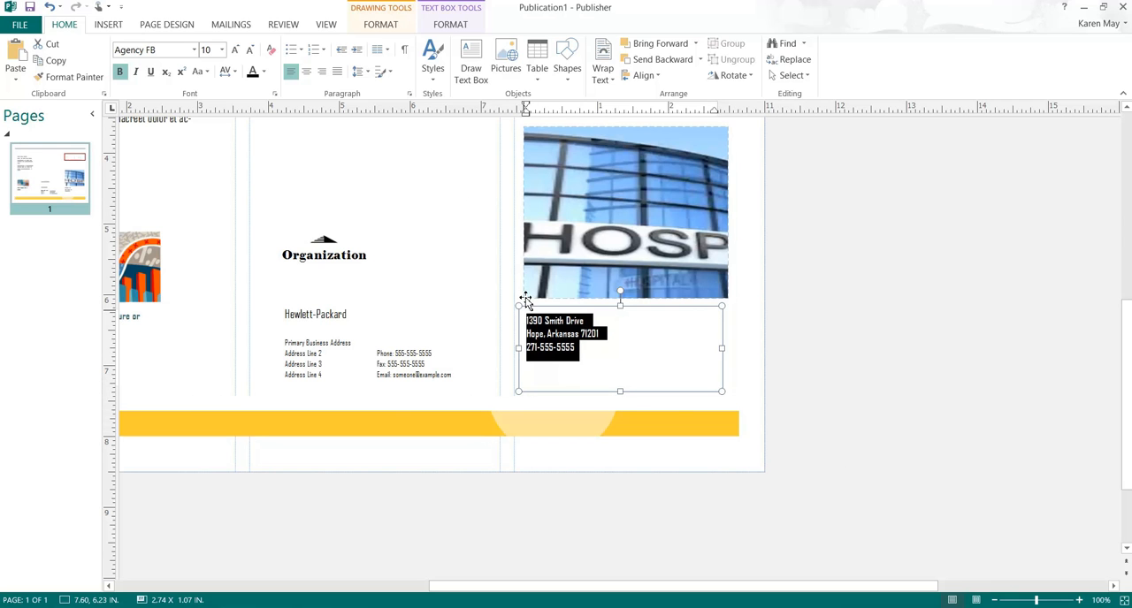
click(306, 71)
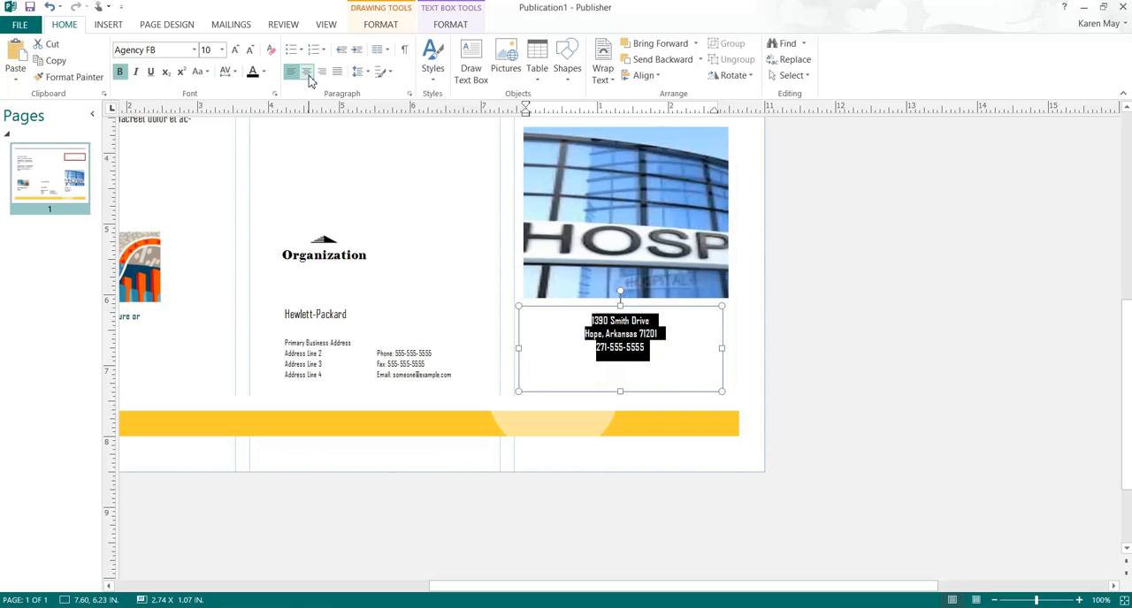
click(233, 51)
click(234, 52)
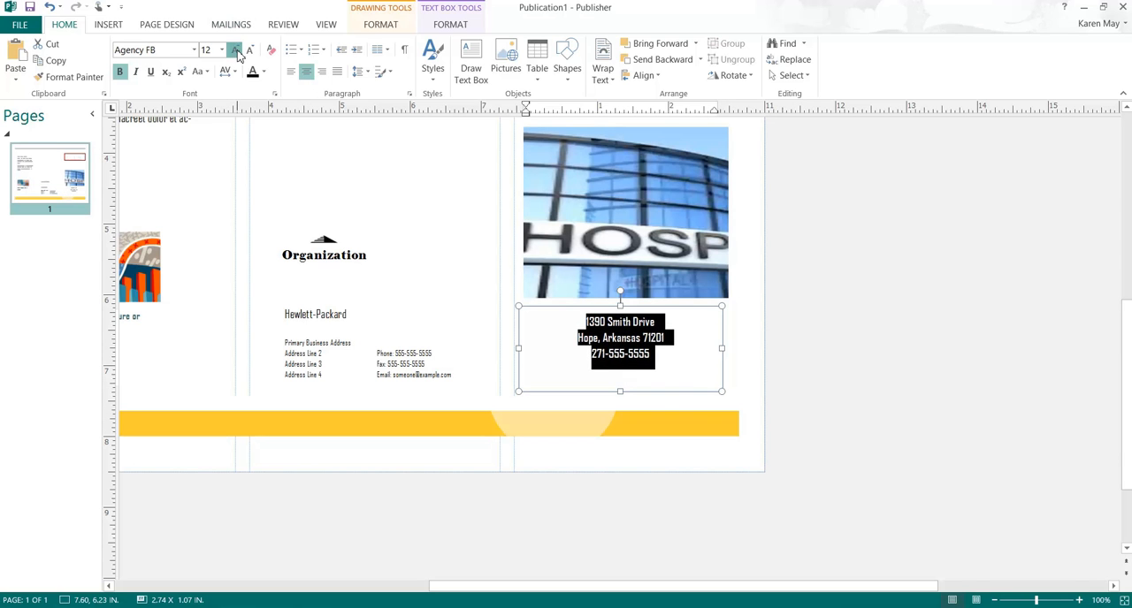
click(236, 51)
click(690, 376)
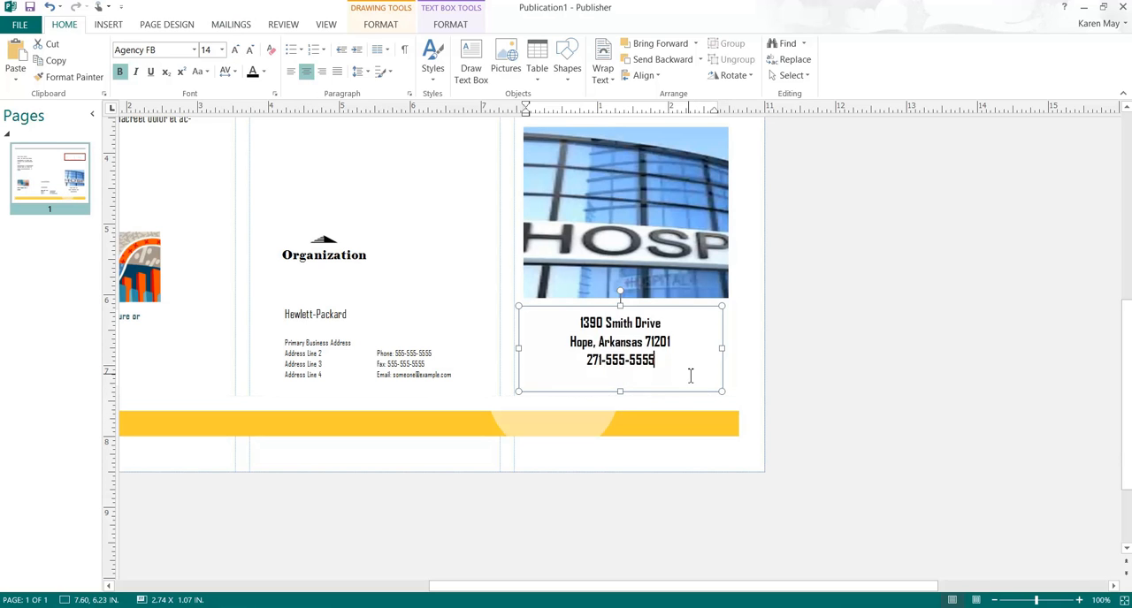
Step: Move the hospital picture up about 0.5 in toward the Hospital USA title, widening the gap above the address lines
drag(679, 372, 619, 298)
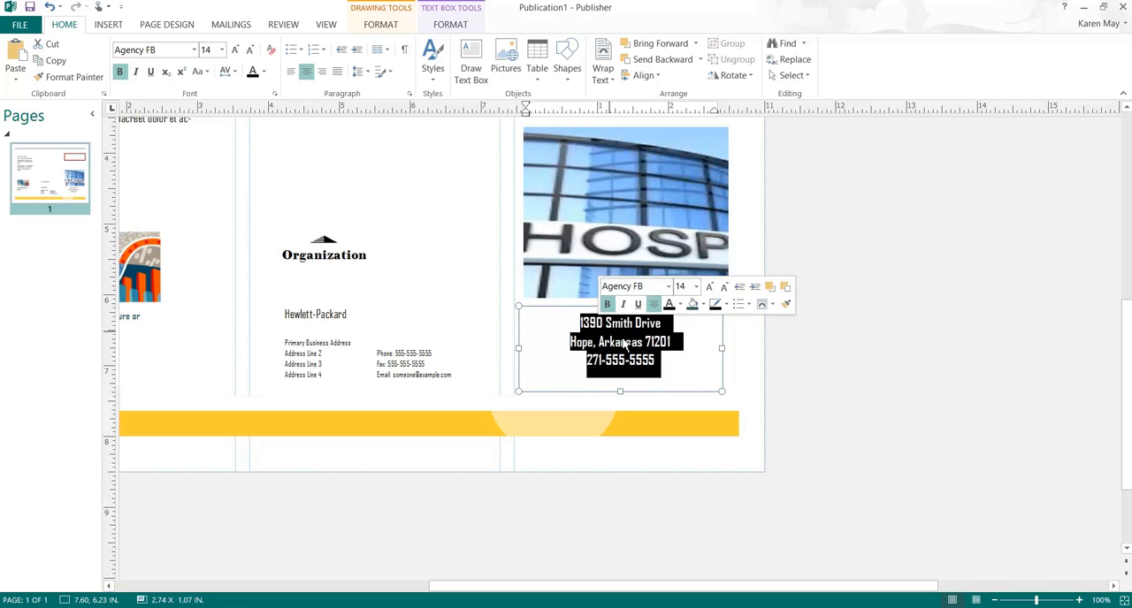
scroll(689, 382, up, 4)
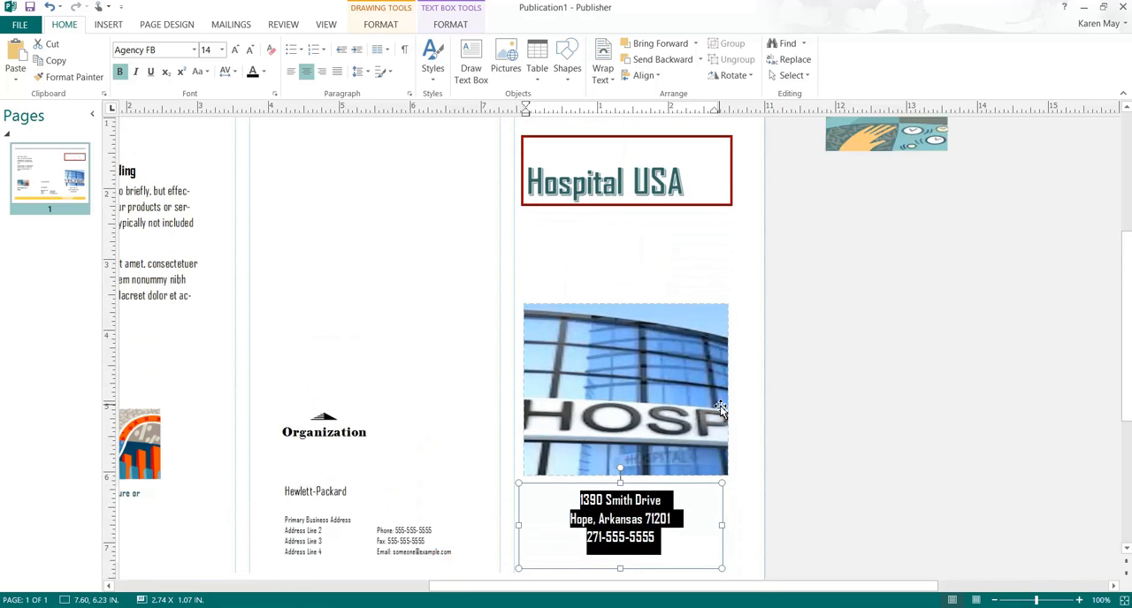
scroll(720, 409, up, 1)
click(614, 354)
drag(614, 354, 614, 320)
click(721, 501)
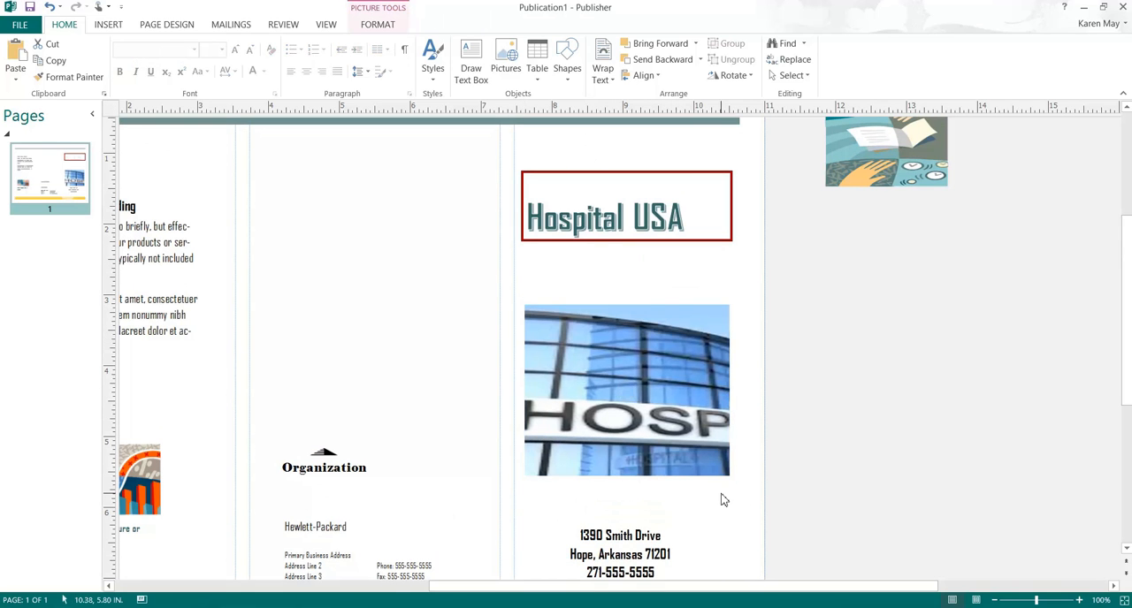
Step: Delete the Organization logo from the middle panel
scroll(717, 493, down, 2)
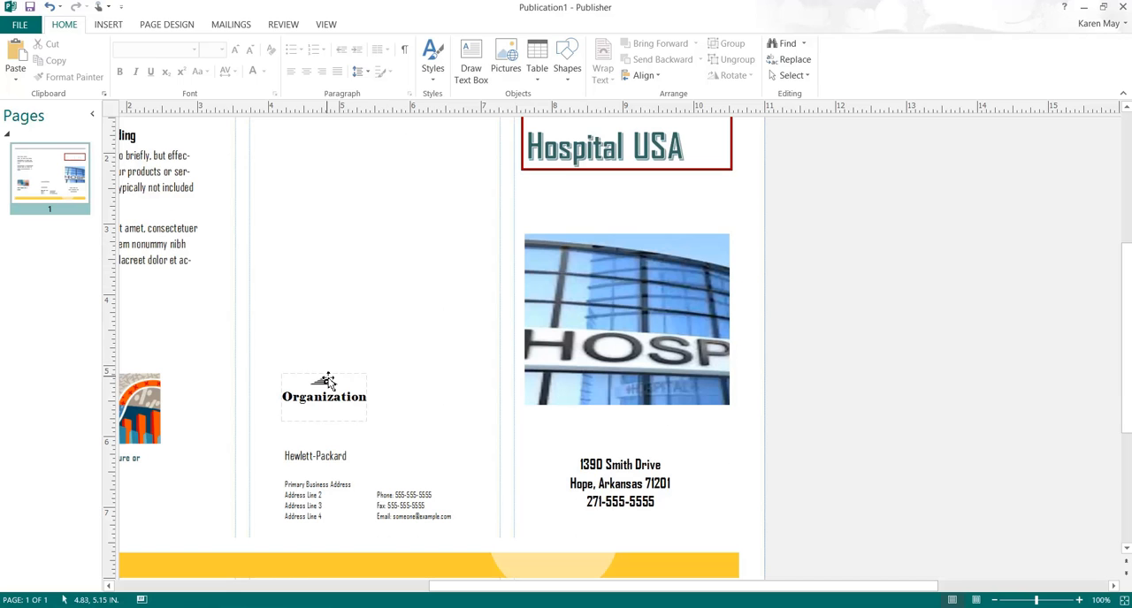
click(327, 380)
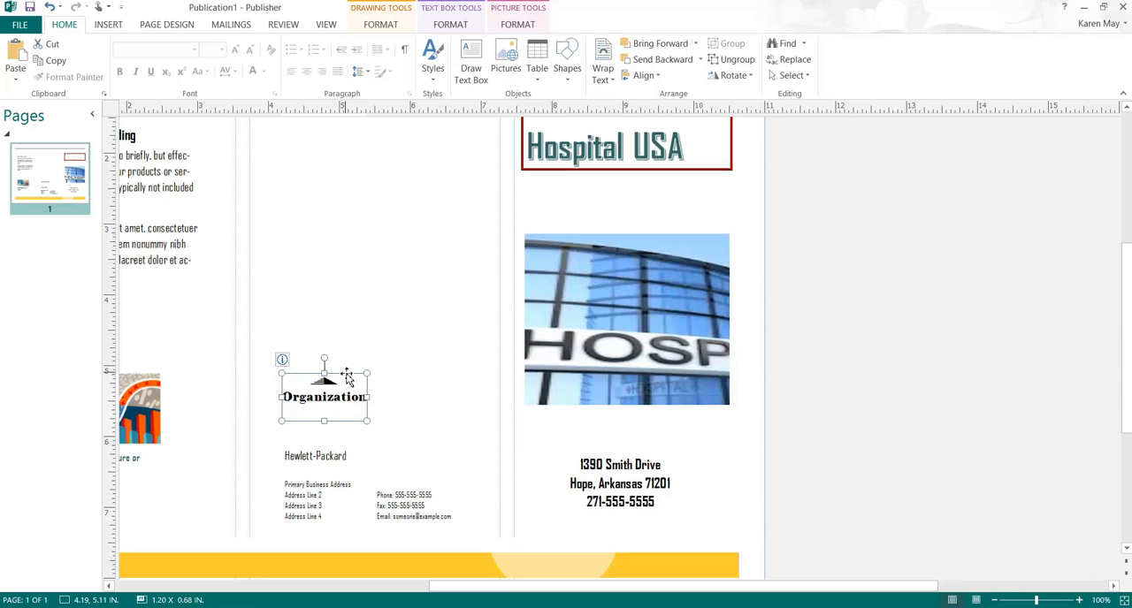
key(Delete)
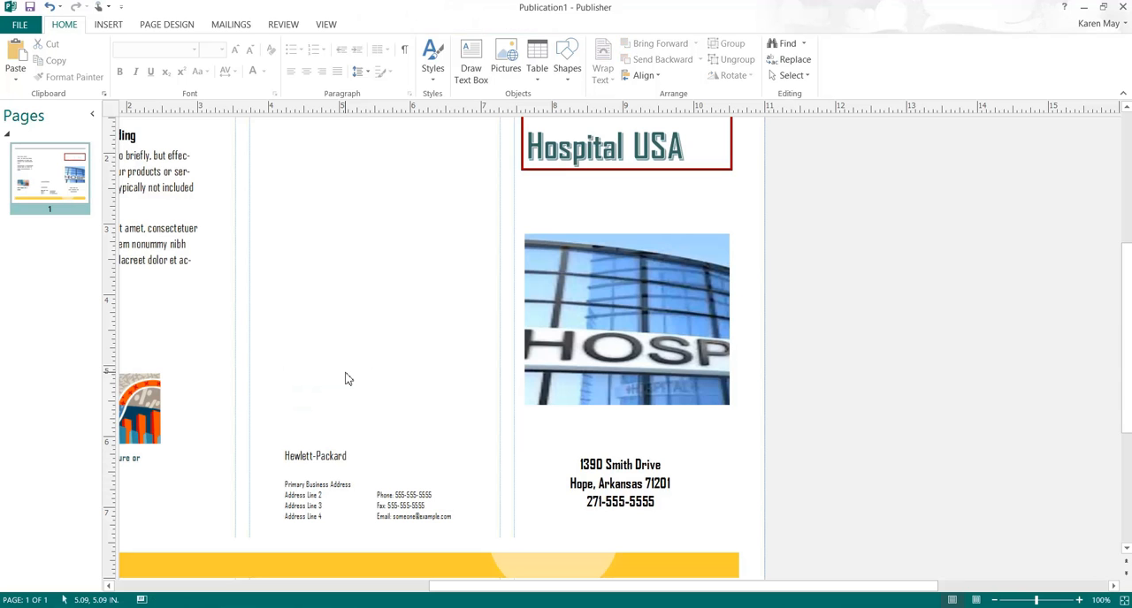
Step: Insert the picture map.jpg and place it in the middle panel, with its top edge level with the hospital picture
click(109, 25)
click(124, 60)
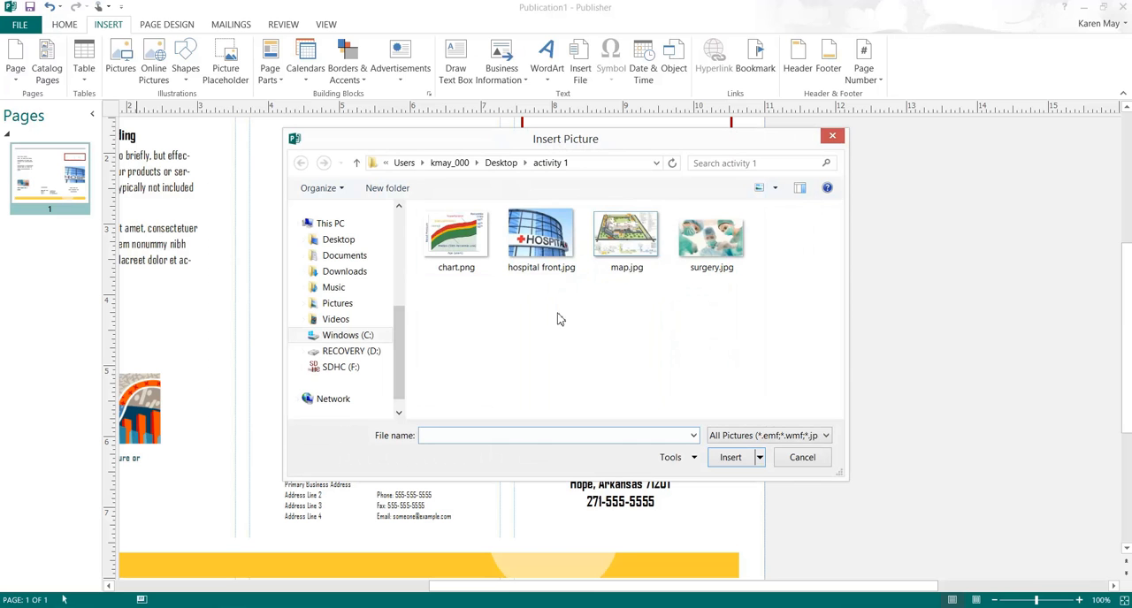
double_click(612, 255)
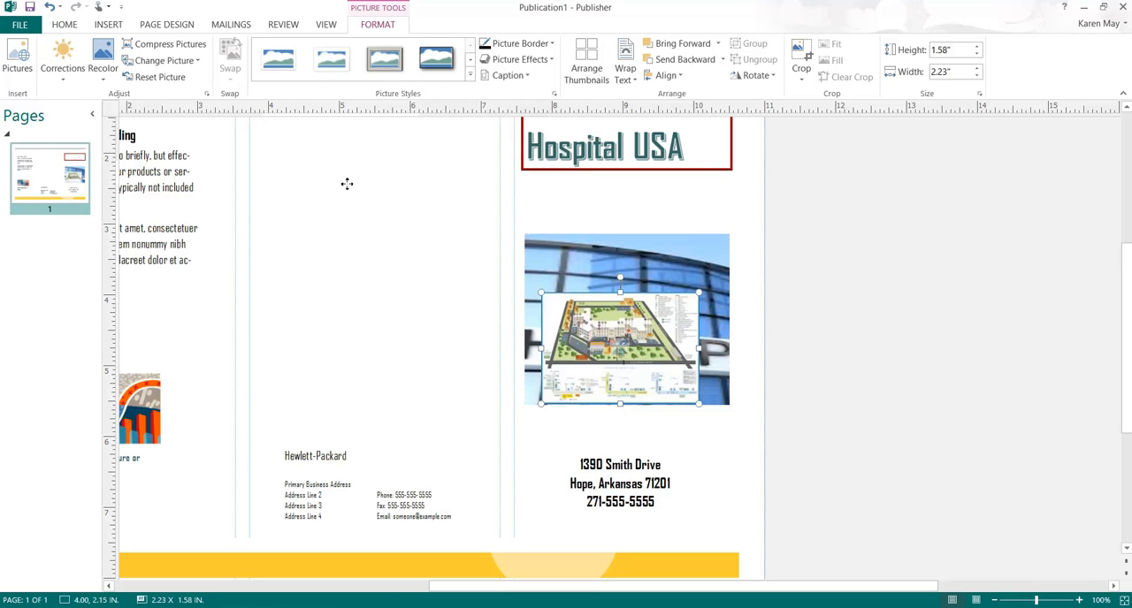
drag(361, 234, 371, 307)
click(449, 397)
click(377, 309)
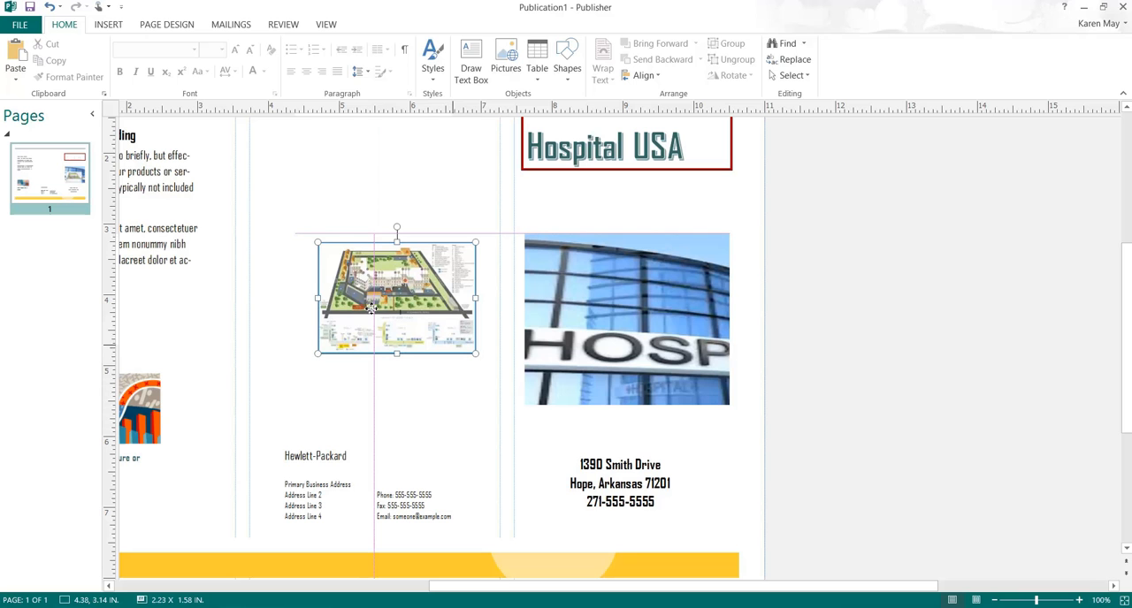
drag(372, 309, 412, 323)
click(430, 375)
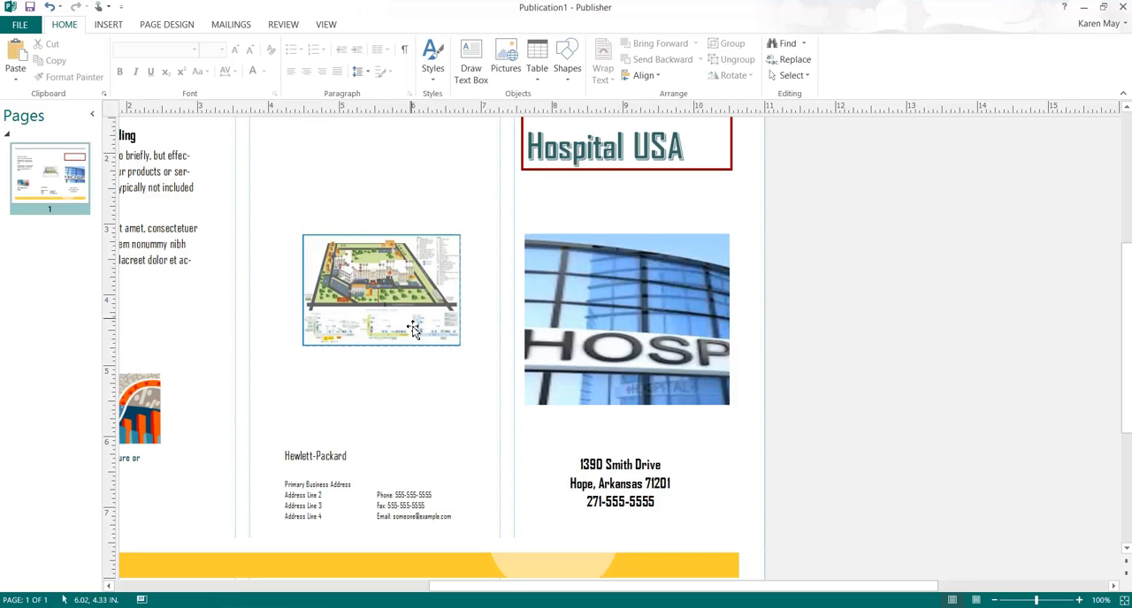
Step: Replace the Hewlett-Packard text in the middle panel with the heading "Convenient Location"
click(347, 457)
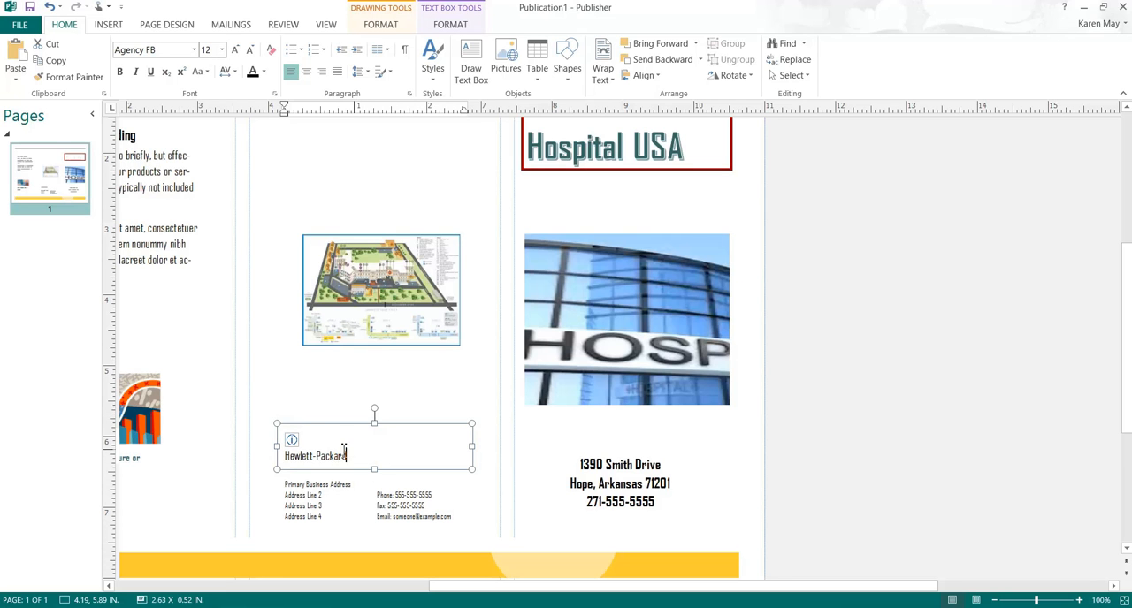
drag(354, 456, 286, 437)
text(Conve)
Step: Delete the text box with the phone, fax and email lines from the middle panel
click(347, 518)
click(398, 504)
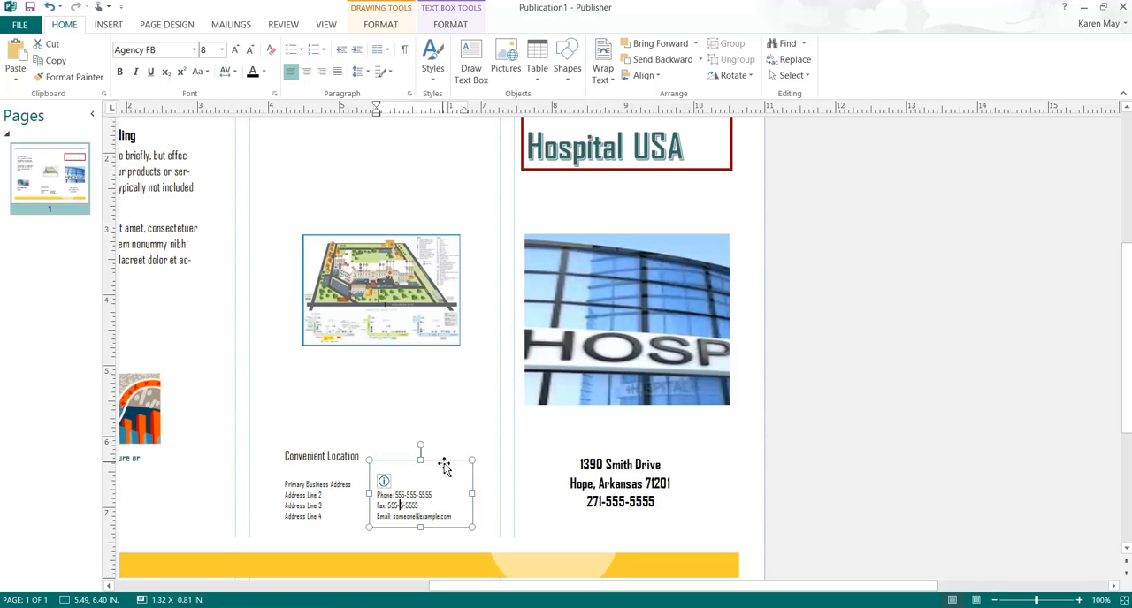
right_click(444, 501)
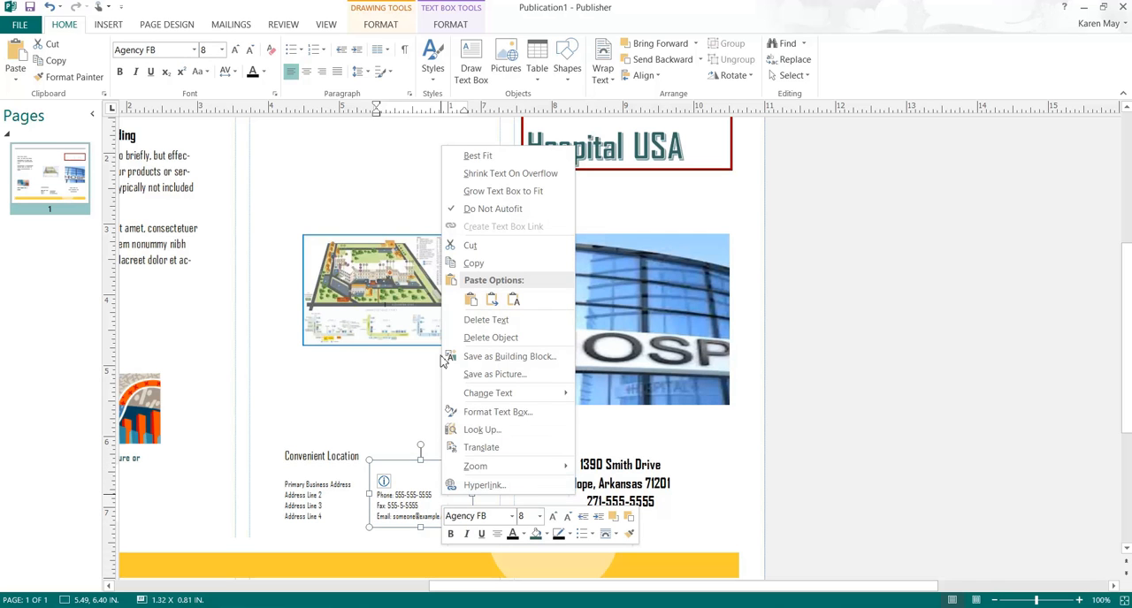
click(485, 338)
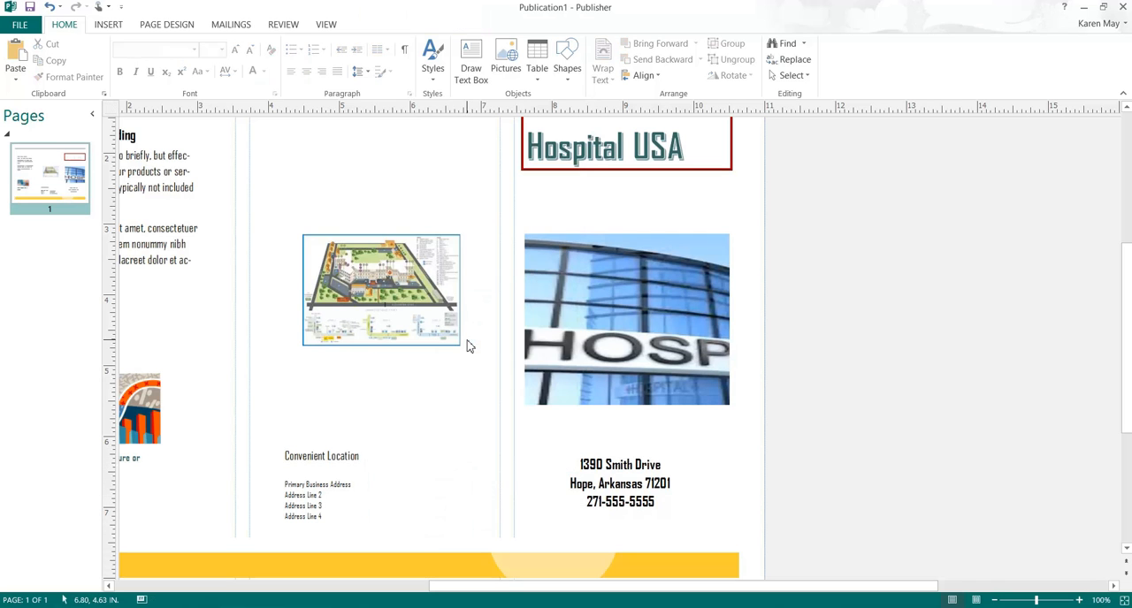
Step: Widen the business address text box under the Convenient Location heading to about 2.27 in
click(334, 466)
click(346, 505)
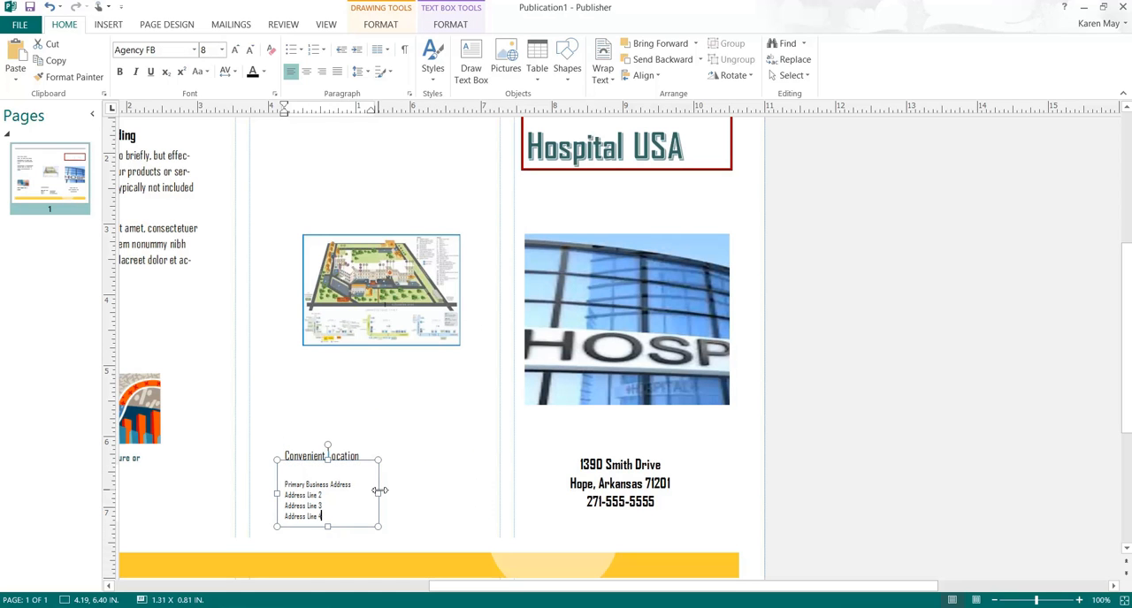
drag(378, 490, 446, 522)
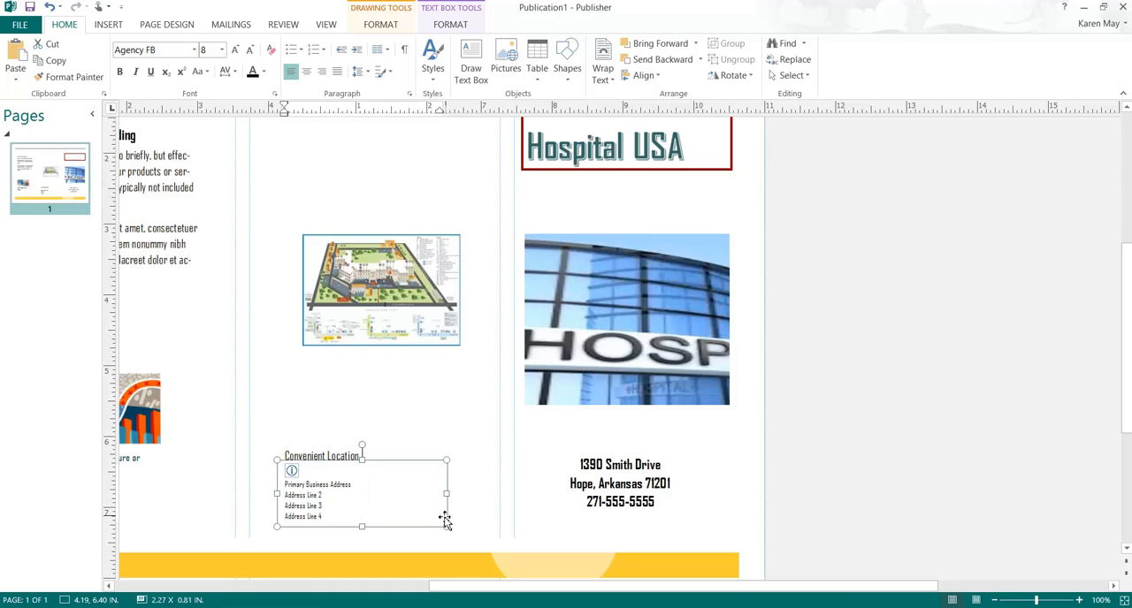
Step: Replace the business address lines with a numbered list: "Close to highway", "Close to medical center" and "Close to pharmacy"
drag(352, 516, 317, 488)
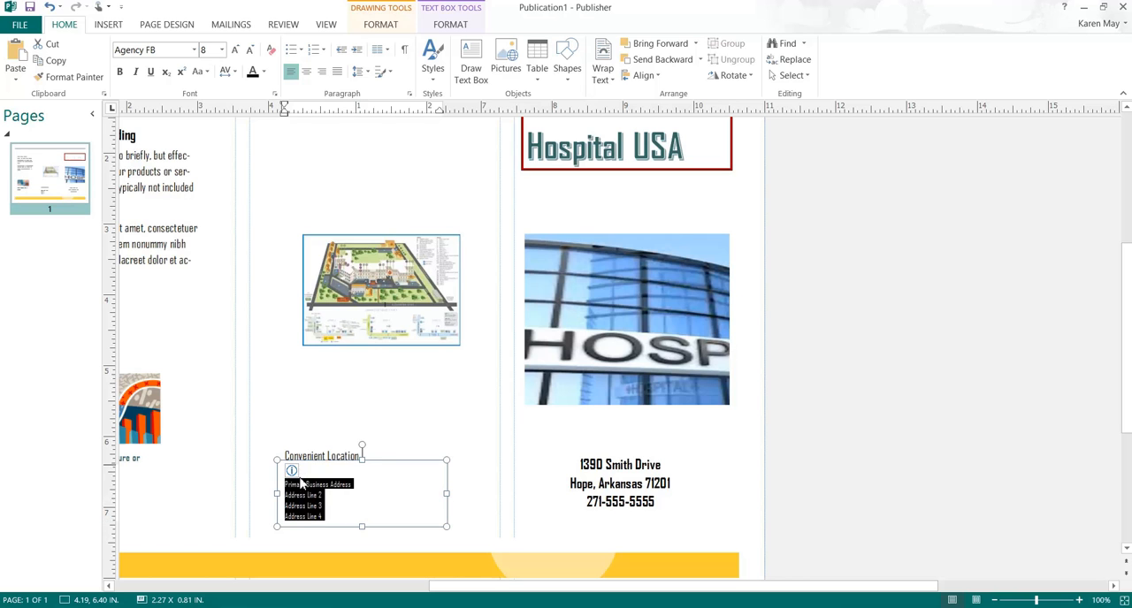
key(Delete)
text(1. Close to h)
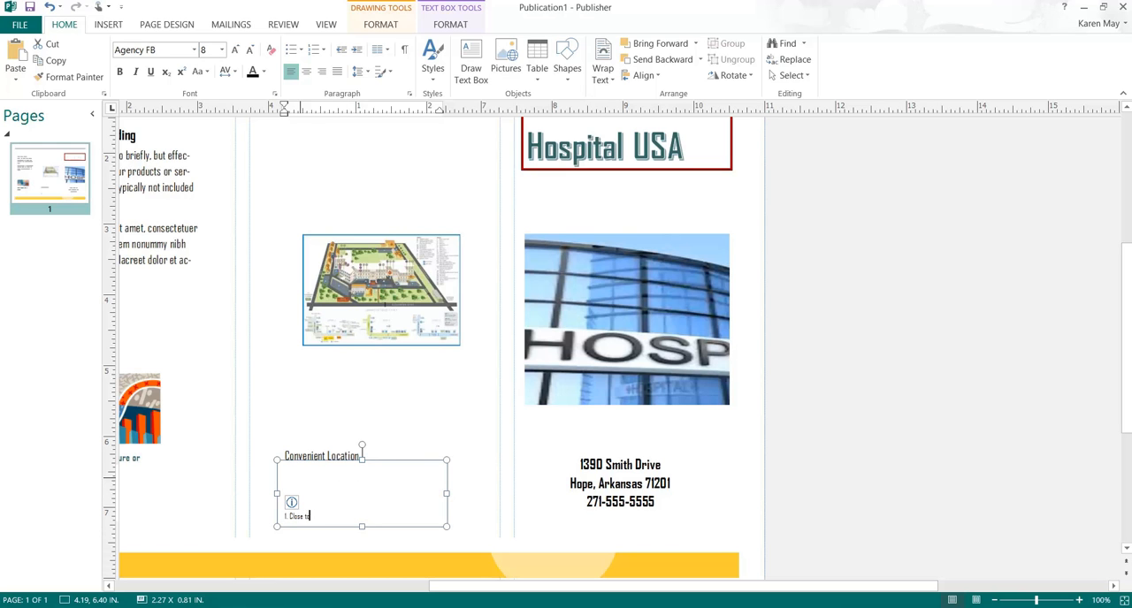
text(ighway)
key(Return)
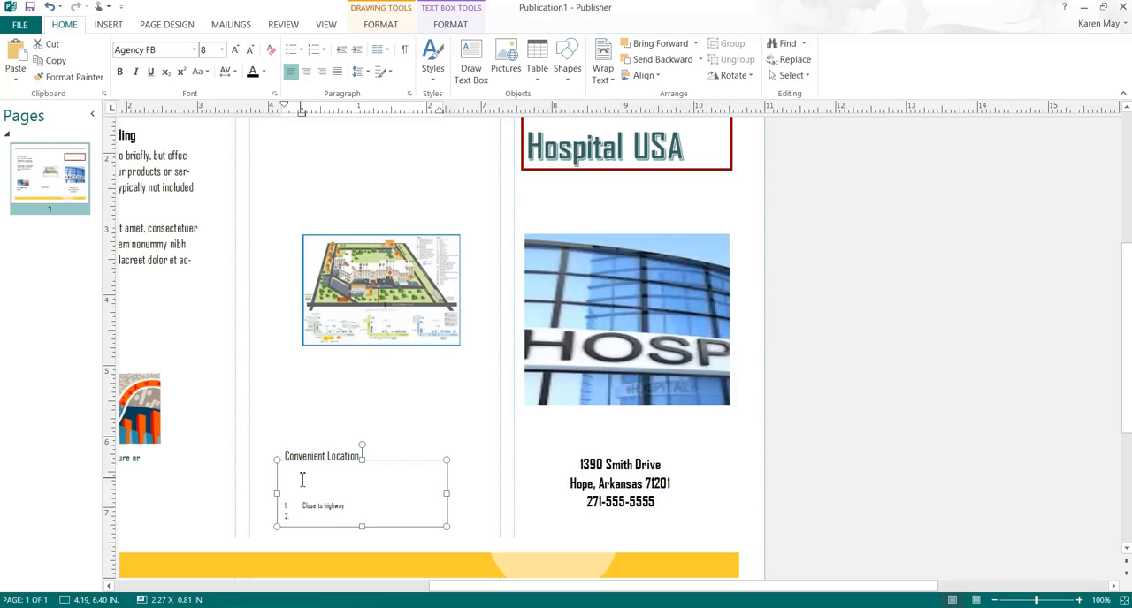
text(Close to medical s)
text(enter)
key(Return)
text(Close to pharmacy)
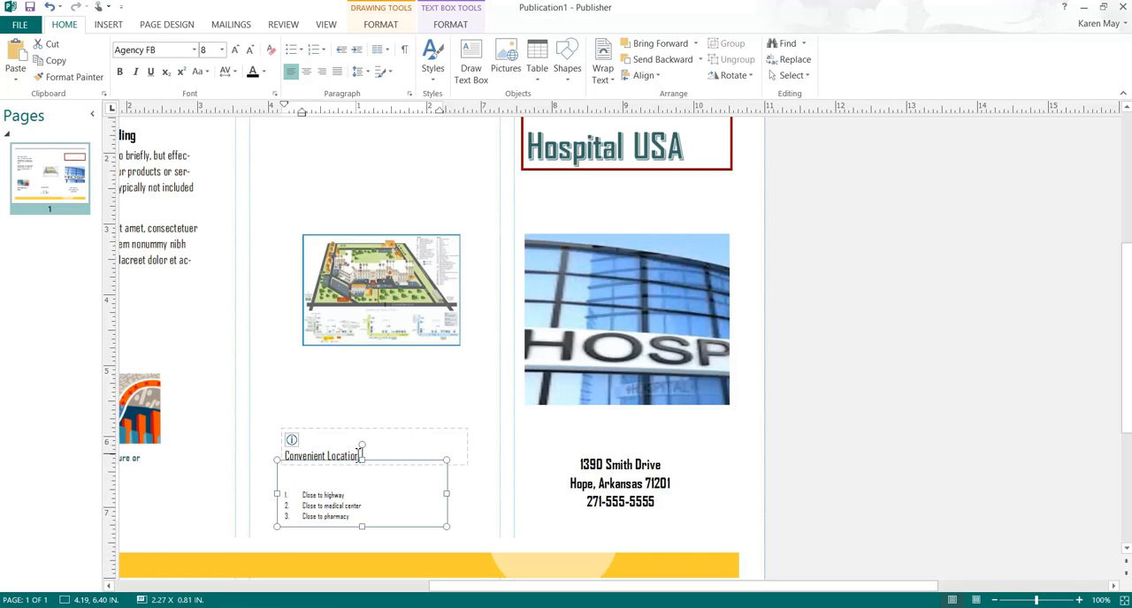
Step: Lower the top edge of the list's text box, making it about 0.57 in high, and enlarge the list text to 10 pt
drag(362, 460, 375, 478)
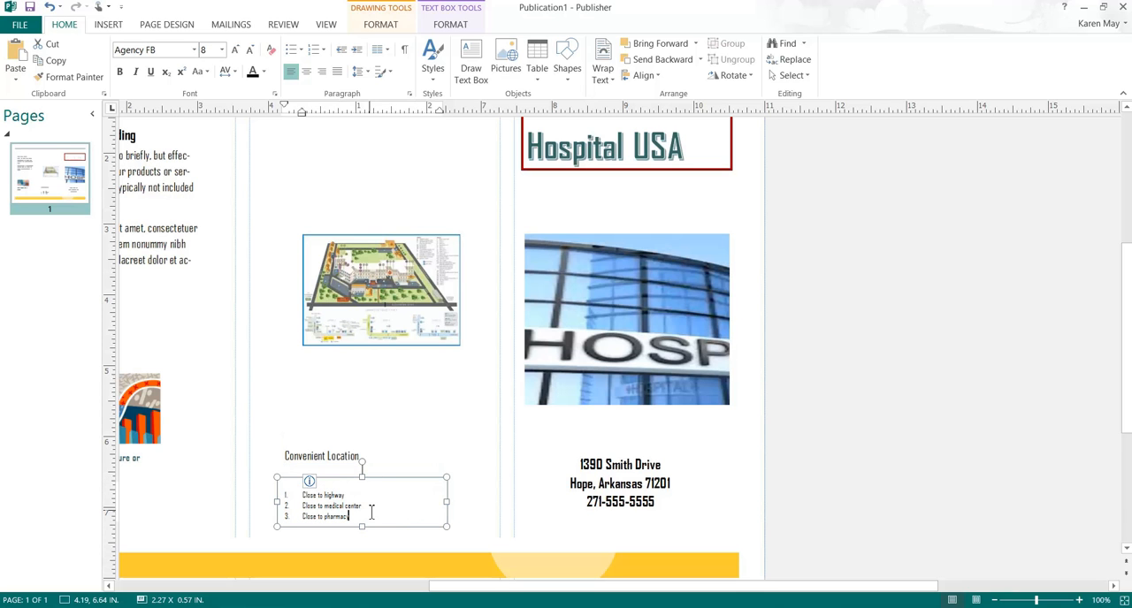
drag(369, 516, 304, 494)
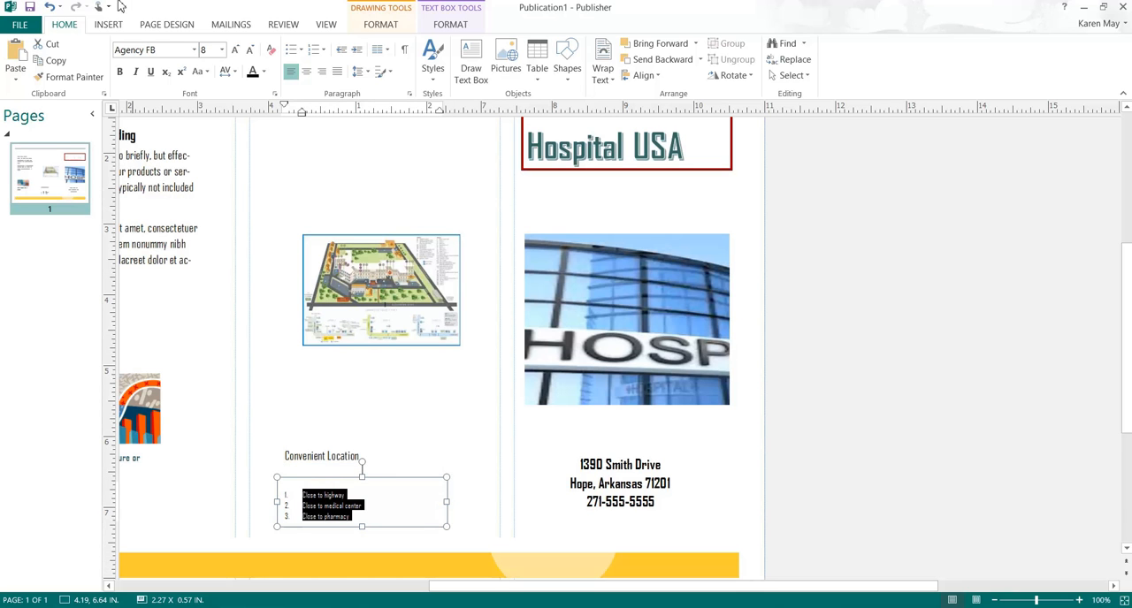
click(235, 50)
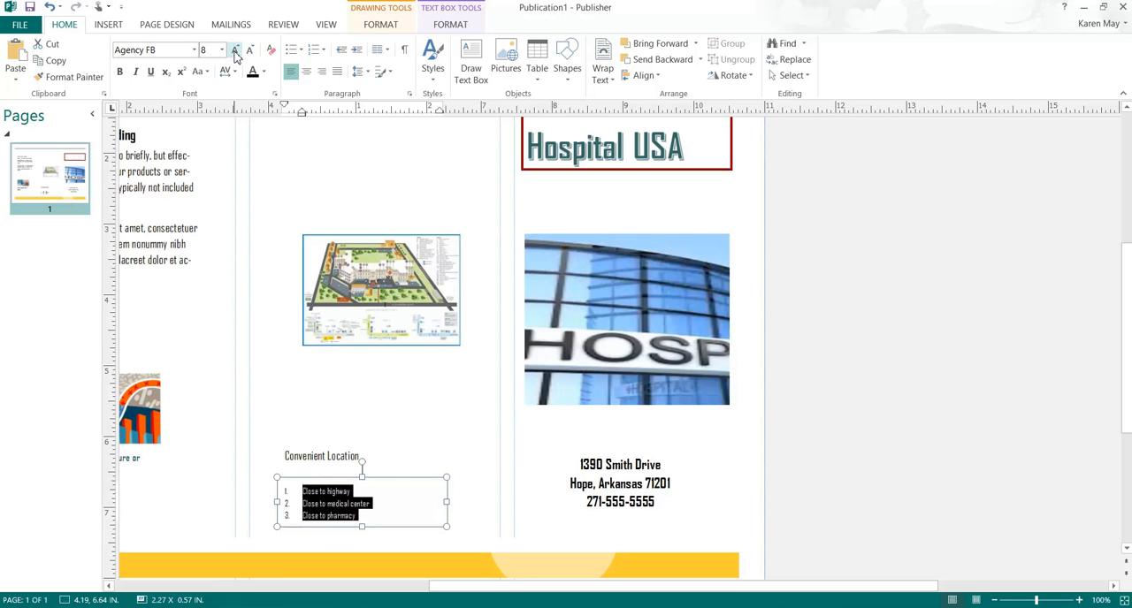
click(235, 50)
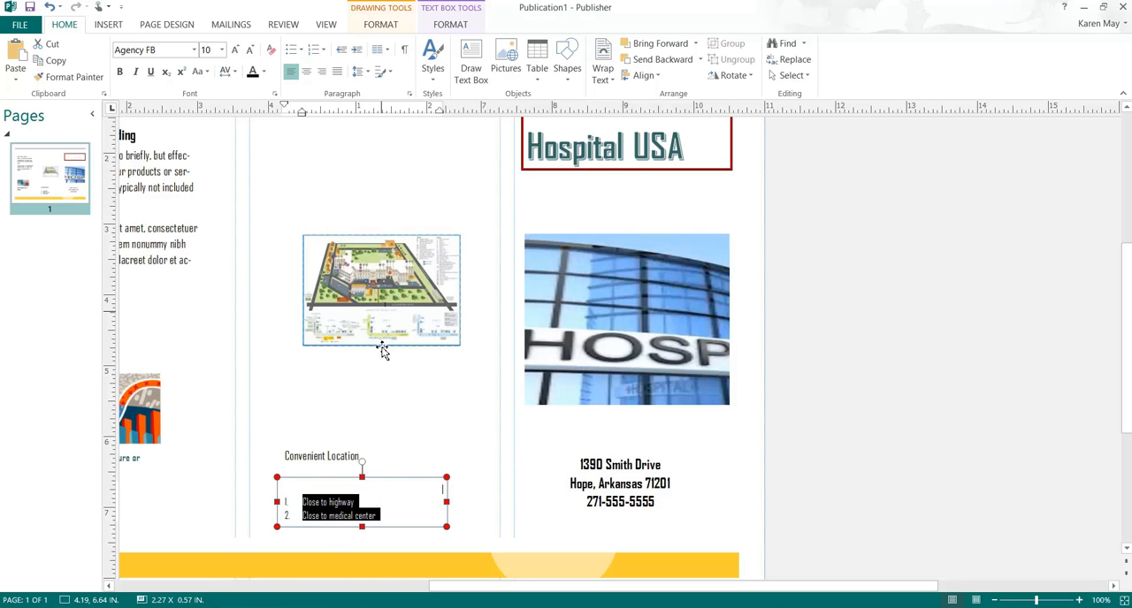
Step: Move the Convenient Location text box up between the map and the list, and enlarge its text to 24 pt
click(323, 456)
click(352, 425)
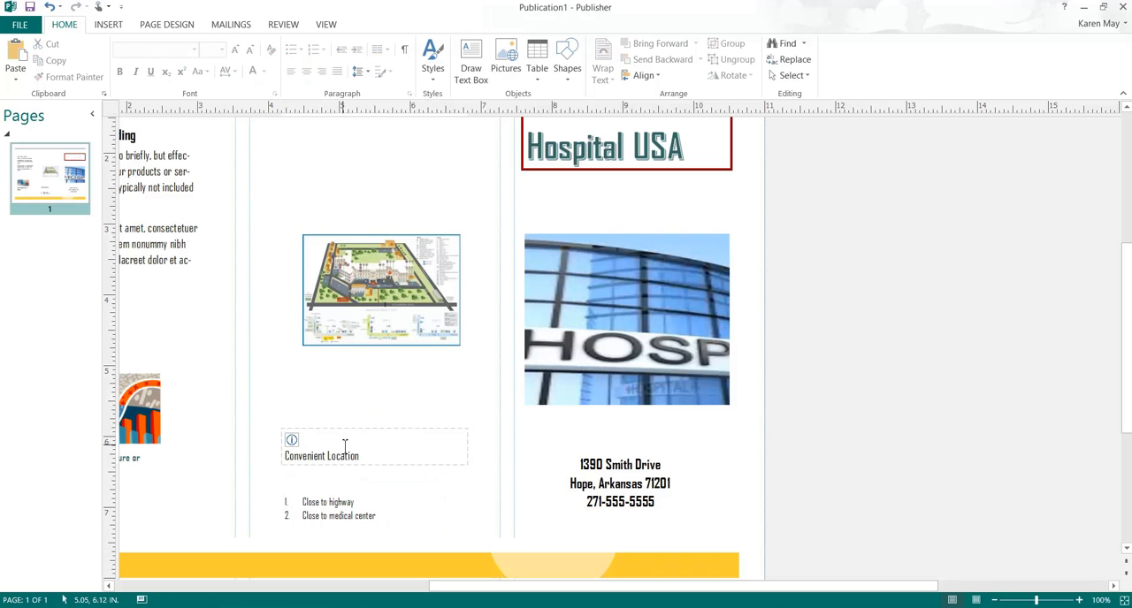
click(345, 448)
drag(352, 431, 304, 411)
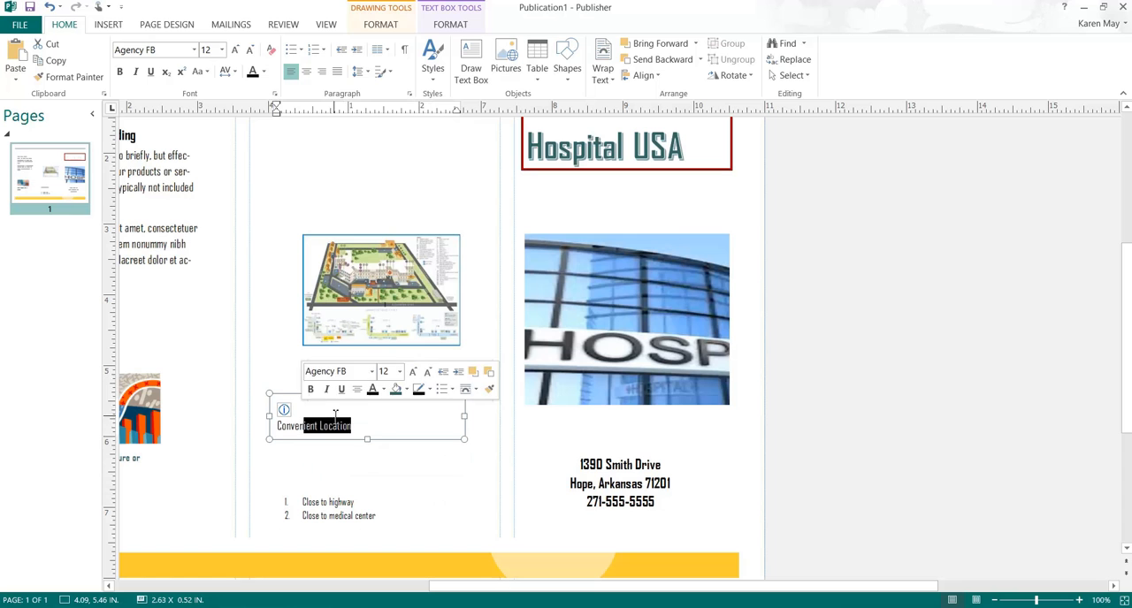
click(369, 428)
drag(368, 428, 278, 404)
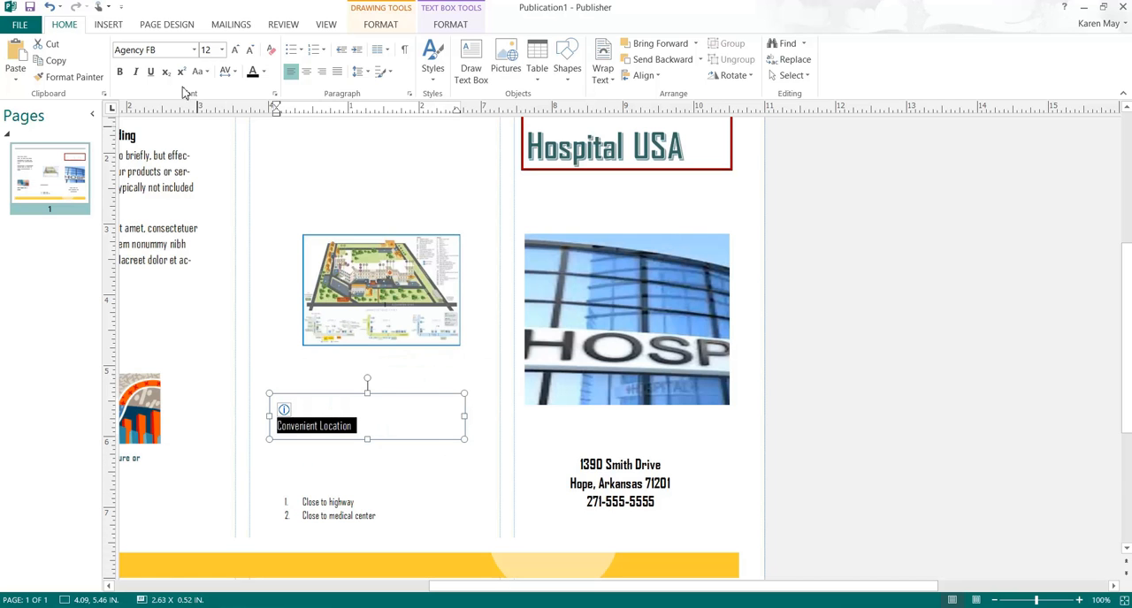
click(223, 50)
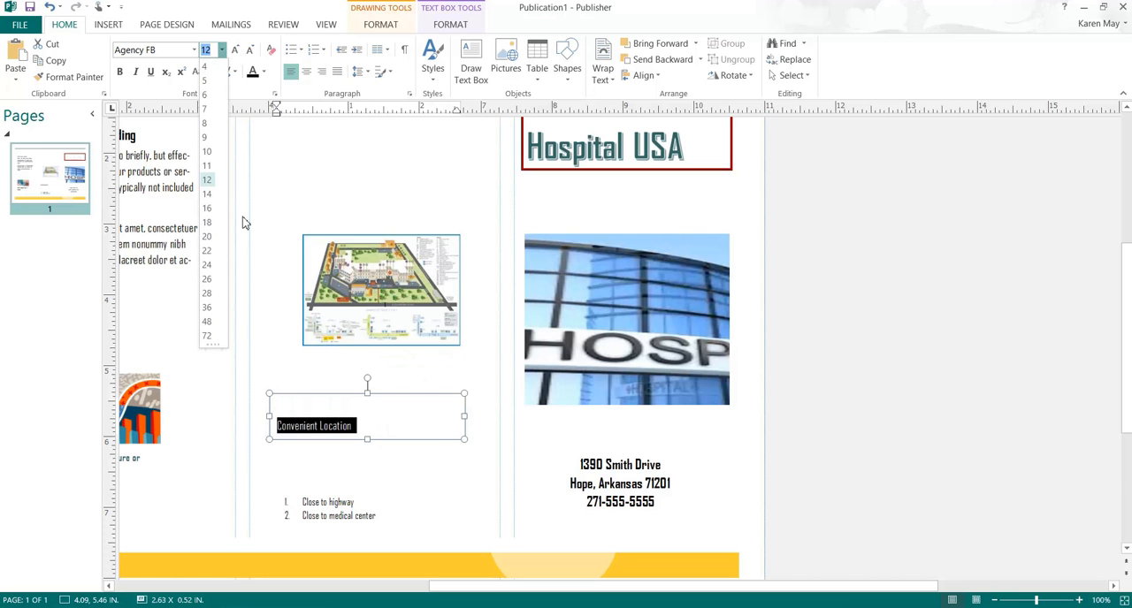
click(207, 266)
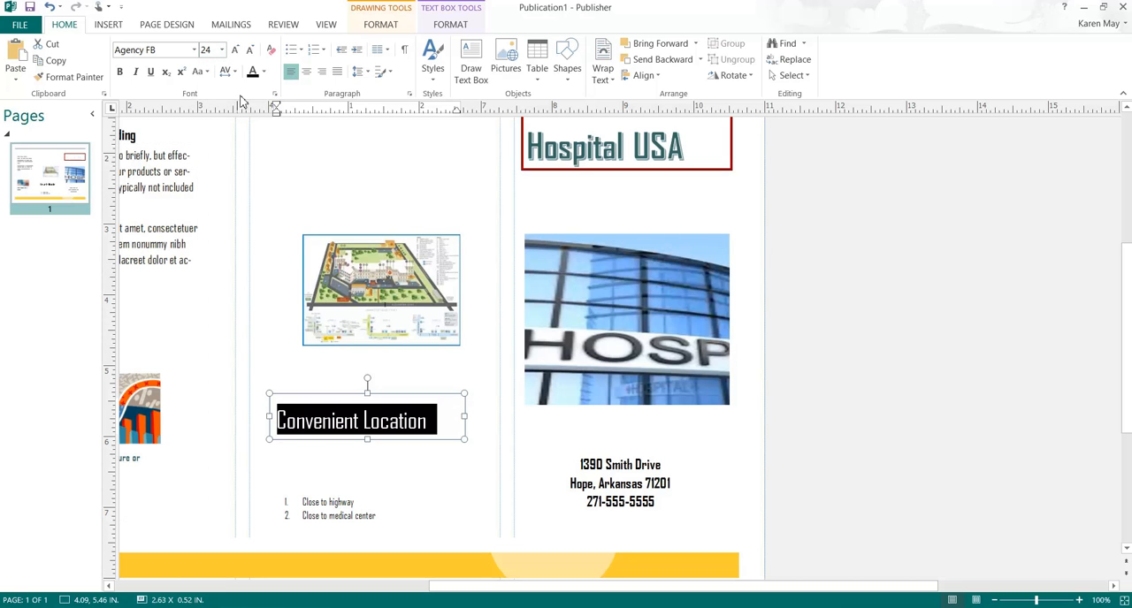
Step: Apply the light gold gradient shape style to the Convenient Location text box
click(382, 25)
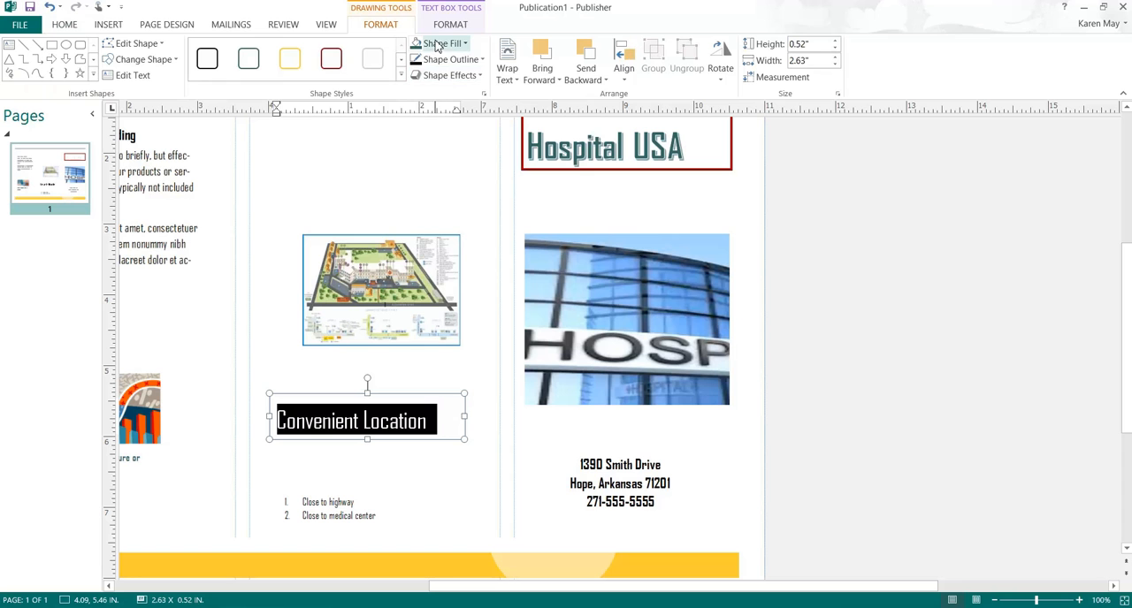
click(402, 76)
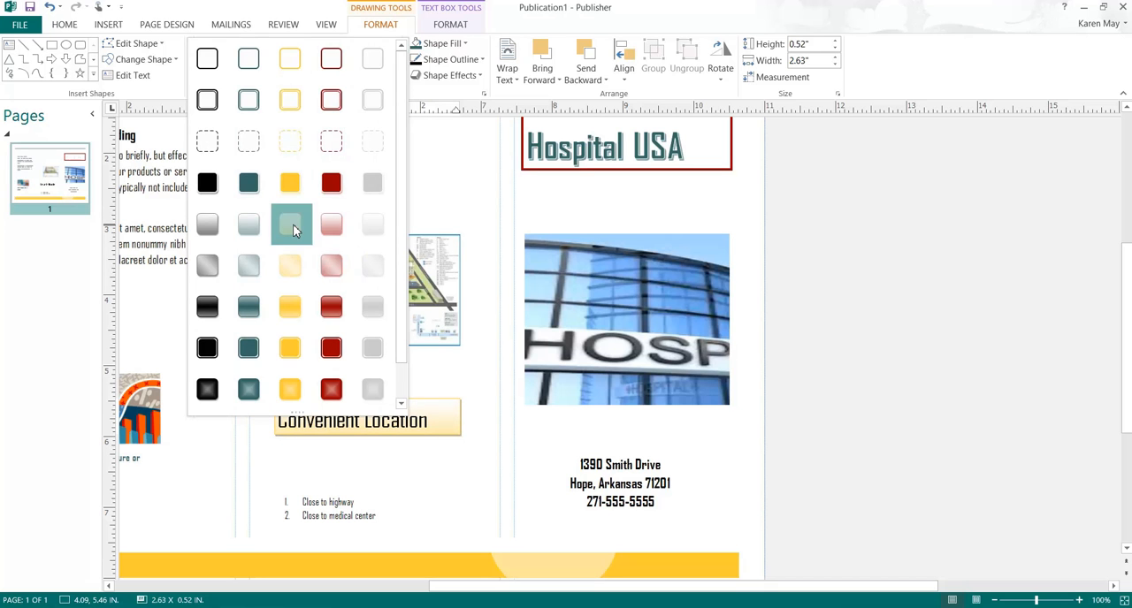
click(295, 229)
Step: Enlarge the numbered list's text box to about 0.88 in high so that all three items fit
click(436, 504)
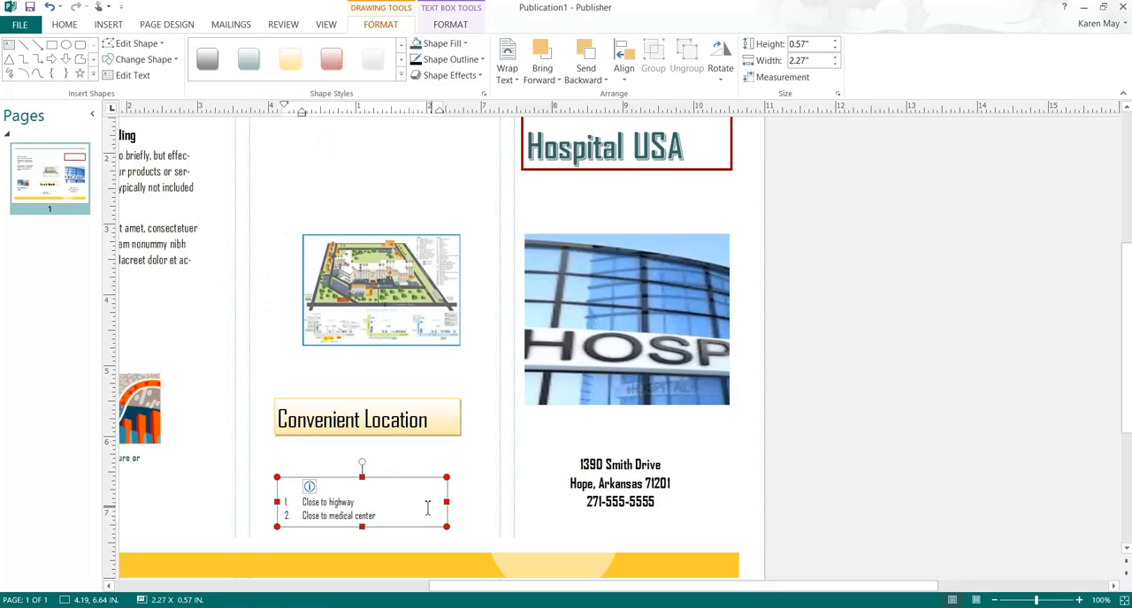
click(378, 479)
click(352, 498)
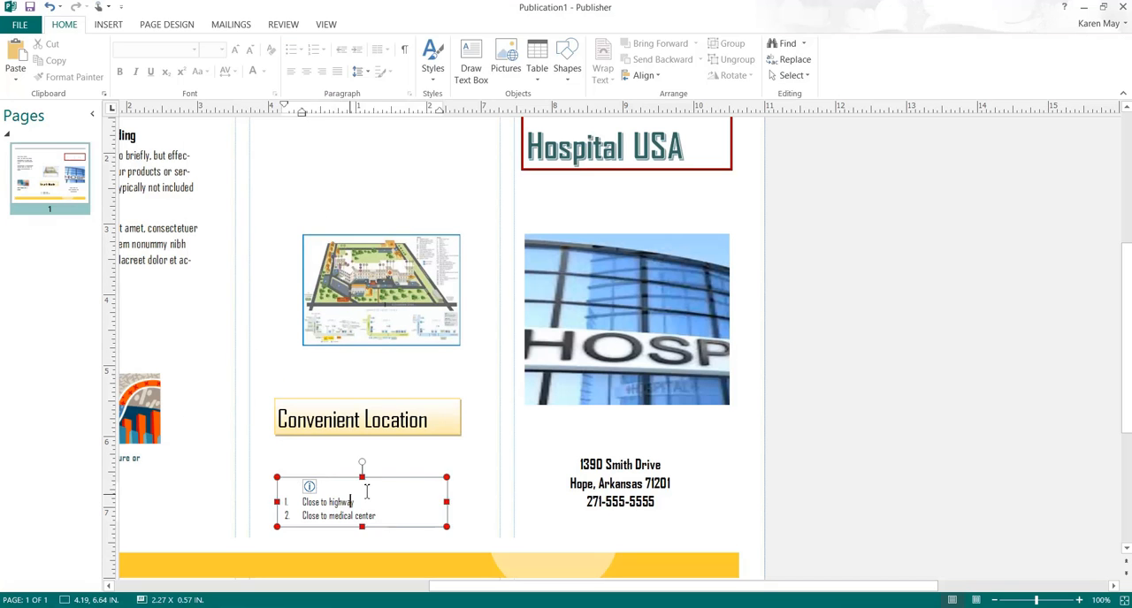
drag(385, 482, 386, 458)
drag(361, 505, 372, 536)
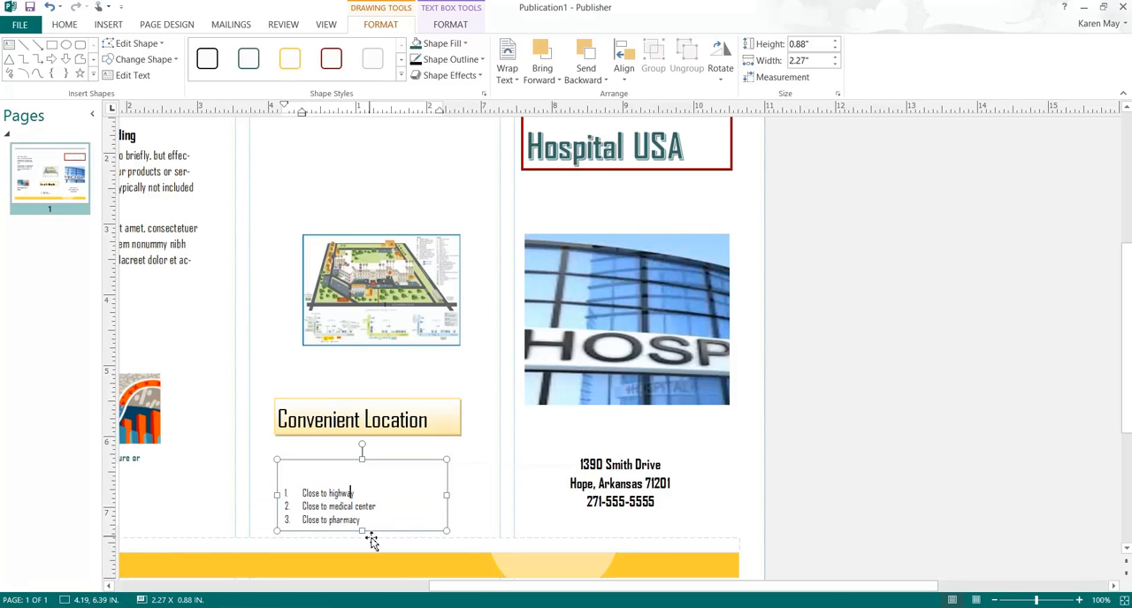
click(345, 464)
click(339, 482)
click(472, 452)
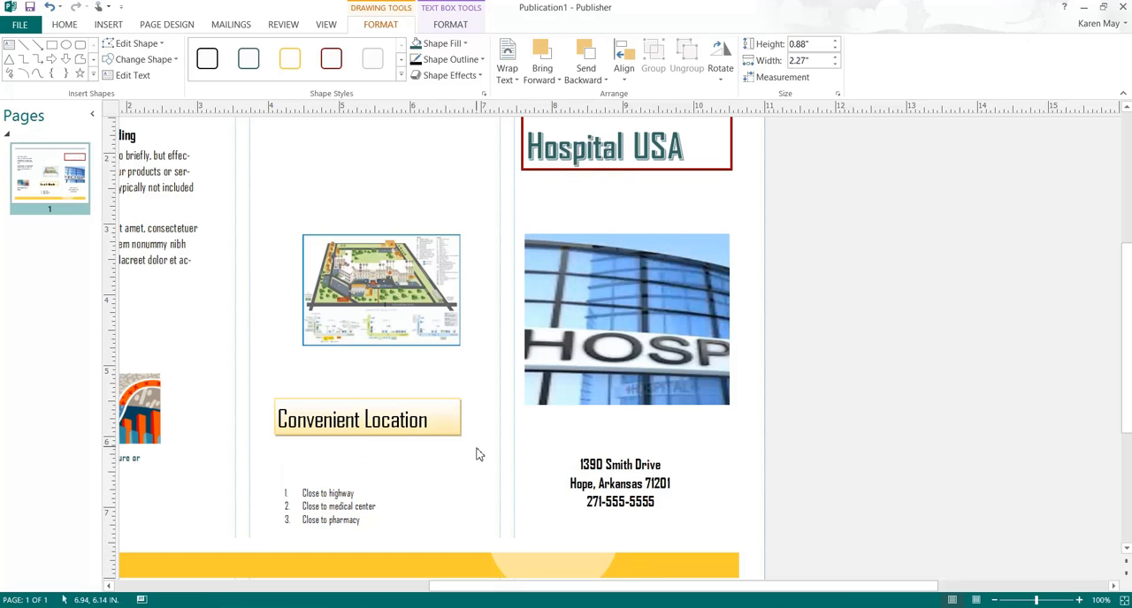
Step: Make the three-item numbered list under Convenient Location bold and set its font to Times New Roman
click(366, 497)
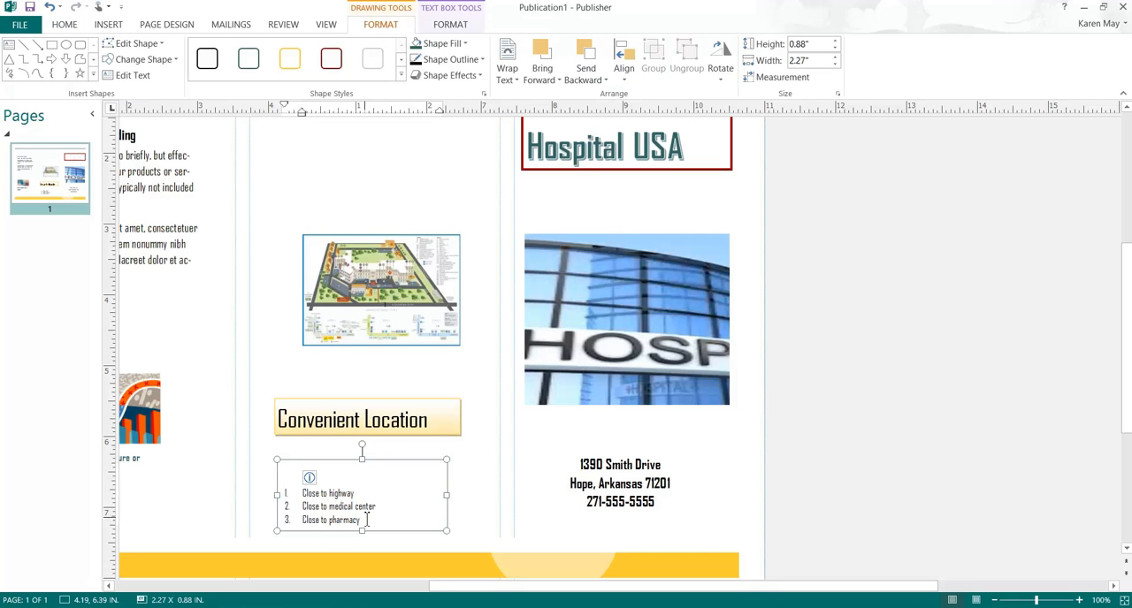
drag(363, 520, 318, 498)
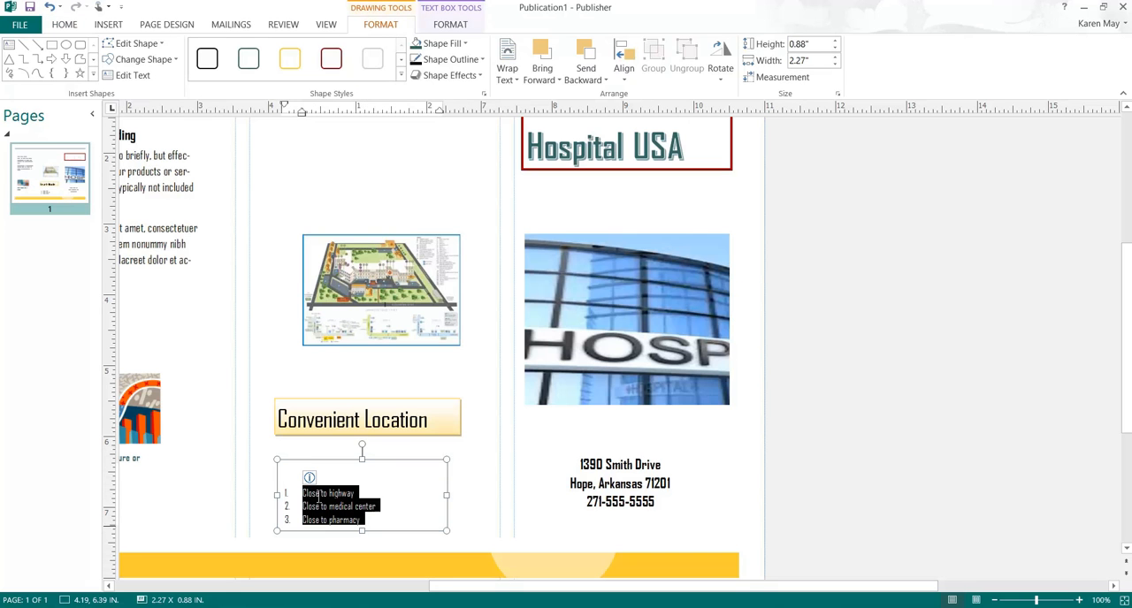
click(67, 25)
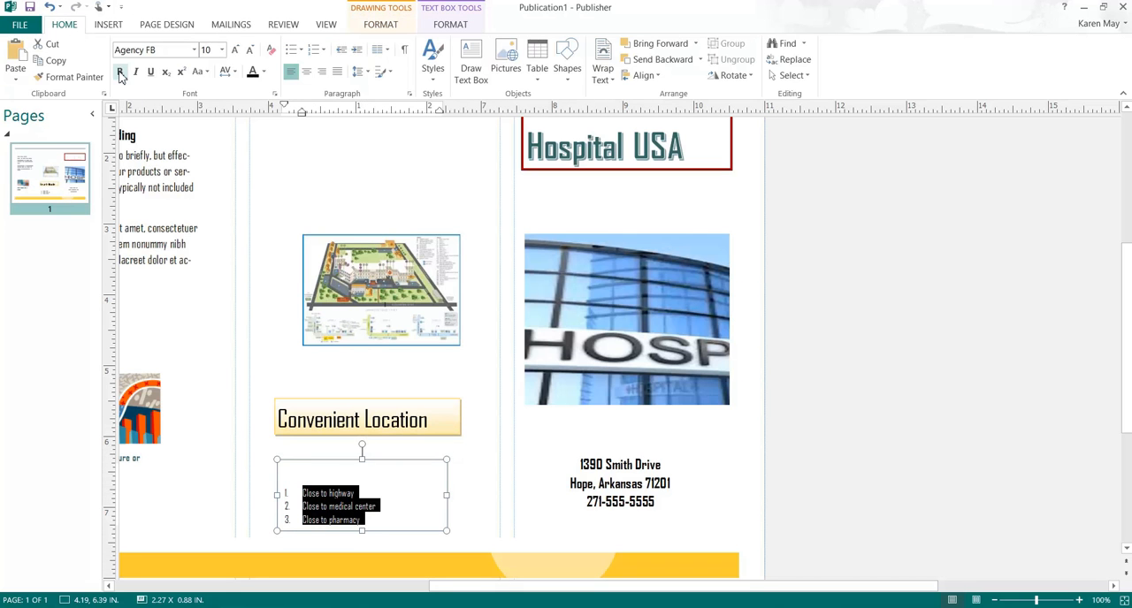
click(121, 72)
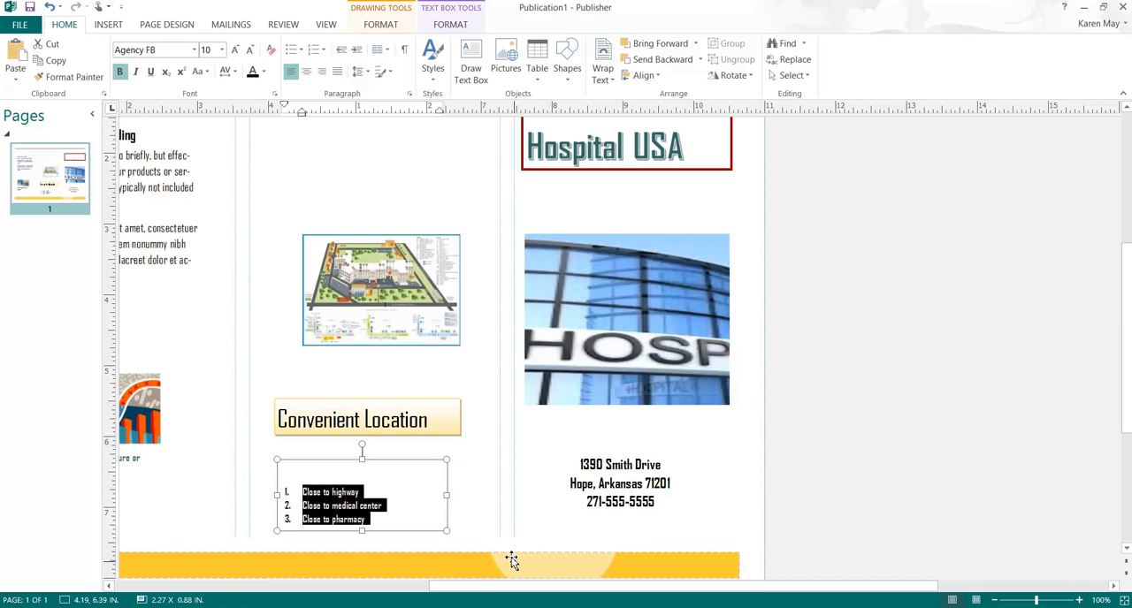
click(169, 52)
text(Times New Roman)
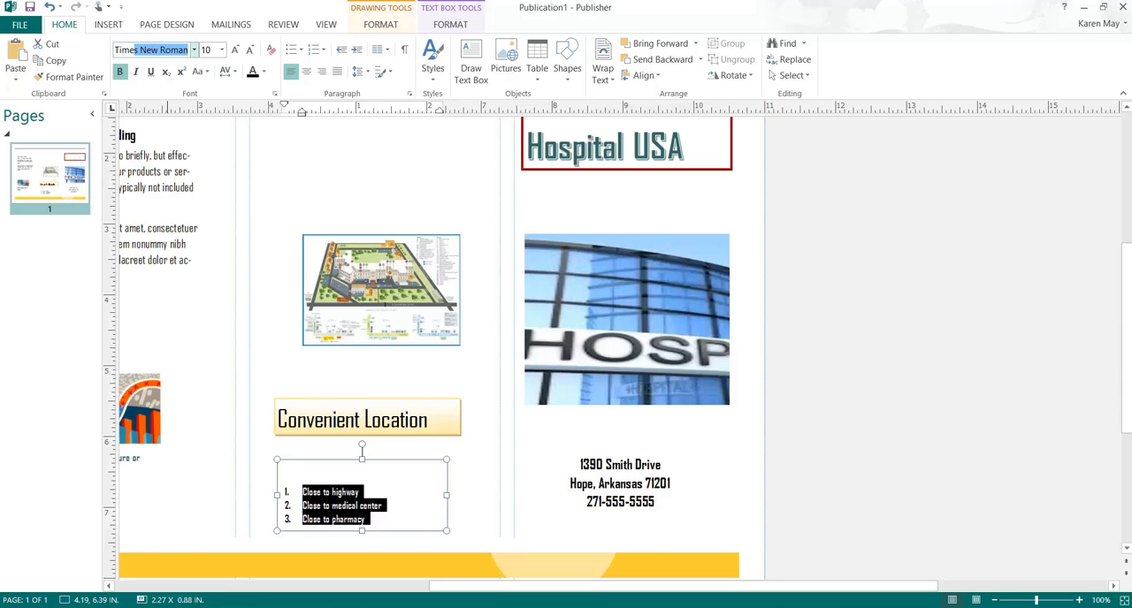
key(Return)
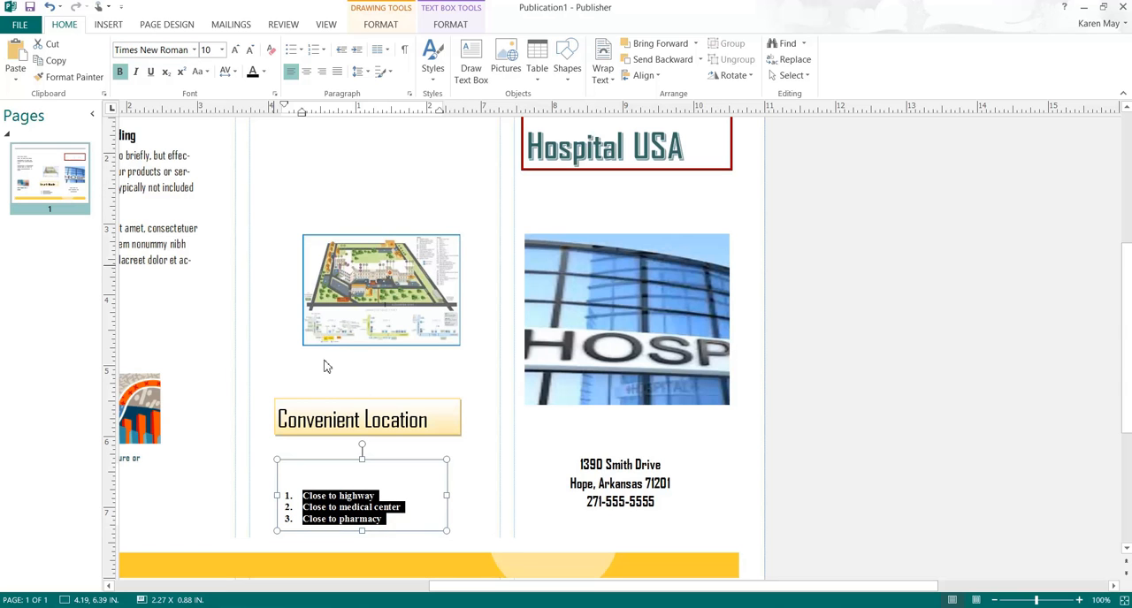
click(458, 501)
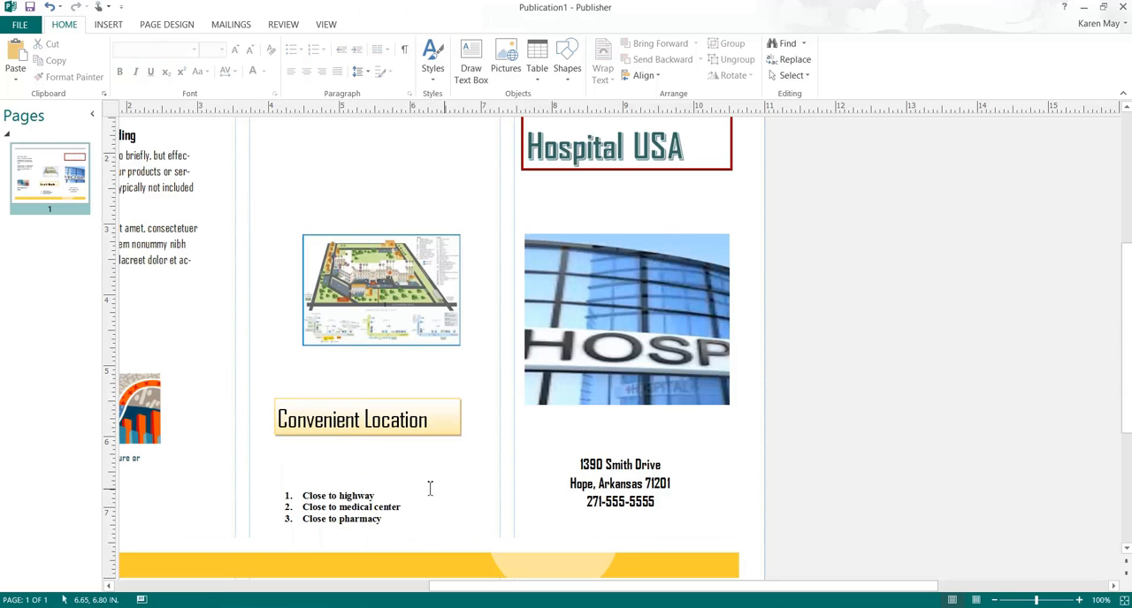
Step: Move the map picture higher in the middle panel, and move the Convenient Location text box up beneath it
scroll(395, 427, up, 1)
drag(368, 274, 352, 200)
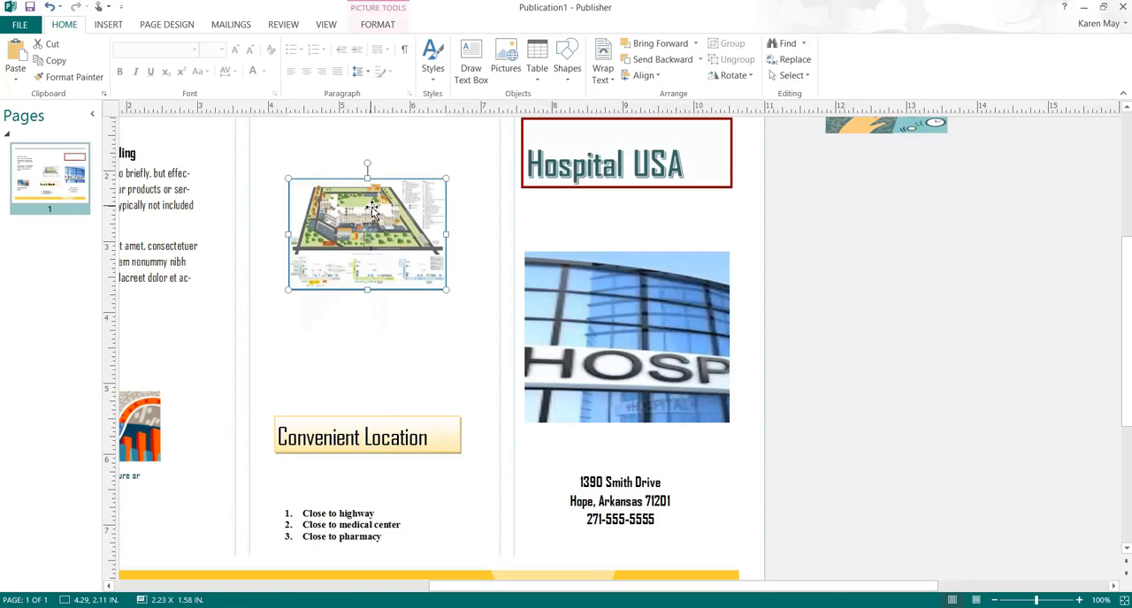
click(422, 436)
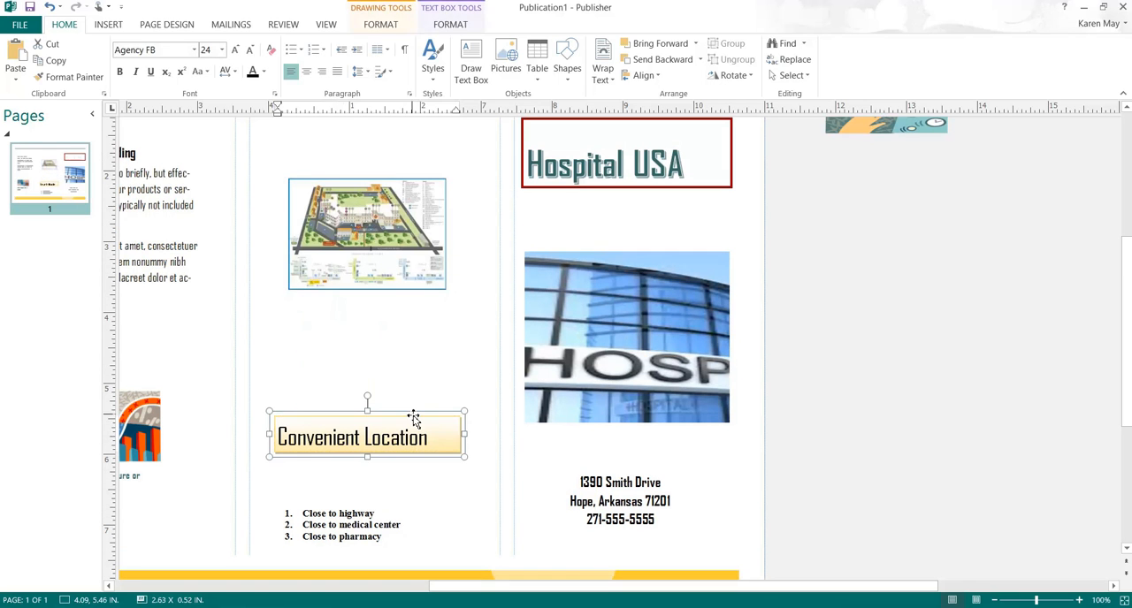
drag(413, 413, 416, 361)
Step: Move the numbered list's text box up so that it sits closer beneath the Convenient Location text box
click(380, 495)
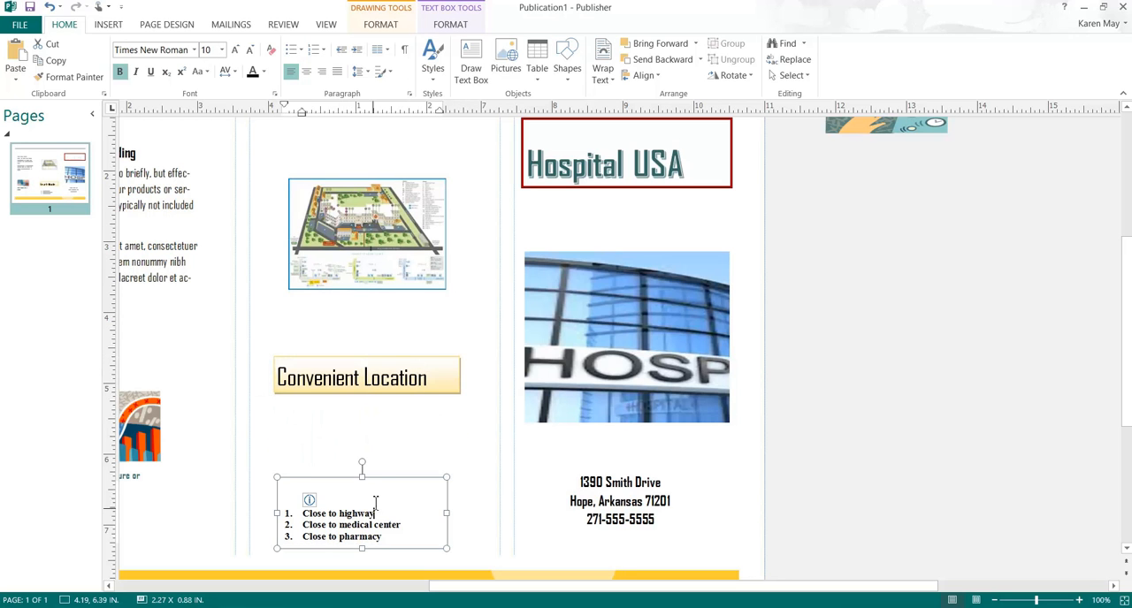
click(382, 477)
click(394, 541)
drag(412, 482, 418, 434)
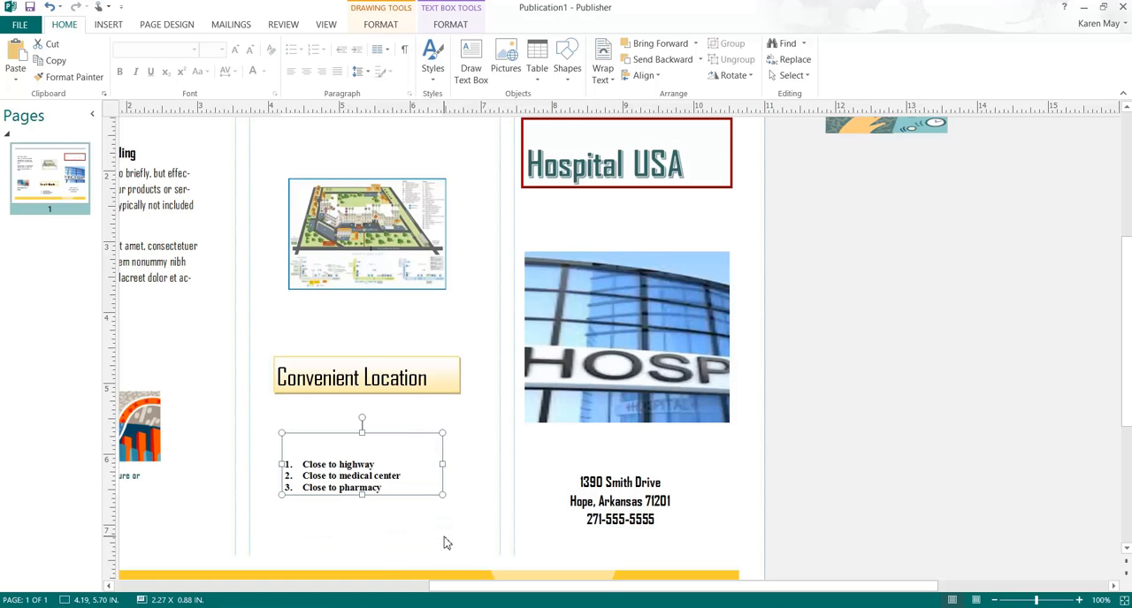
click(442, 540)
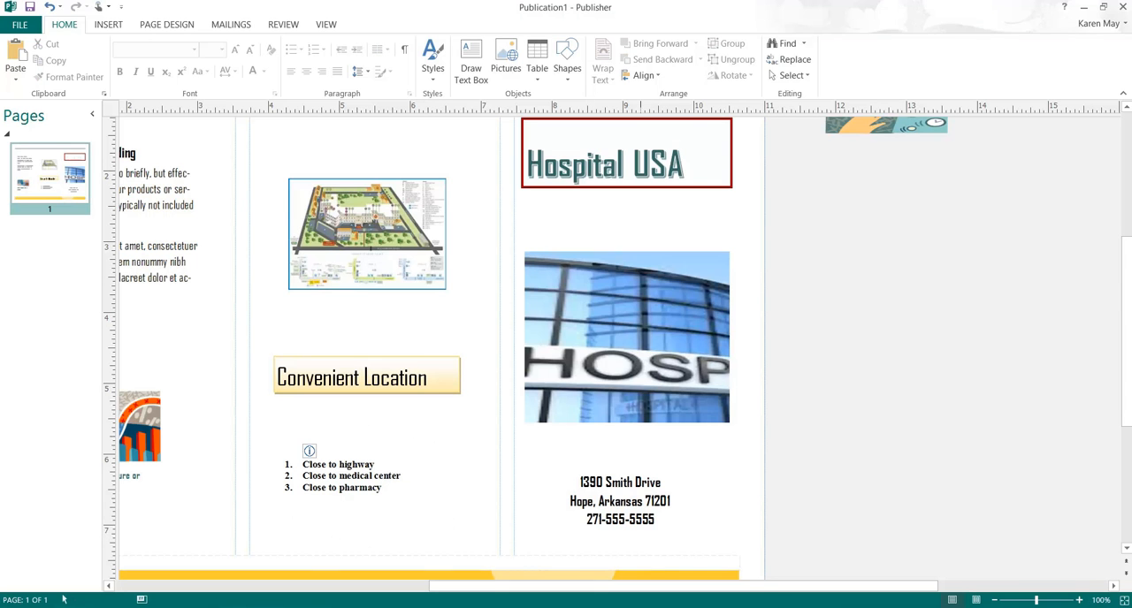
Step: Delete the grouped placeholder picture and caption from the lower part of the back panel
drag(454, 585, 359, 562)
click(290, 204)
key(ctrl+a)
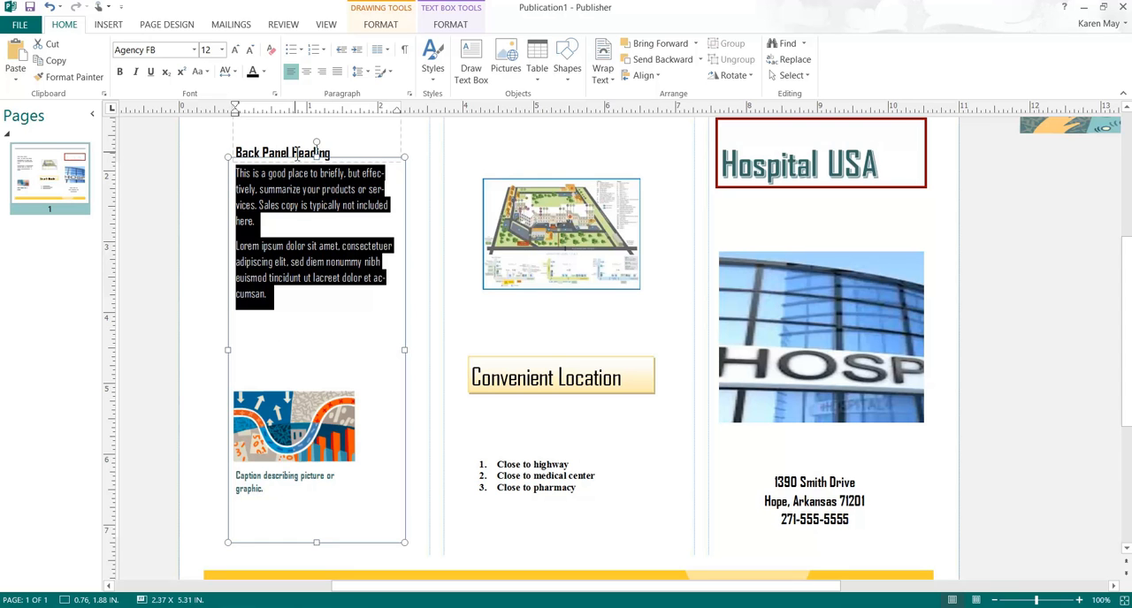
click(304, 409)
click(303, 409)
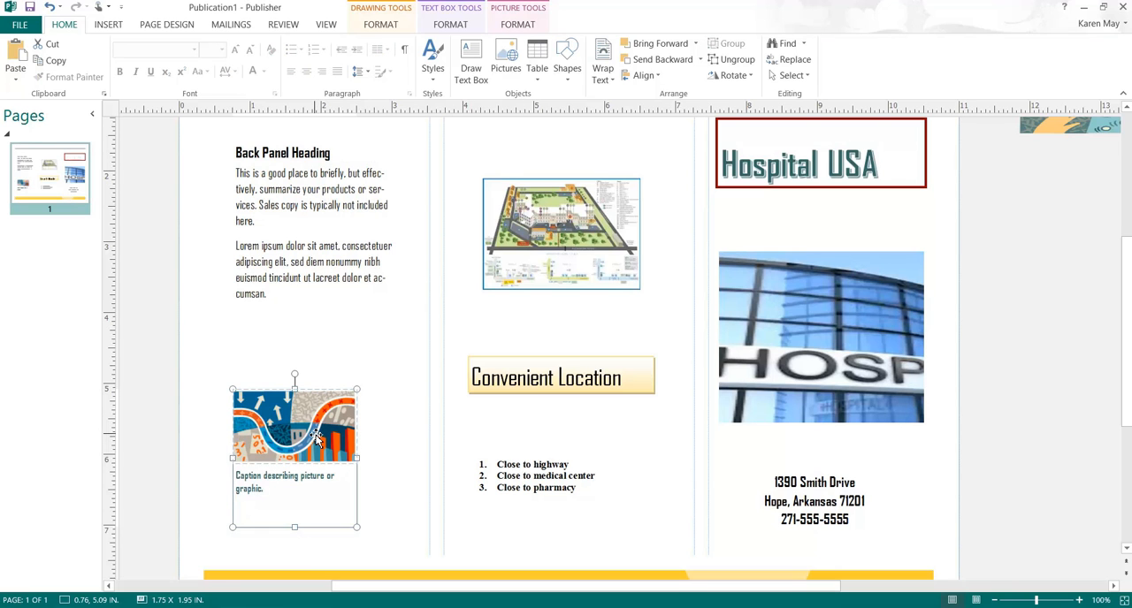
key(Delete)
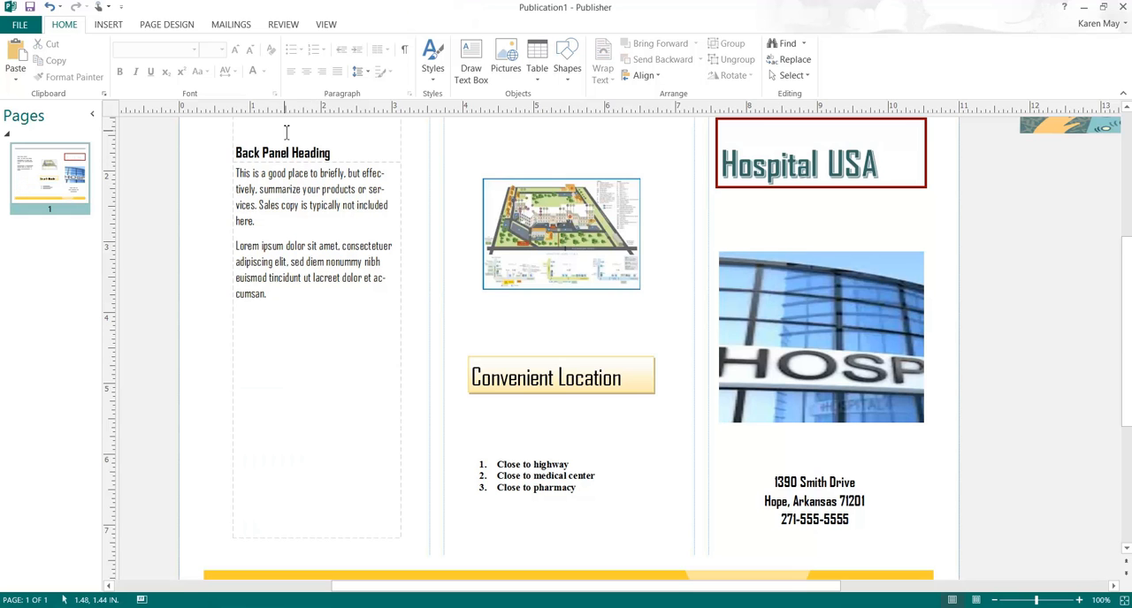
Step: Shorten the back panel's body text box to about 2.20 in high and move it to the lower part of the panel
click(325, 202)
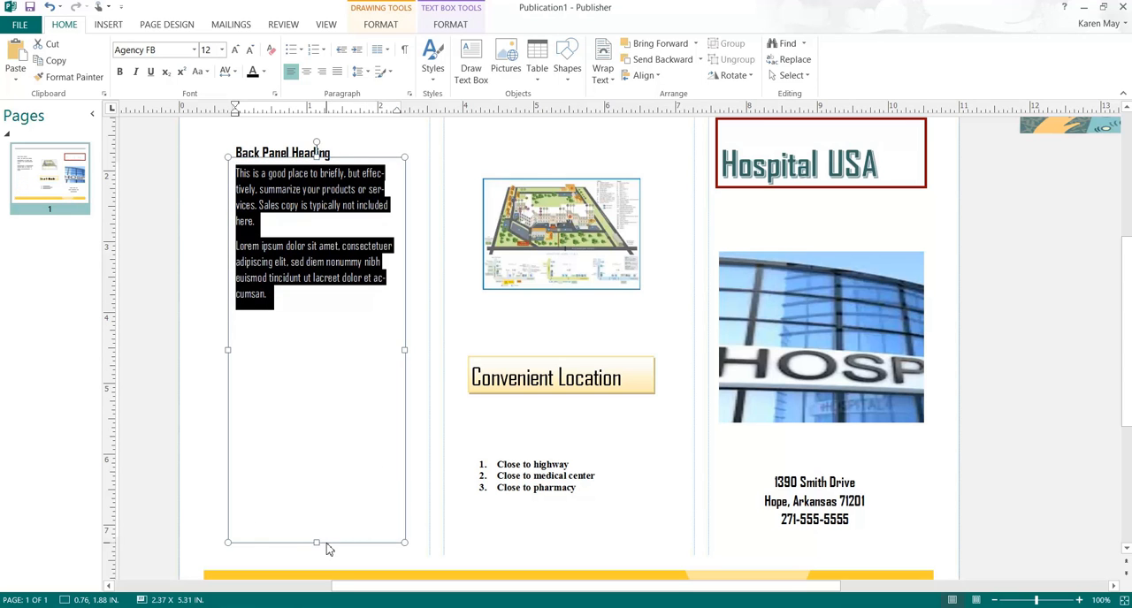
drag(320, 542, 268, 316)
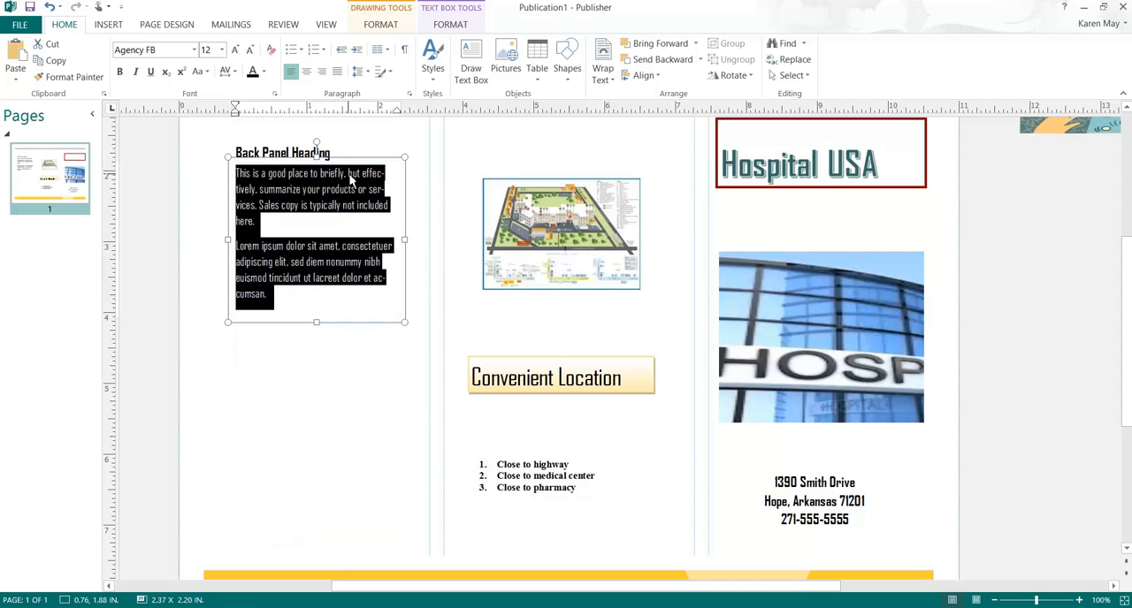
drag(364, 162, 367, 382)
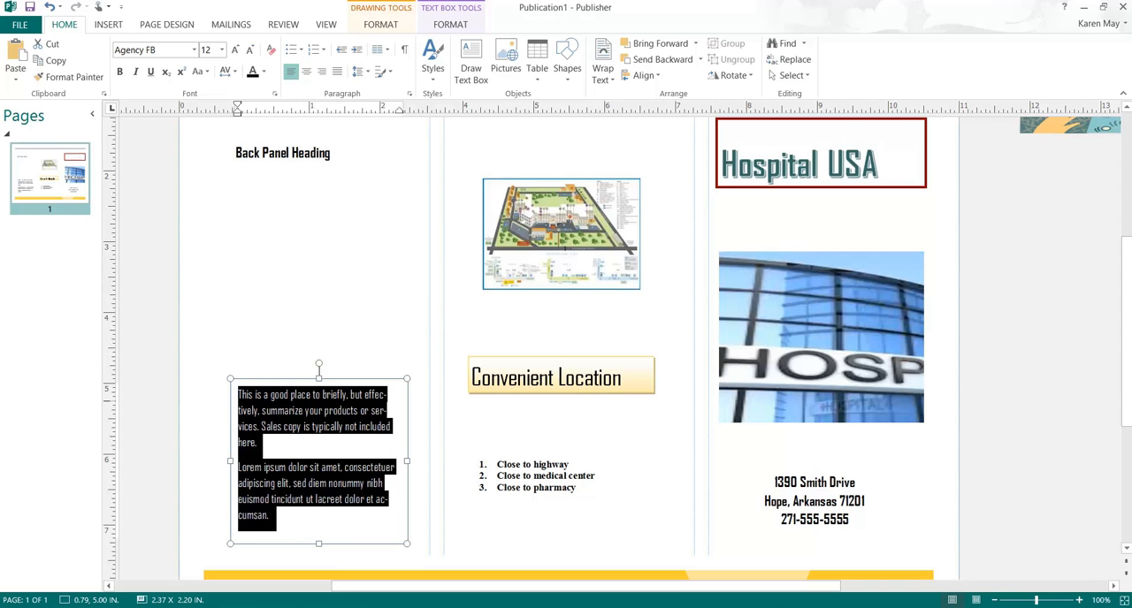
Step: Delete the leftover clip art picture lying in the scratch area beside the page
click(1054, 130)
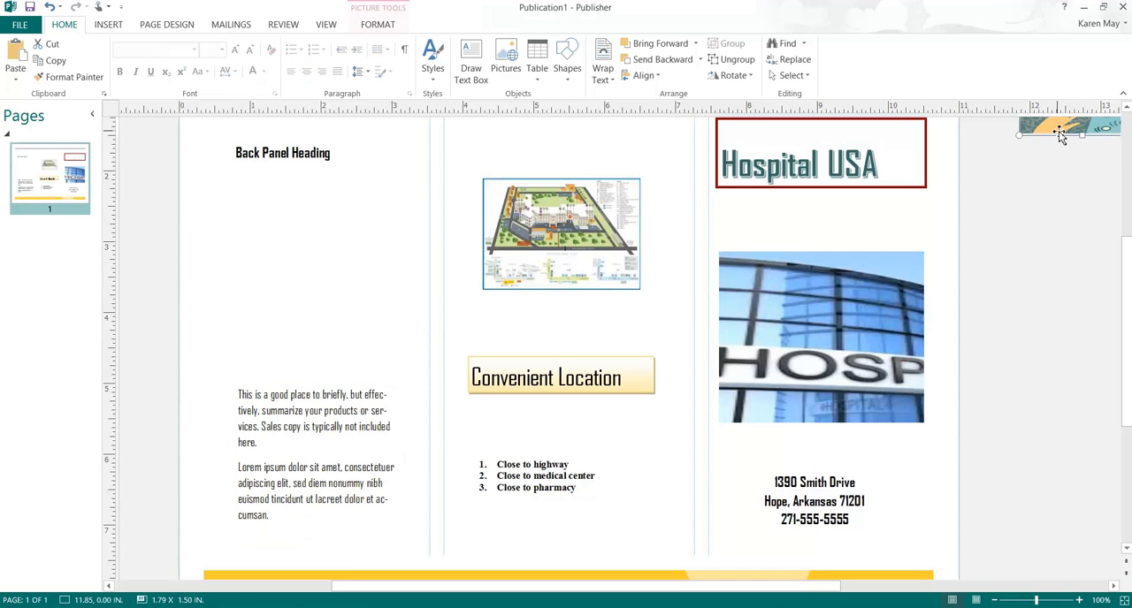
drag(1059, 130, 1044, 252)
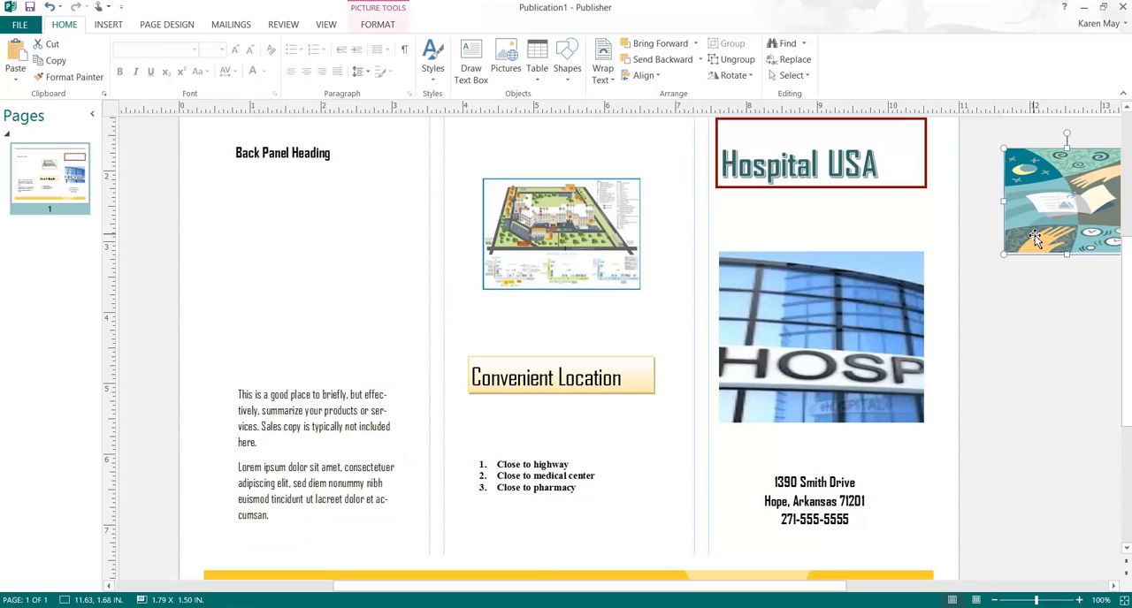
key(Delete)
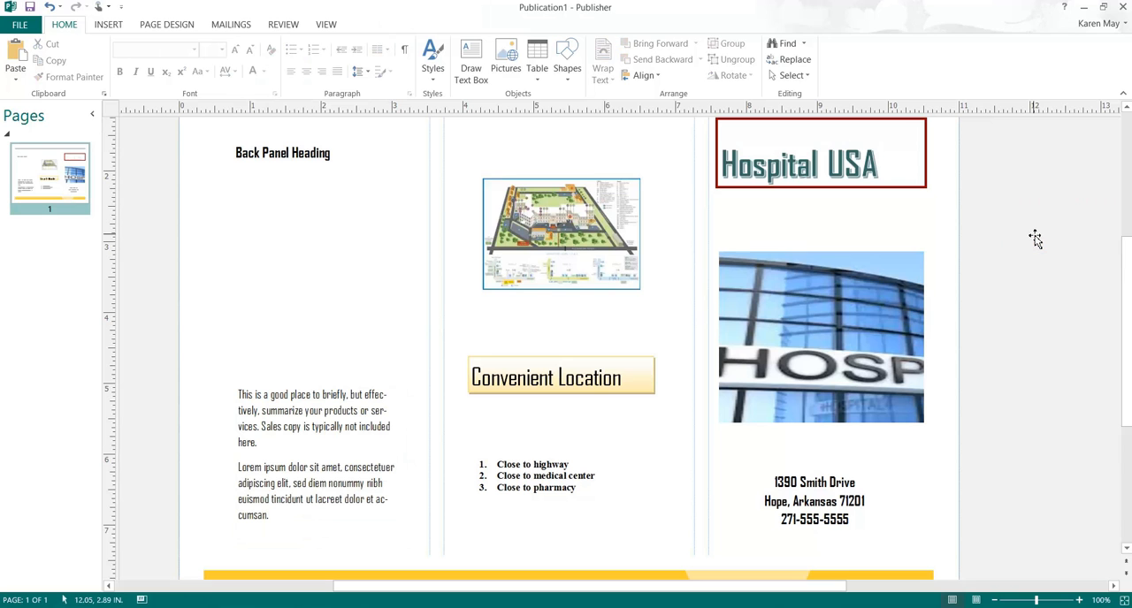
Step: Insert surgery.jpg, place it between the Back Panel Heading and the body text, and shrink it to about 3.15 by 1.81 in
click(322, 167)
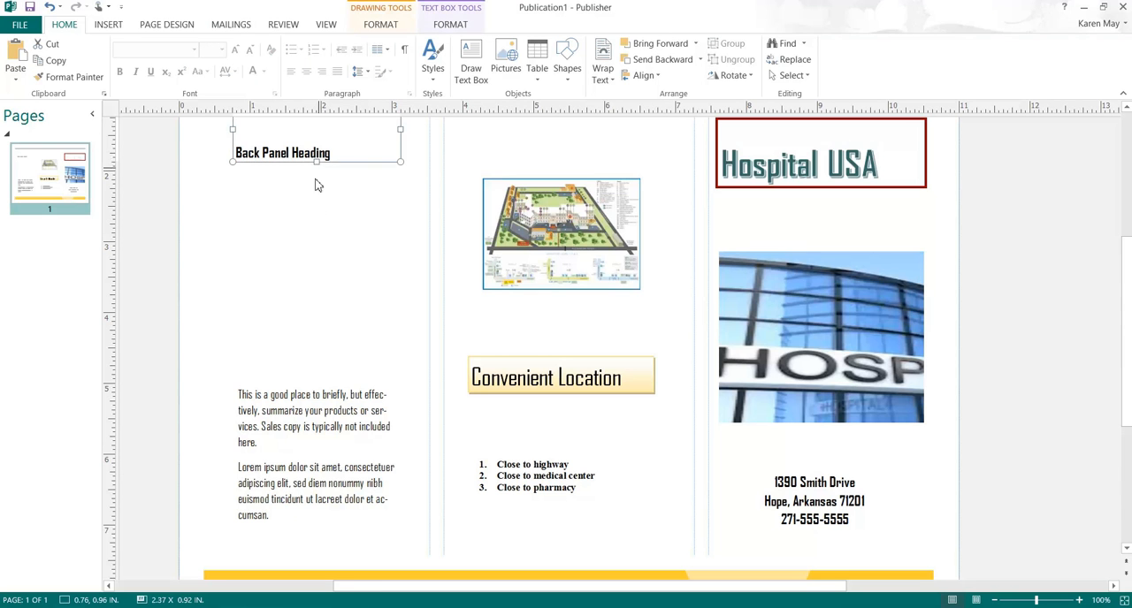
click(314, 204)
click(120, 30)
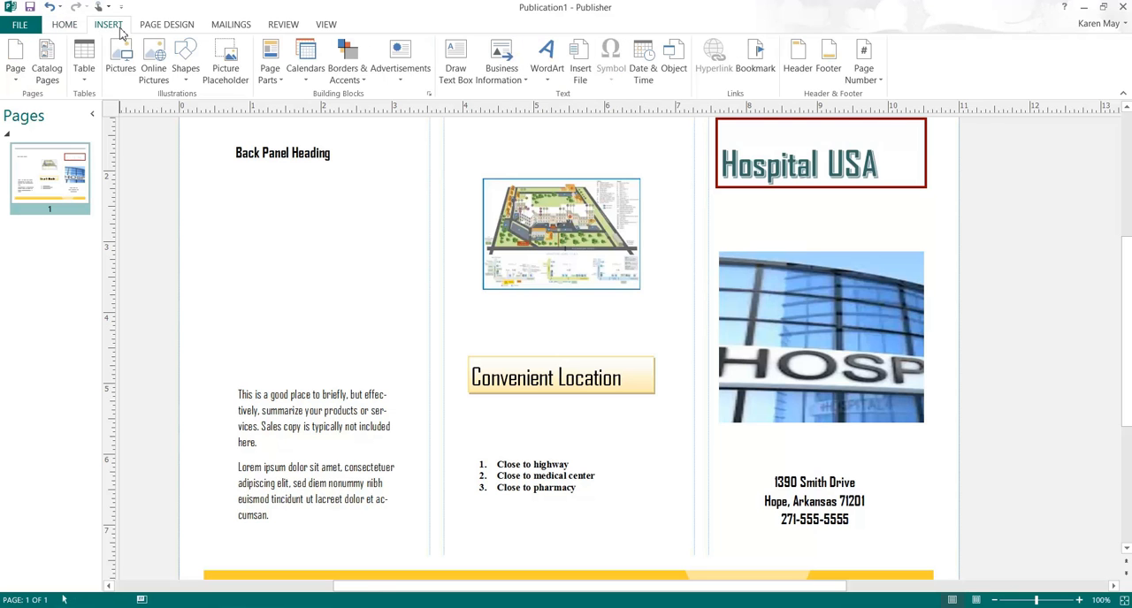
click(120, 60)
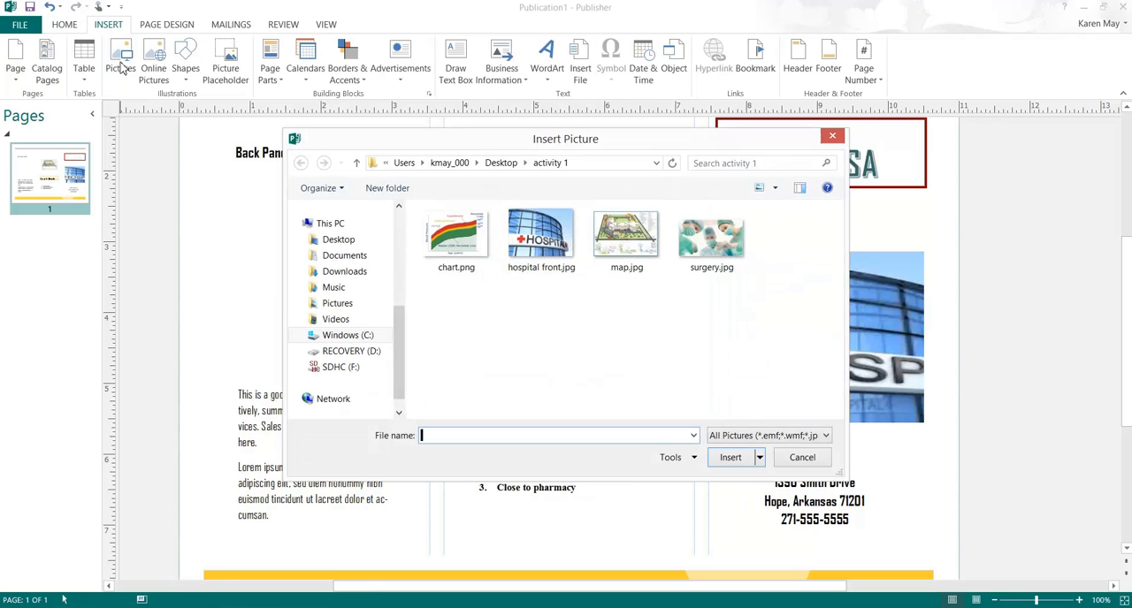
double_click(710, 258)
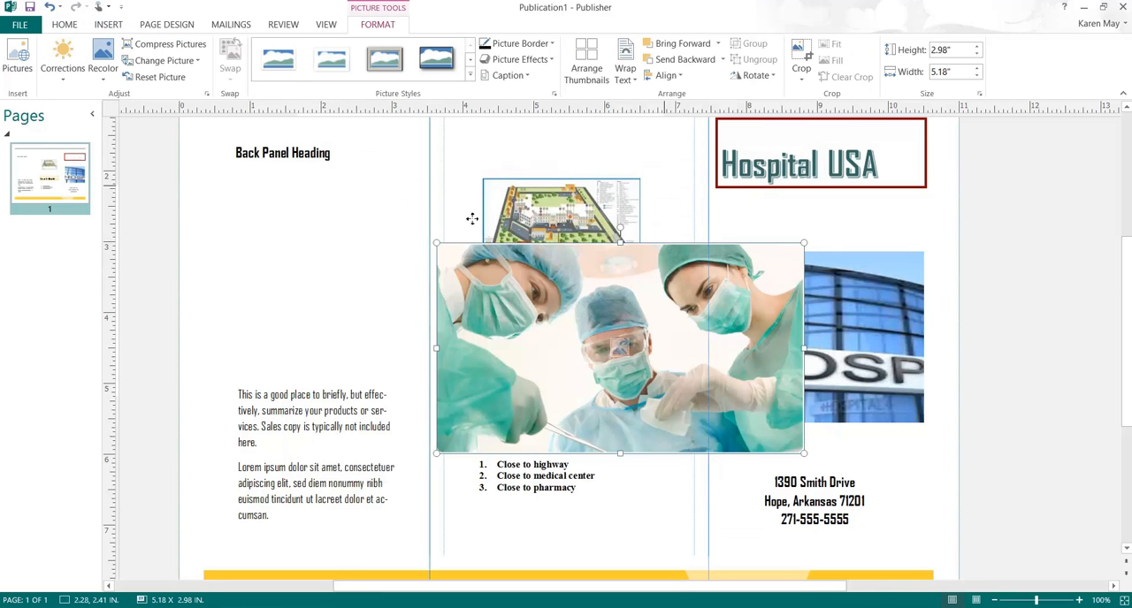
drag(316, 165, 314, 226)
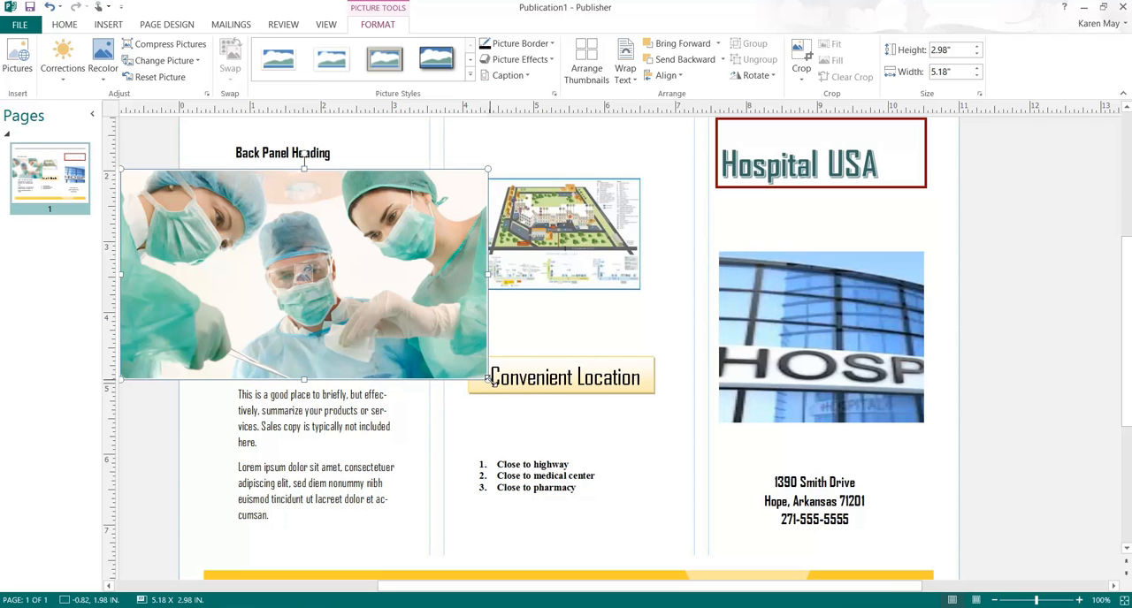
drag(487, 378, 325, 234)
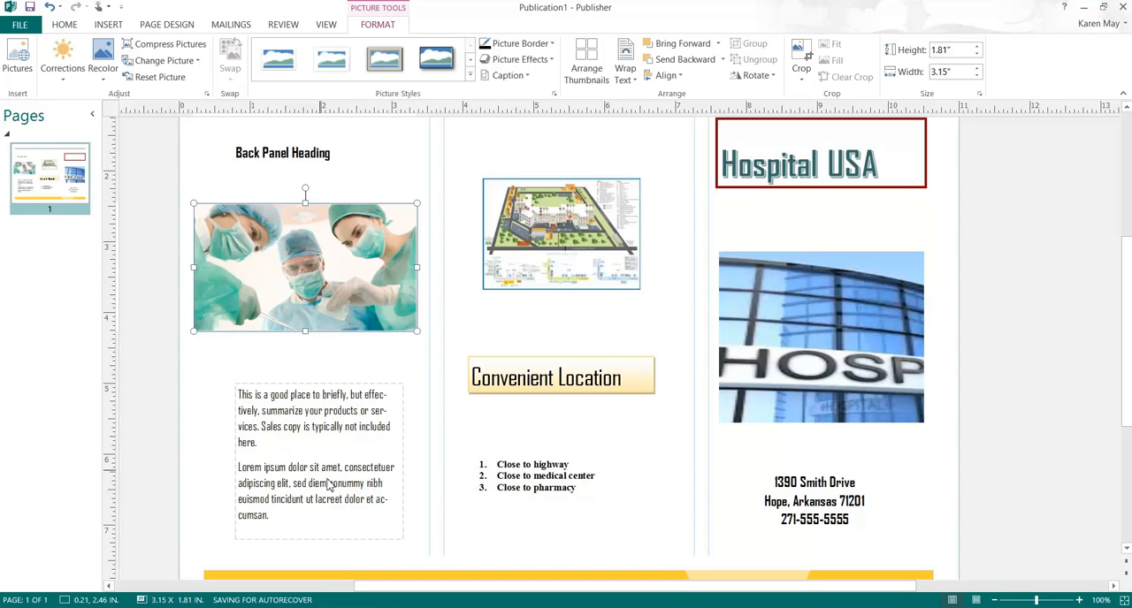
Step: Replace the placeholder paragraphs below the surgery picture with the first numbered item, "1. Trained personnel"
click(300, 511)
key(ctrl+a)
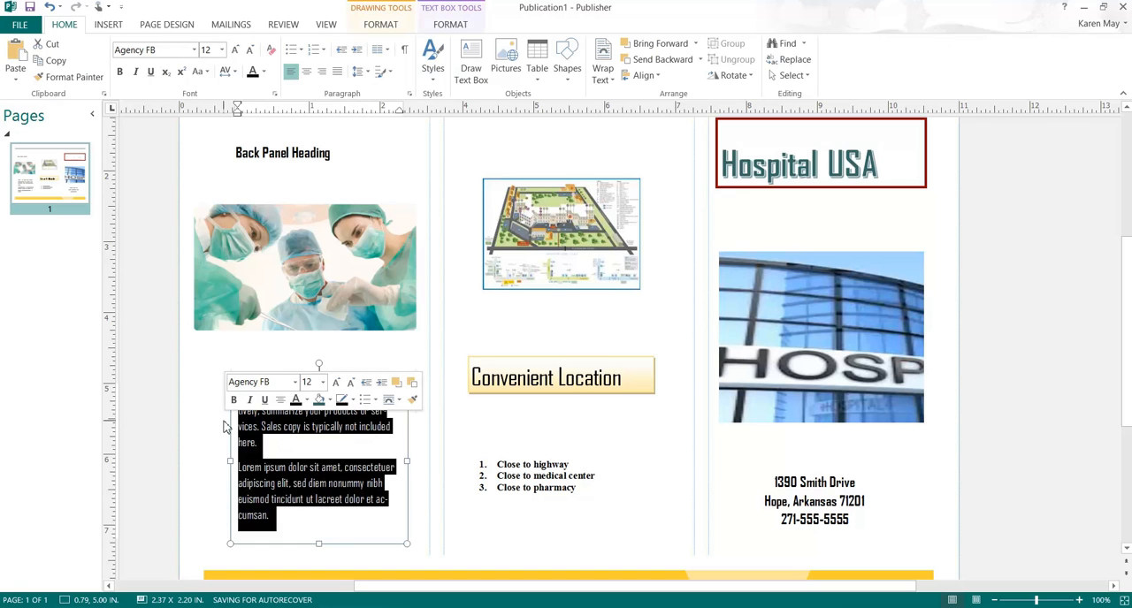
scroll(305, 442, up, 1)
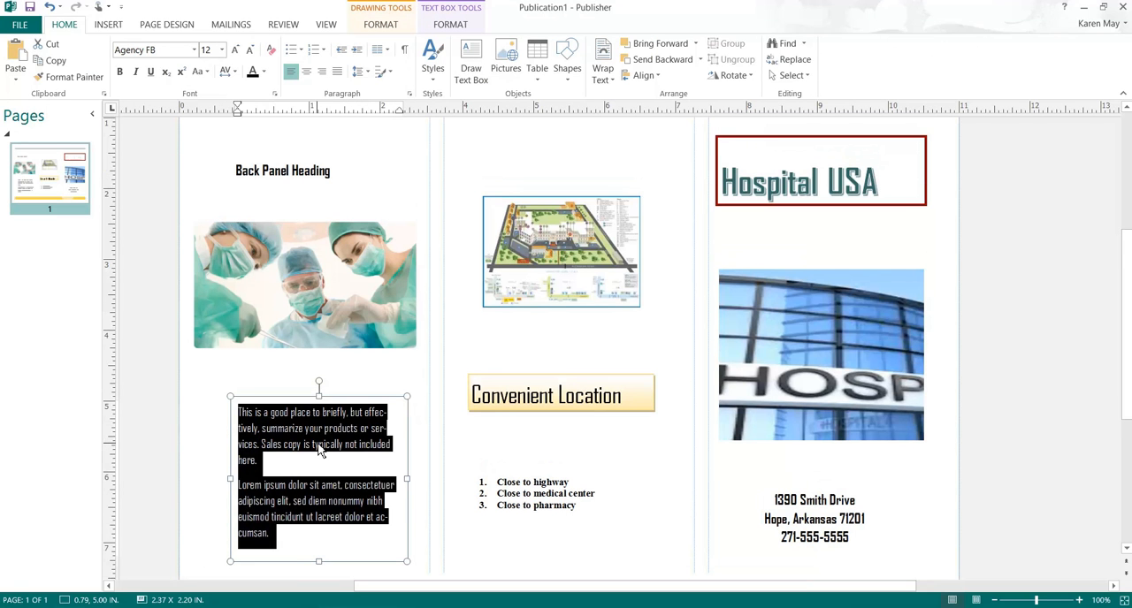
key(Delete)
text(1.)
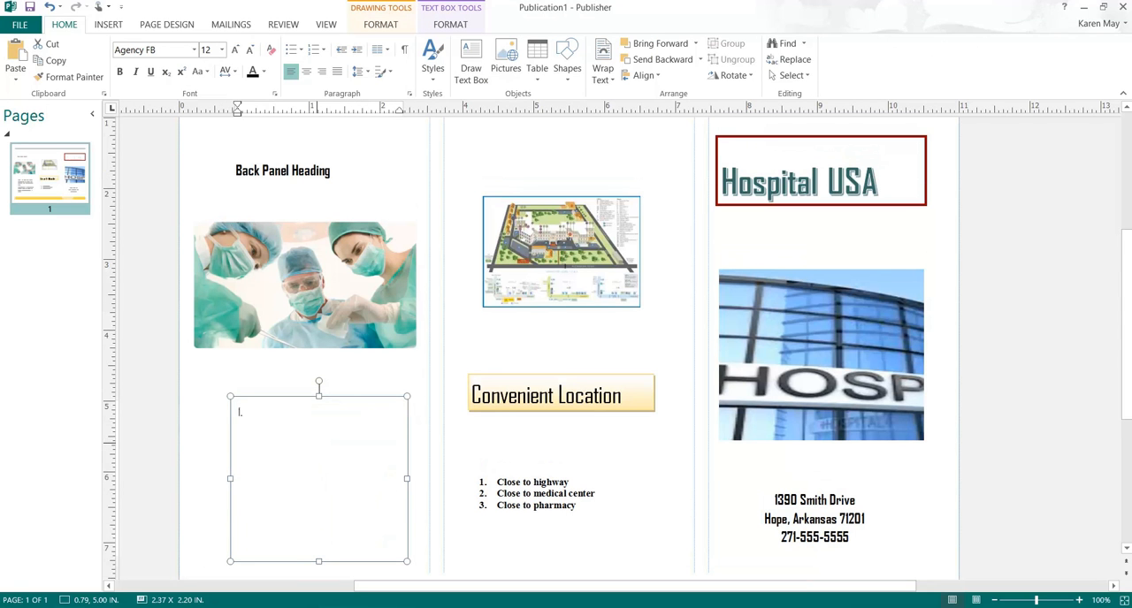
text( Trained personn)
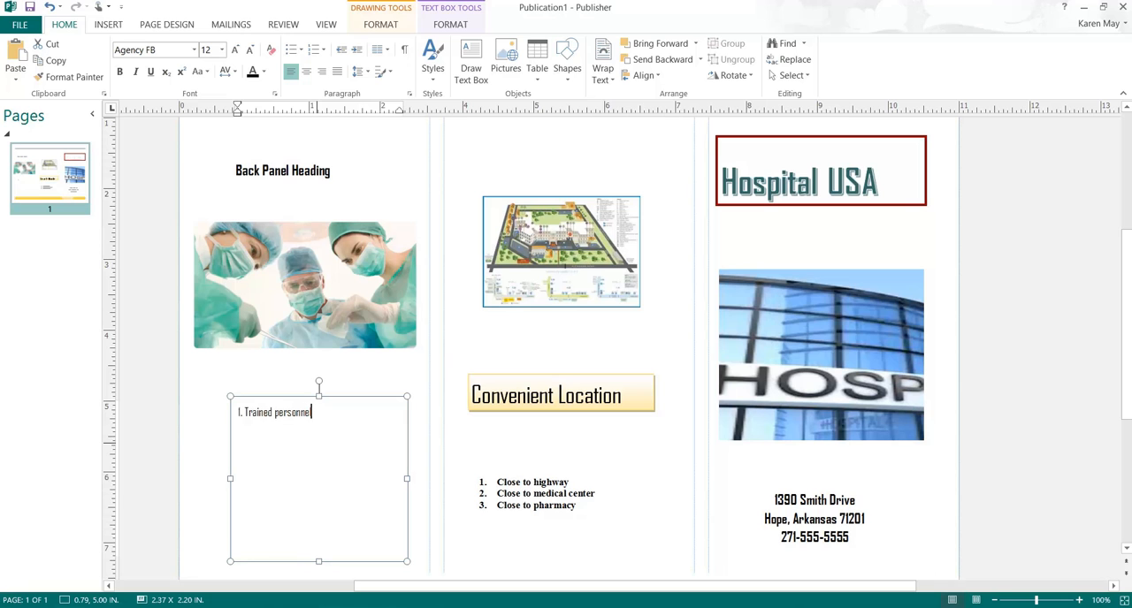
text(el)
Step: Continue the numbered list with the items "Award winning doctors", "Convenient location" and "Short waiting list"
key(Return)
text(A)
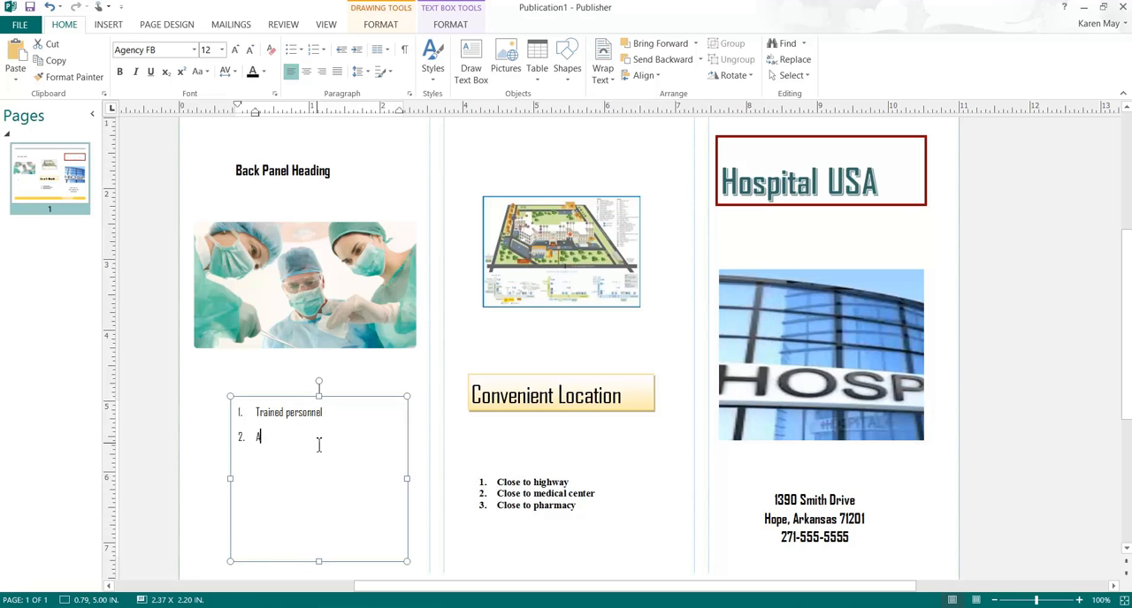
text(ward winning doctors)
key(Return)
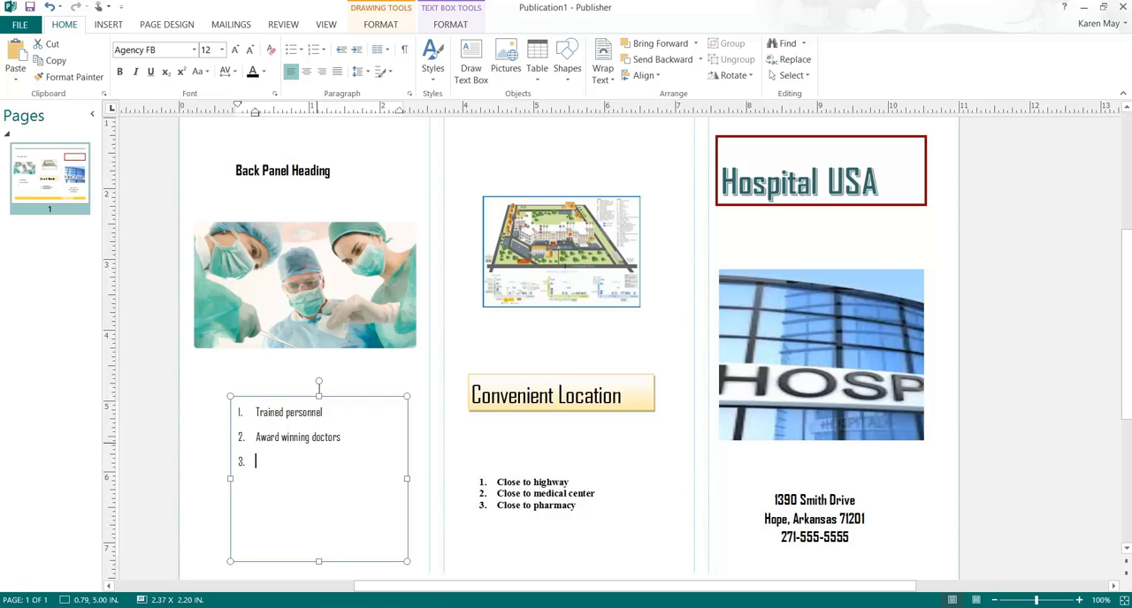
text(Con)
text(venient location)
text(E)
text(Short w)
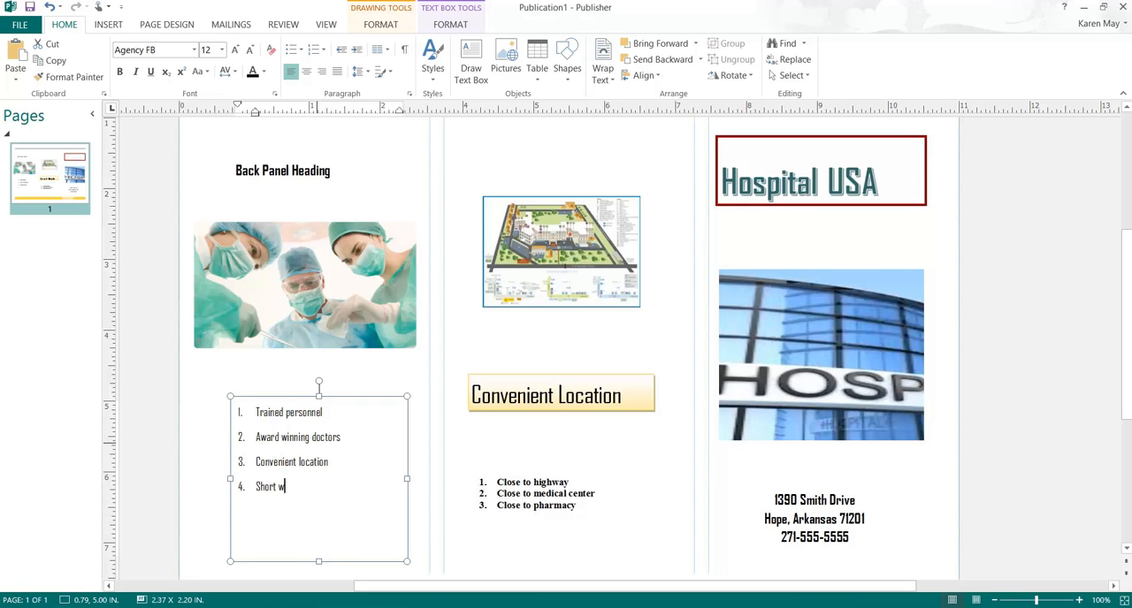
text(aiting list)
key(Return)
Step: Set the font of the four numbered items below the surgery picture to Times New Roman
drag(317, 508, 248, 412)
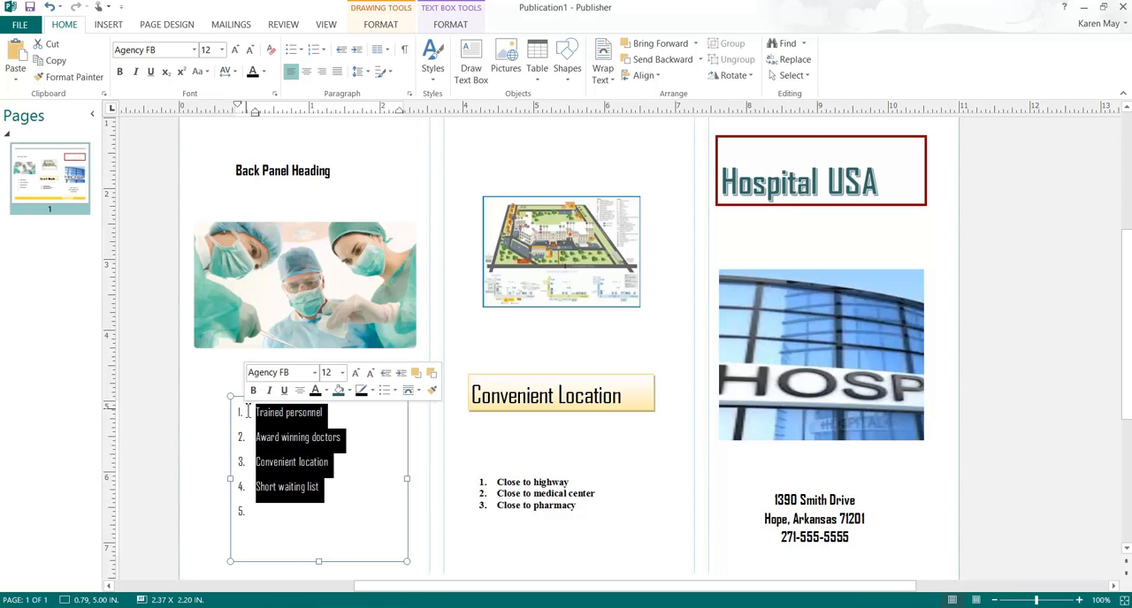
click(175, 51)
text(Times)
key(Return)
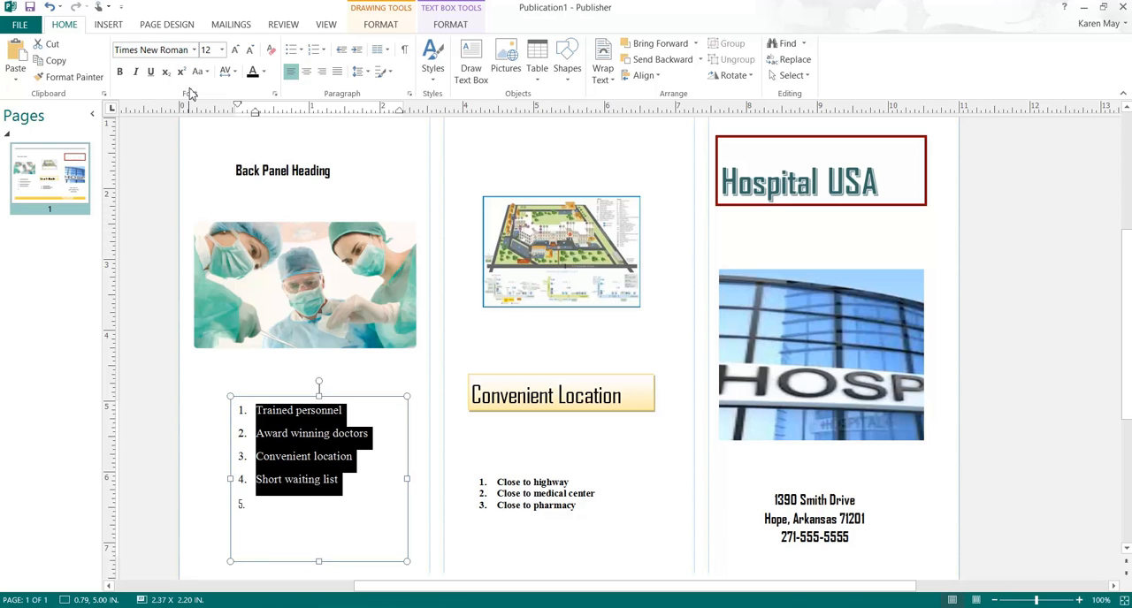
Step: Move the Back Panel Heading box between the surgery picture and the numbered list and shrink its height to about 0.45 in
click(319, 172)
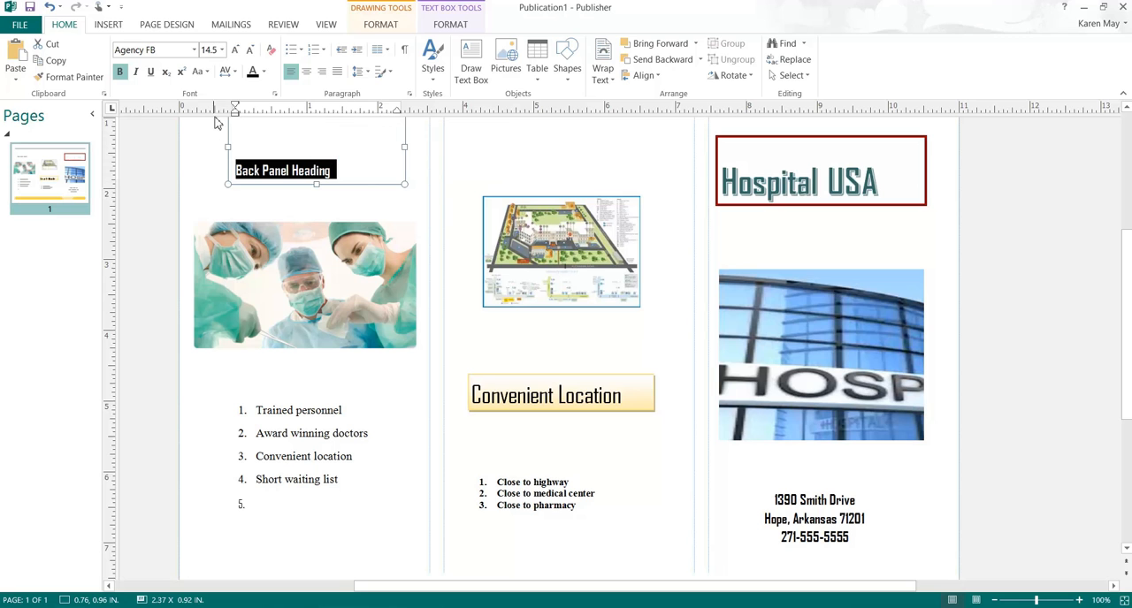
drag(339, 189, 335, 350)
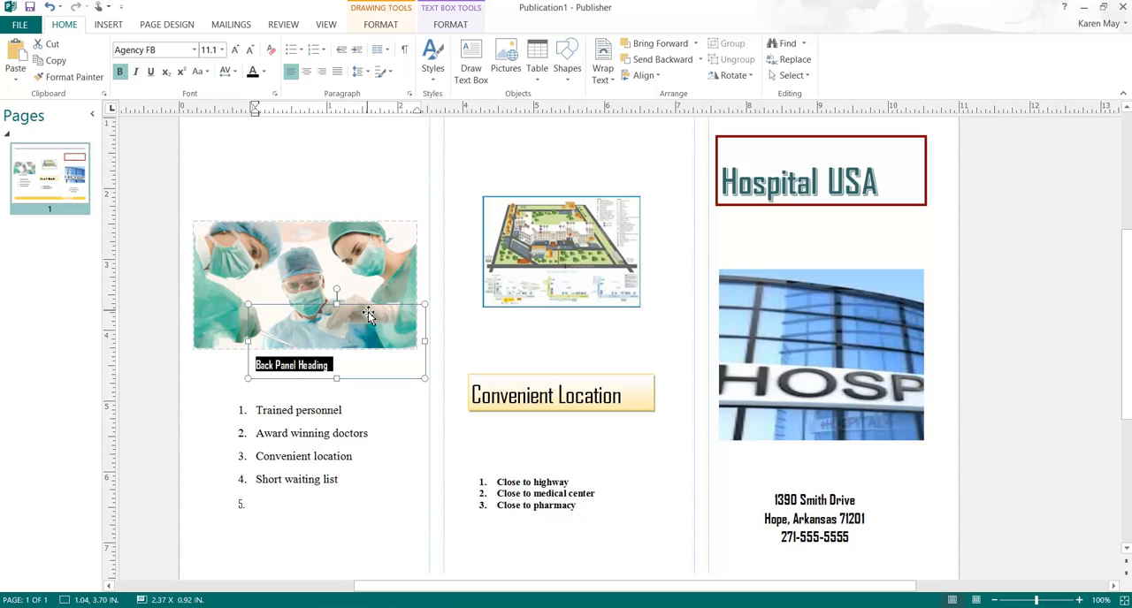
click(336, 303)
drag(336, 303, 336, 358)
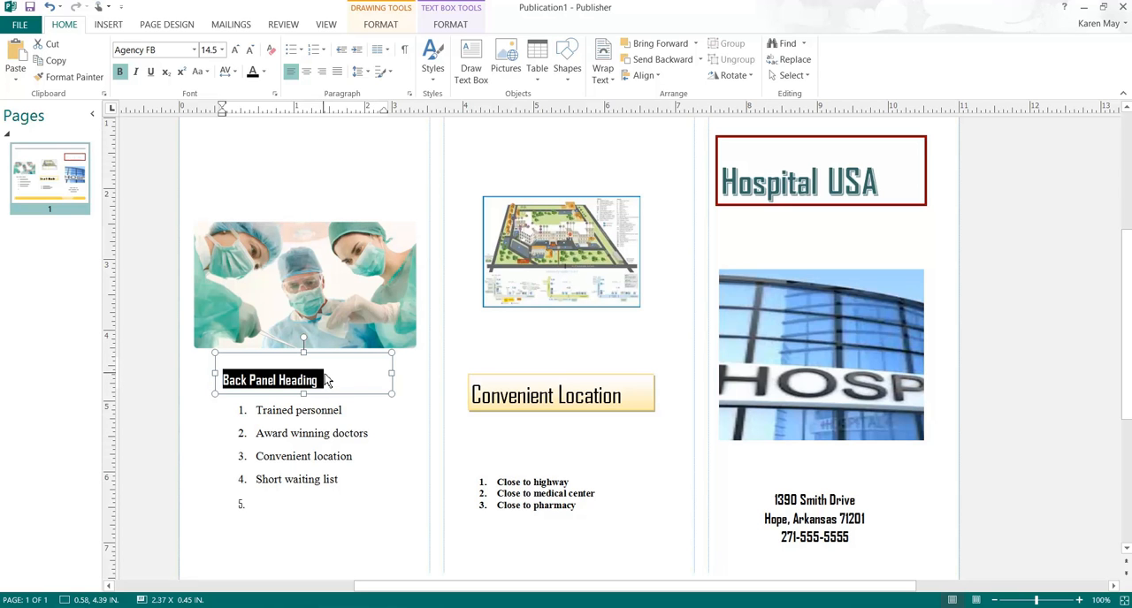
Step: Replace the back panel heading with "Why Us?" at 36 pt and heighten its box to about 0.57 in
text(Why Us?)
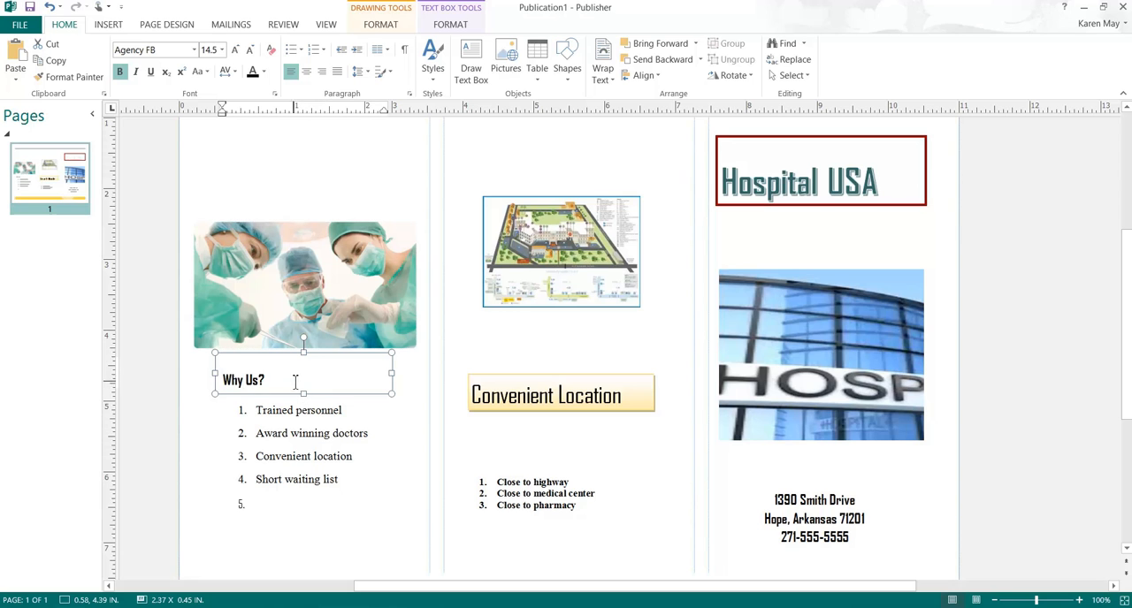
drag(264, 379, 226, 376)
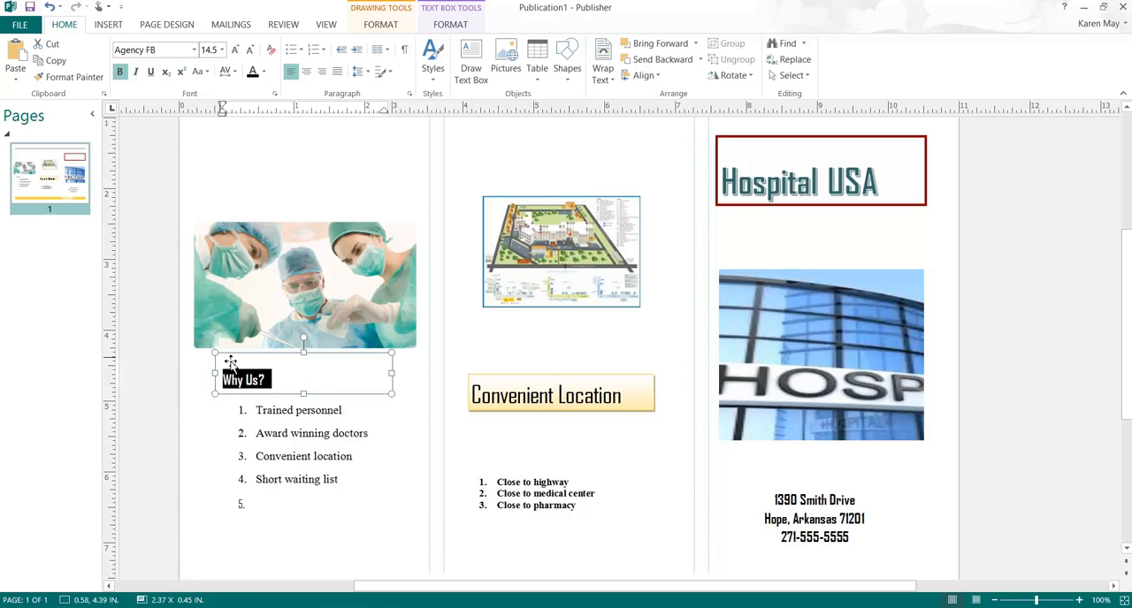
click(222, 51)
text(36)
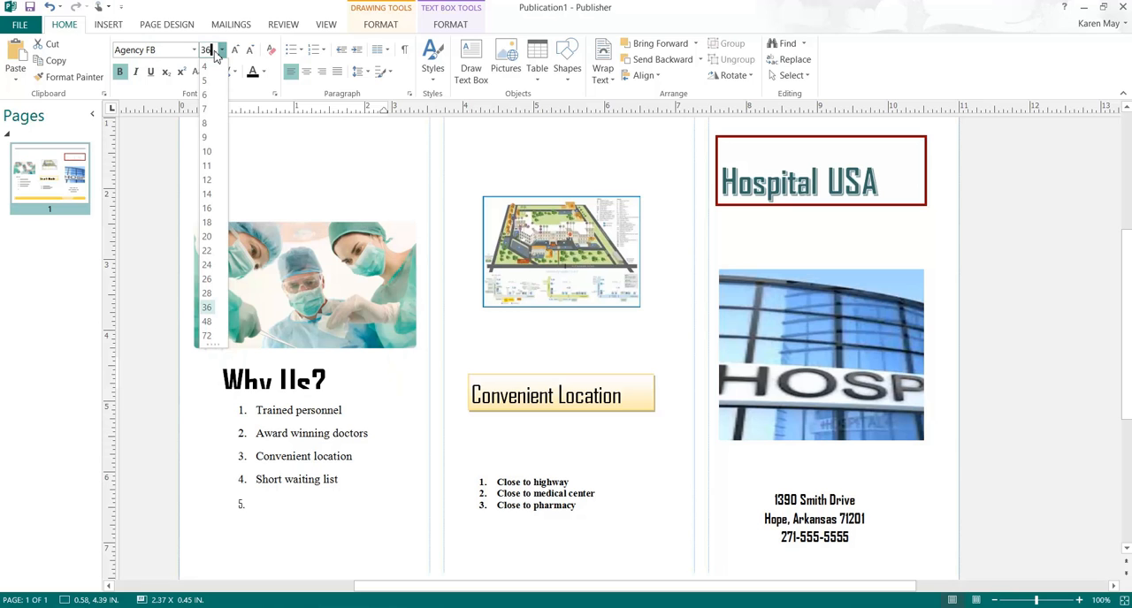
key(Return)
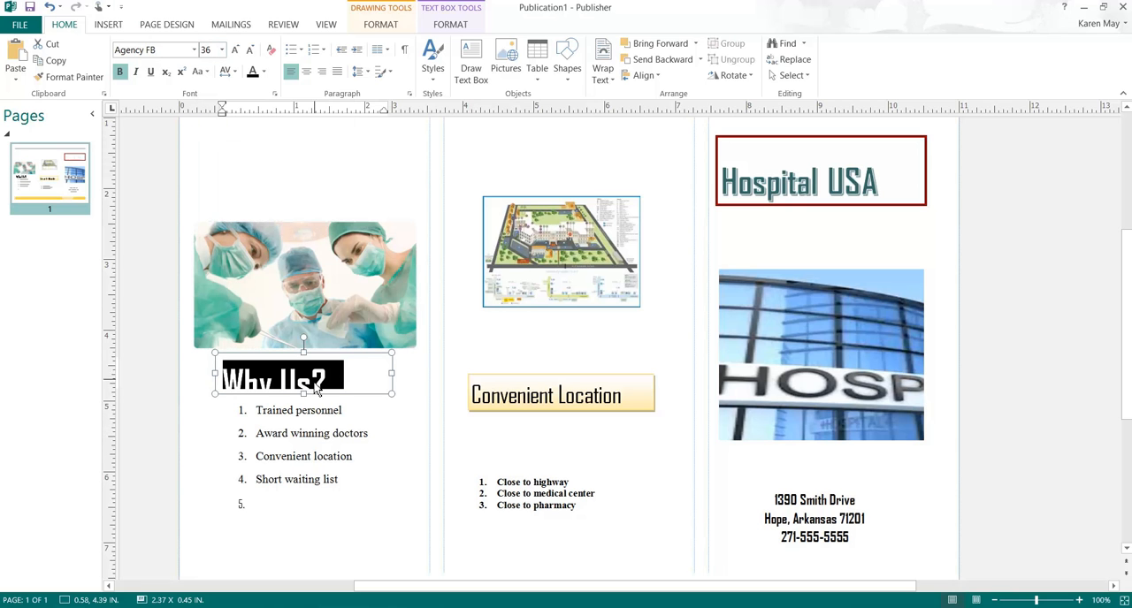
drag(304, 396, 304, 404)
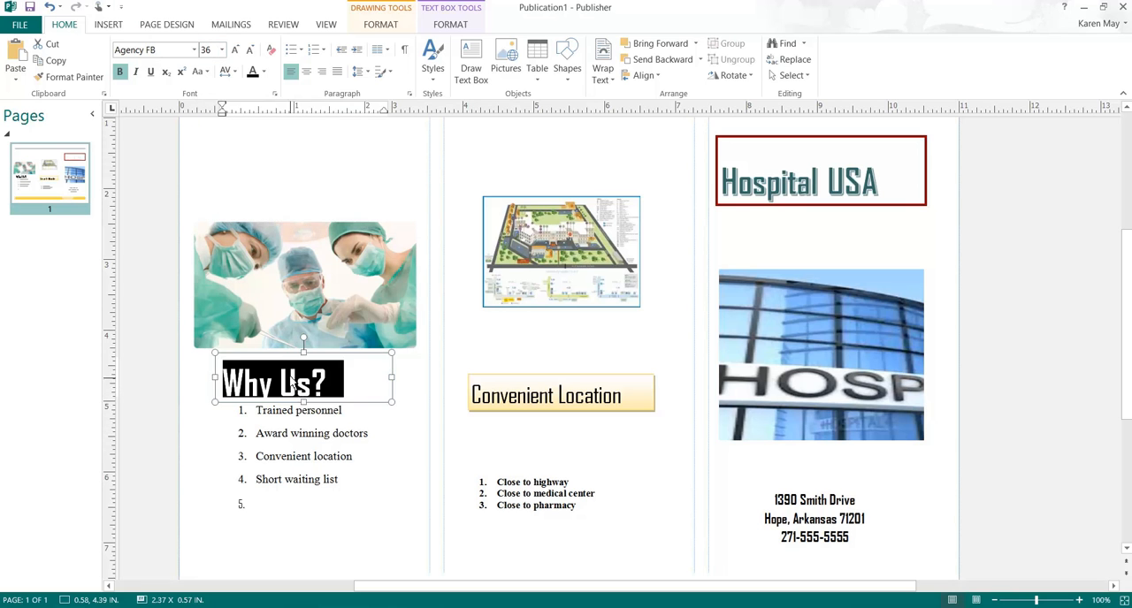
Step: Move the numbered list's box down clear of the "Why Us?" heading and shorten it to about 1.96 in
click(382, 436)
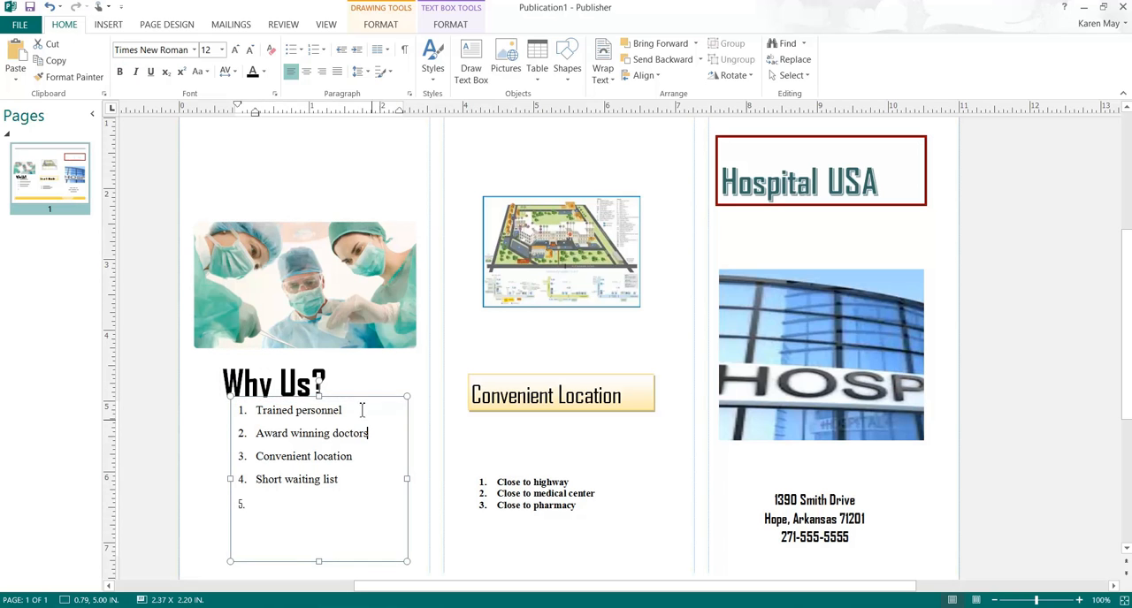
click(297, 367)
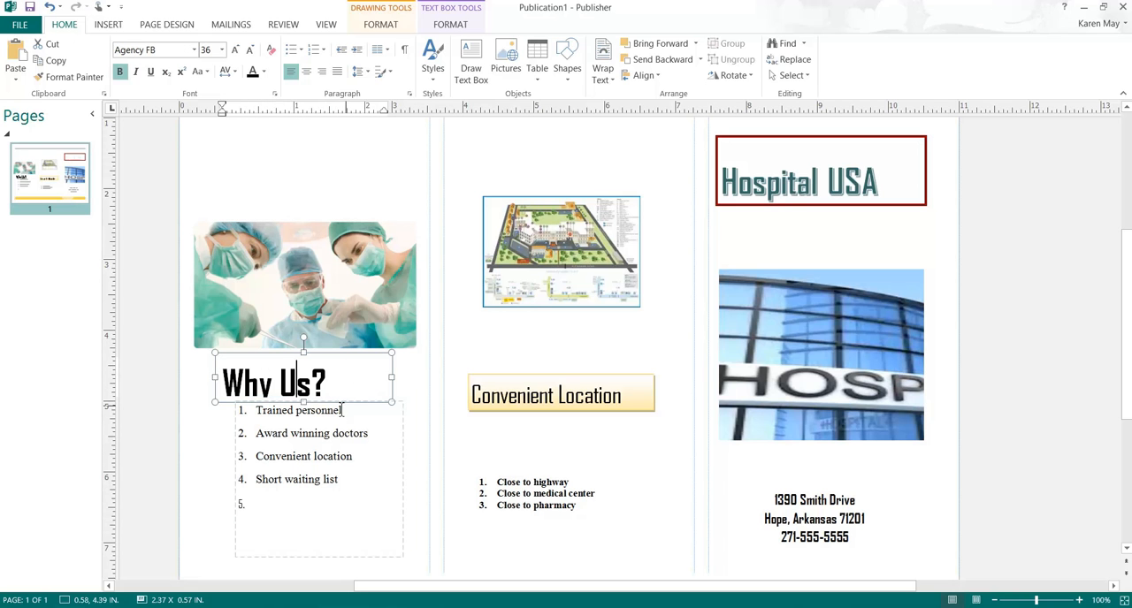
click(347, 408)
click(351, 411)
drag(351, 410, 348, 426)
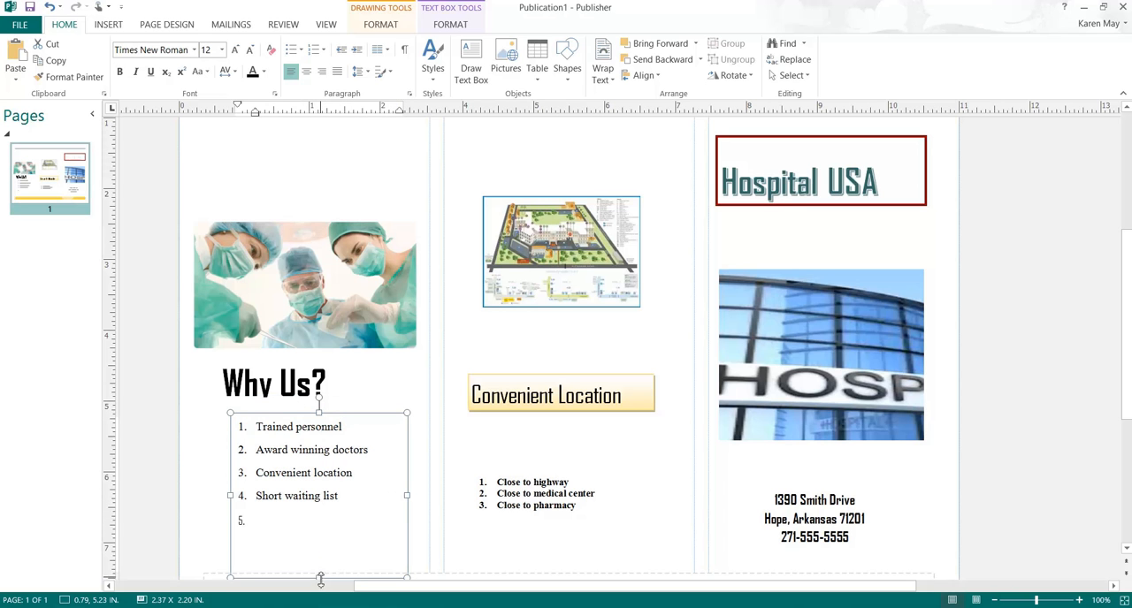
drag(316, 576, 308, 542)
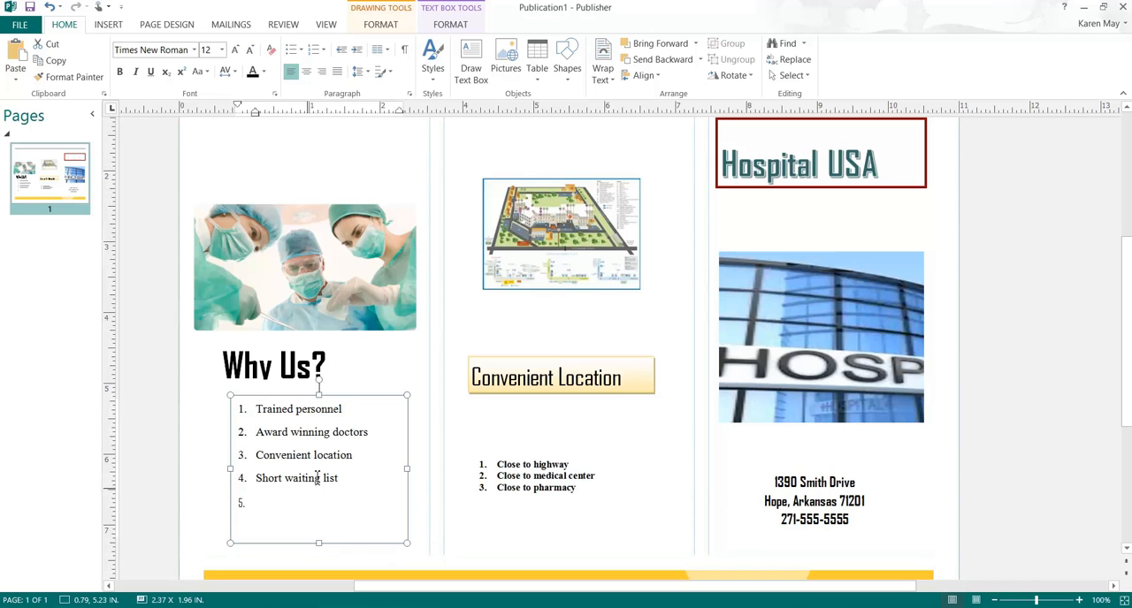
Step: Heighten the "Why Us?" box to about 0.70 in and center the heading text
click(305, 265)
scroll(310, 270, up, 1)
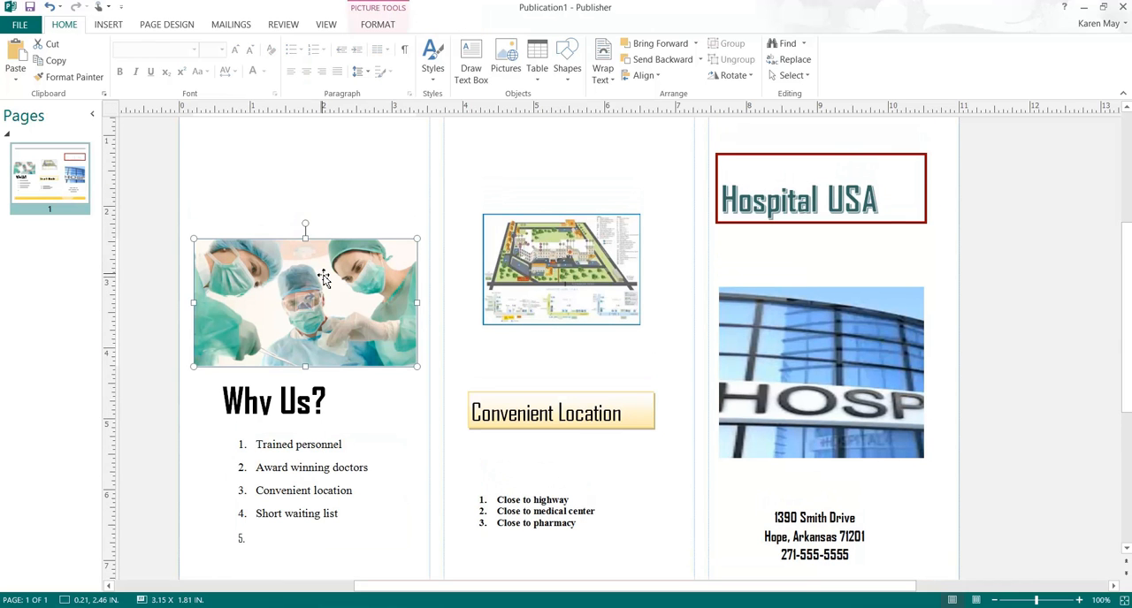
click(271, 399)
drag(303, 423, 248, 383)
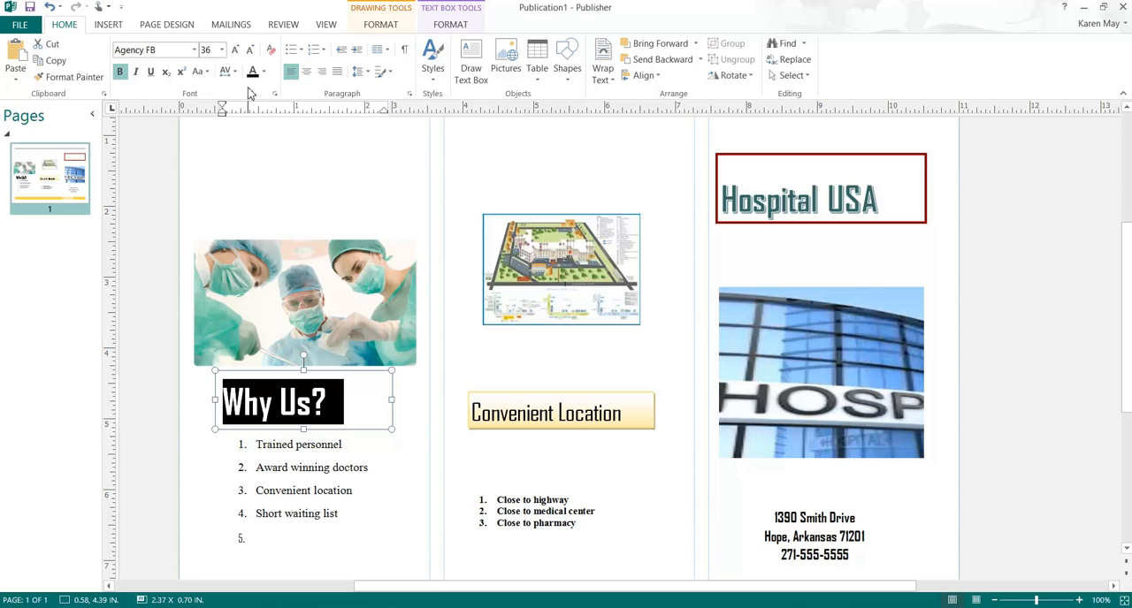
click(306, 74)
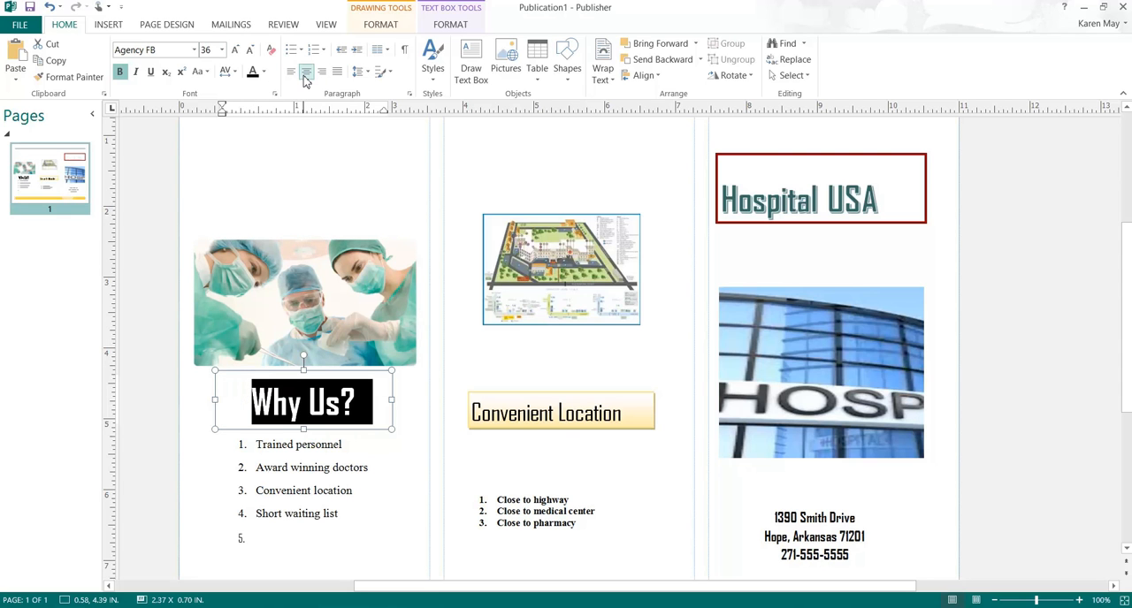
Step: Apply an outer shadow and the yellow WordArt style to the "Why Us?" text
click(450, 25)
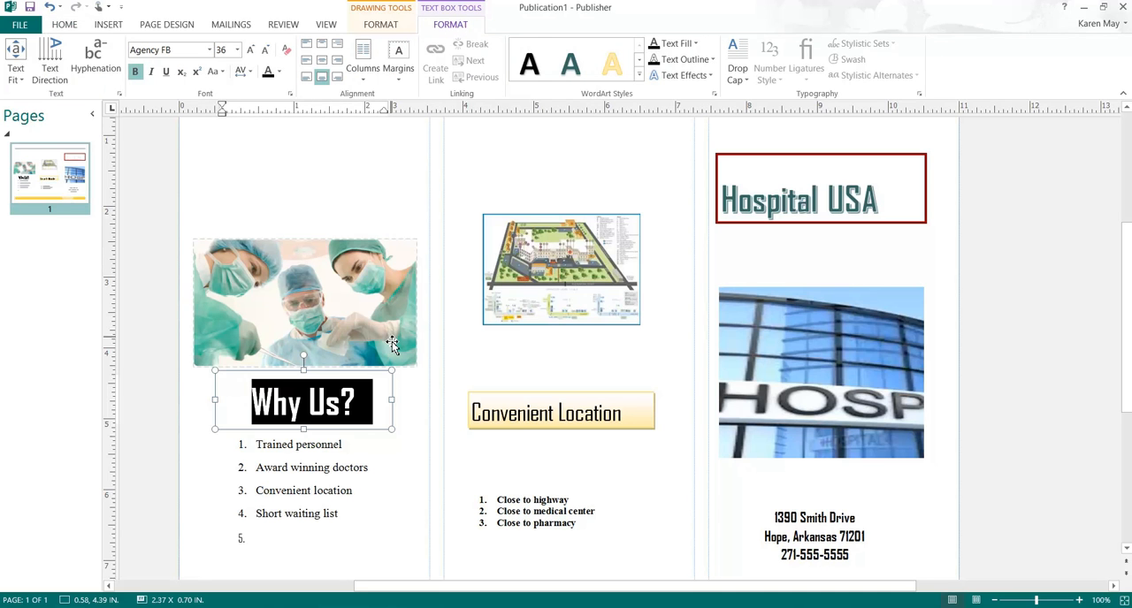
click(716, 79)
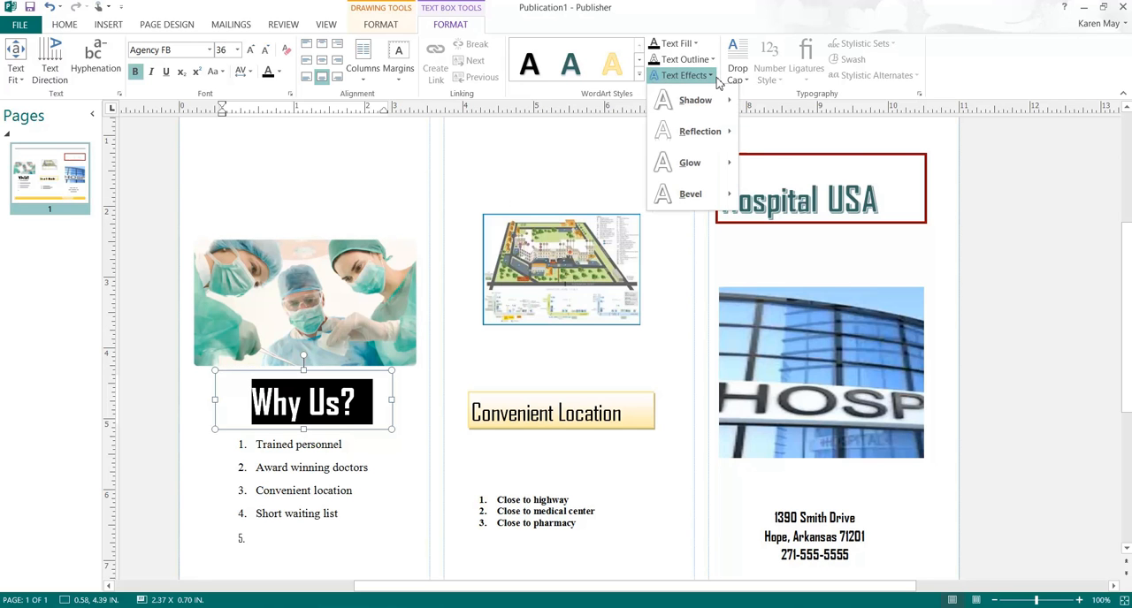
mouse_move(700, 102)
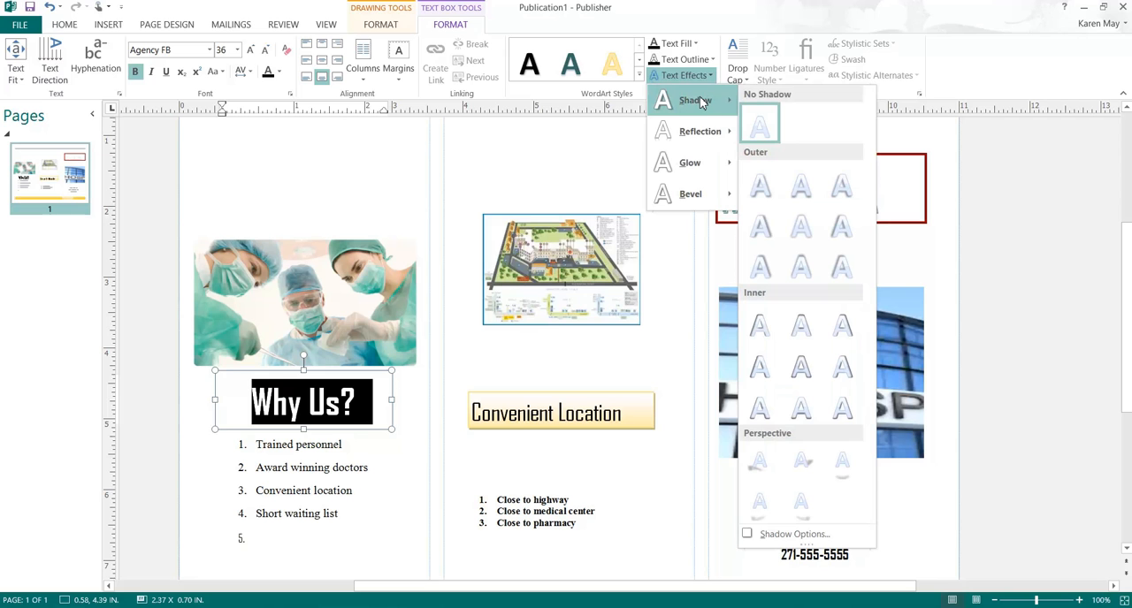
click(769, 199)
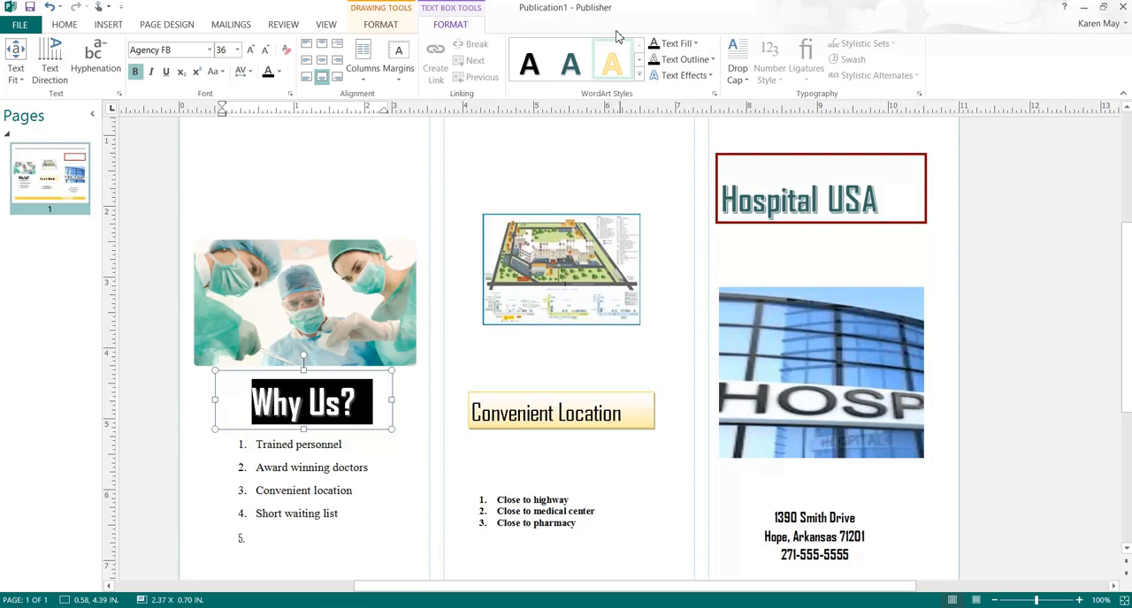
click(619, 69)
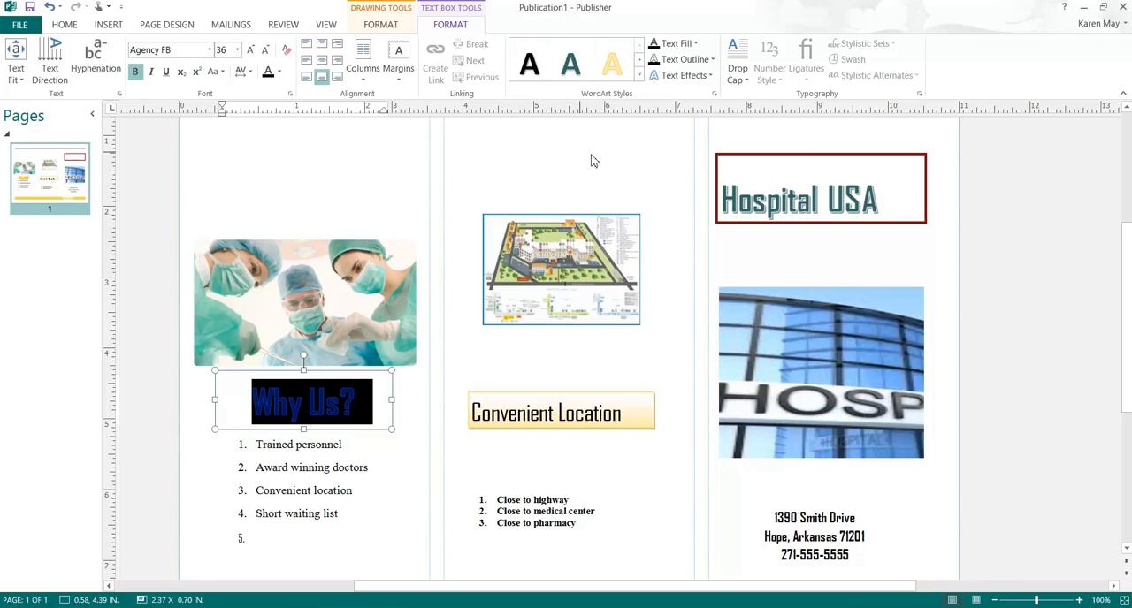
click(377, 403)
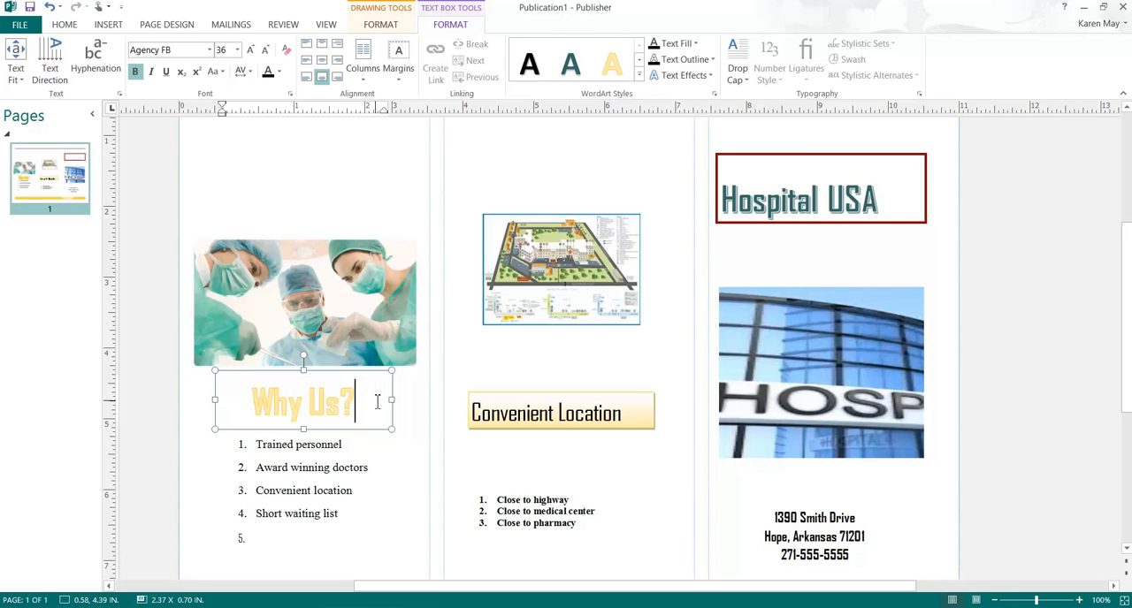
Step: Apply the black shape style with a white inner outline to the "Why Us?" box
drag(377, 403, 296, 380)
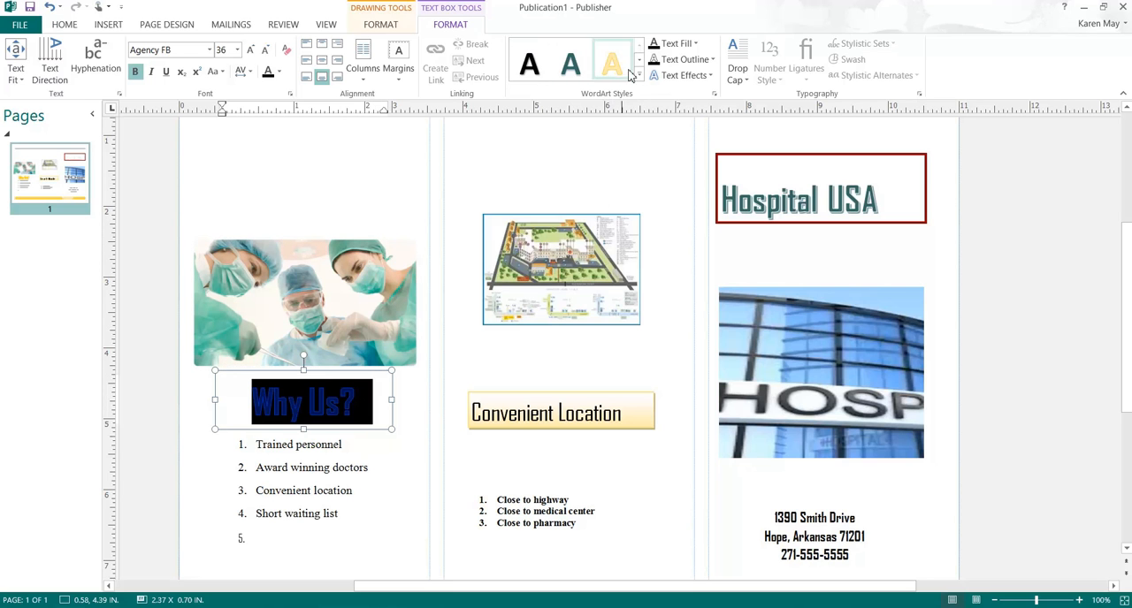
click(382, 26)
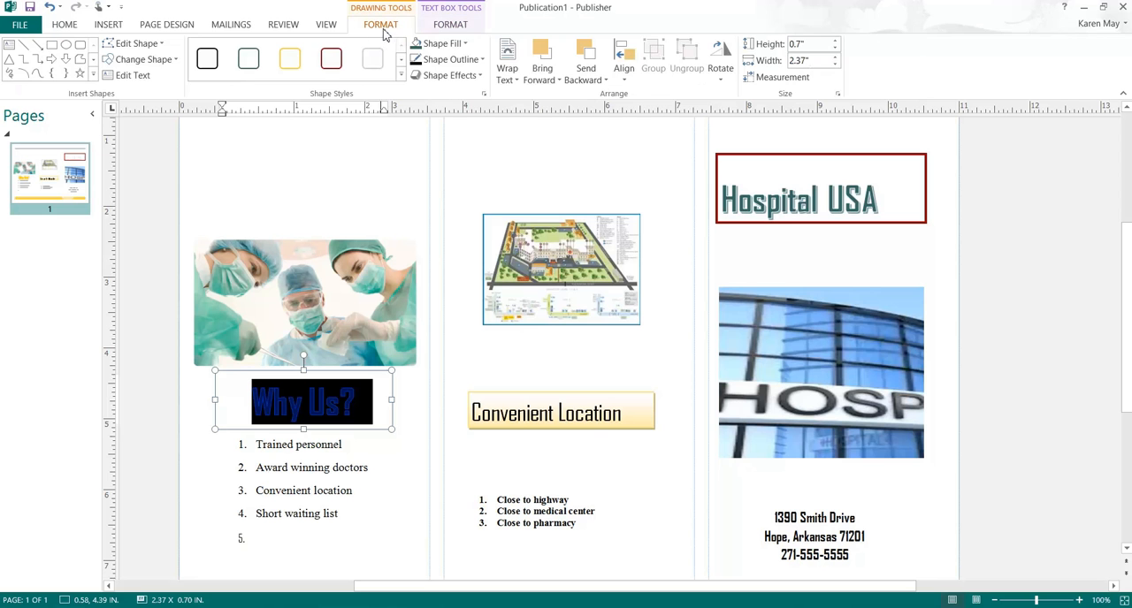
click(401, 75)
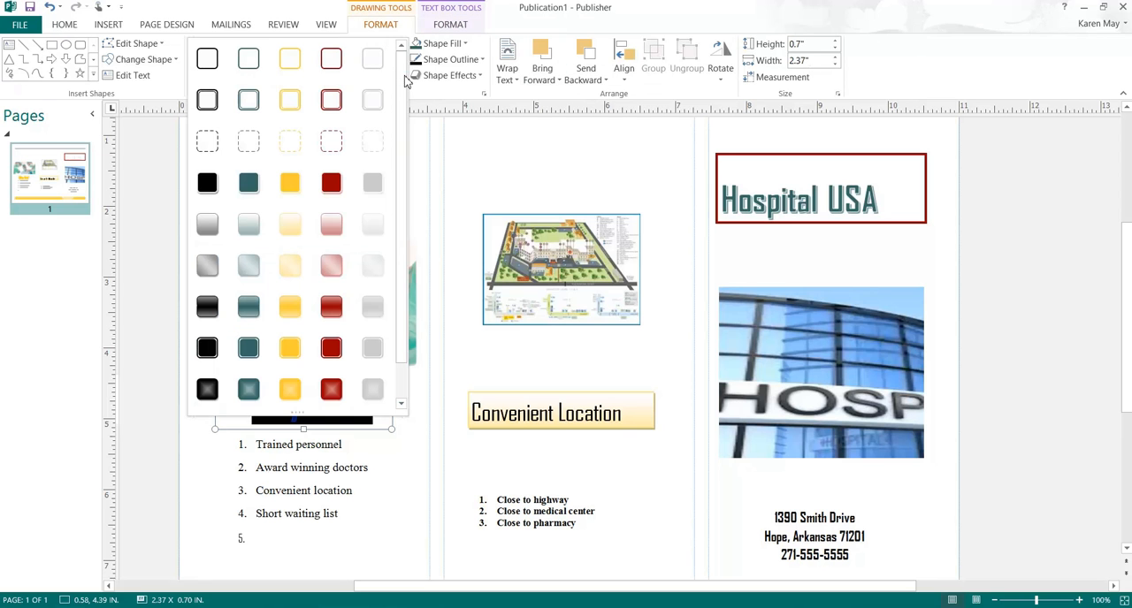
click(206, 346)
click(424, 516)
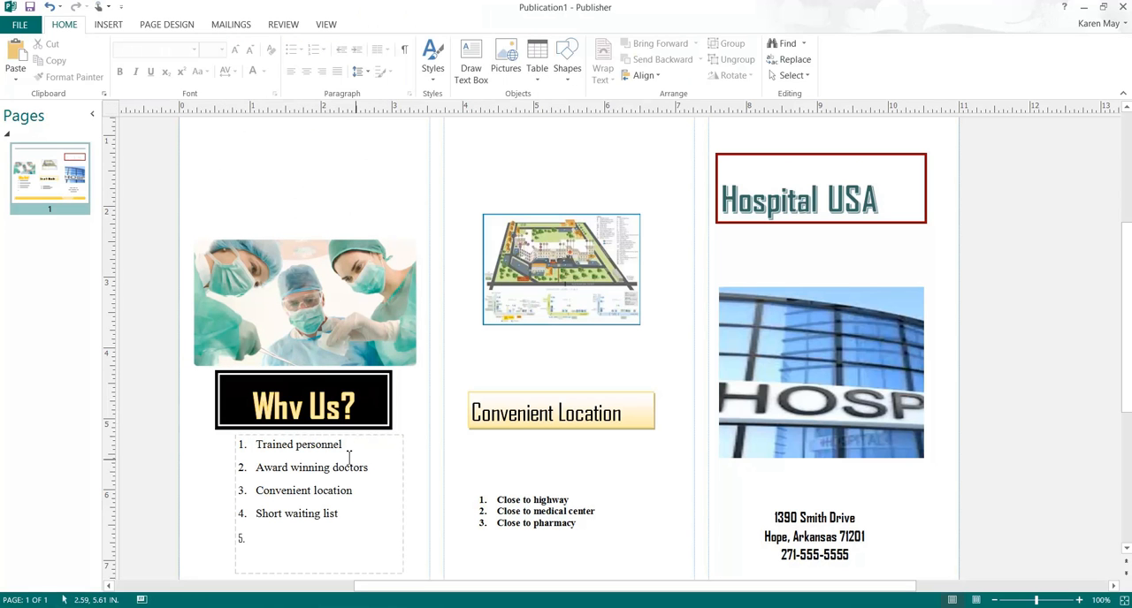
Step: Extend the lower edge of the black "Why Us?" box to make it about 0.88 in high
click(316, 430)
drag(307, 428, 309, 441)
click(387, 470)
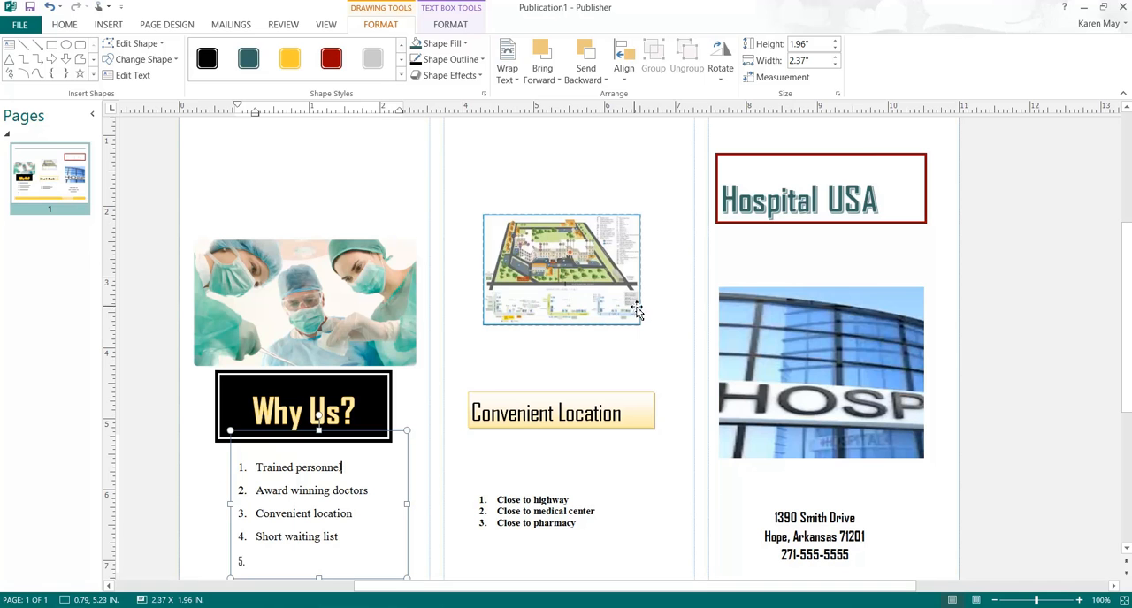
Step: Rotate the hospital map picture above Convenient Location slightly counterclockwise
click(590, 282)
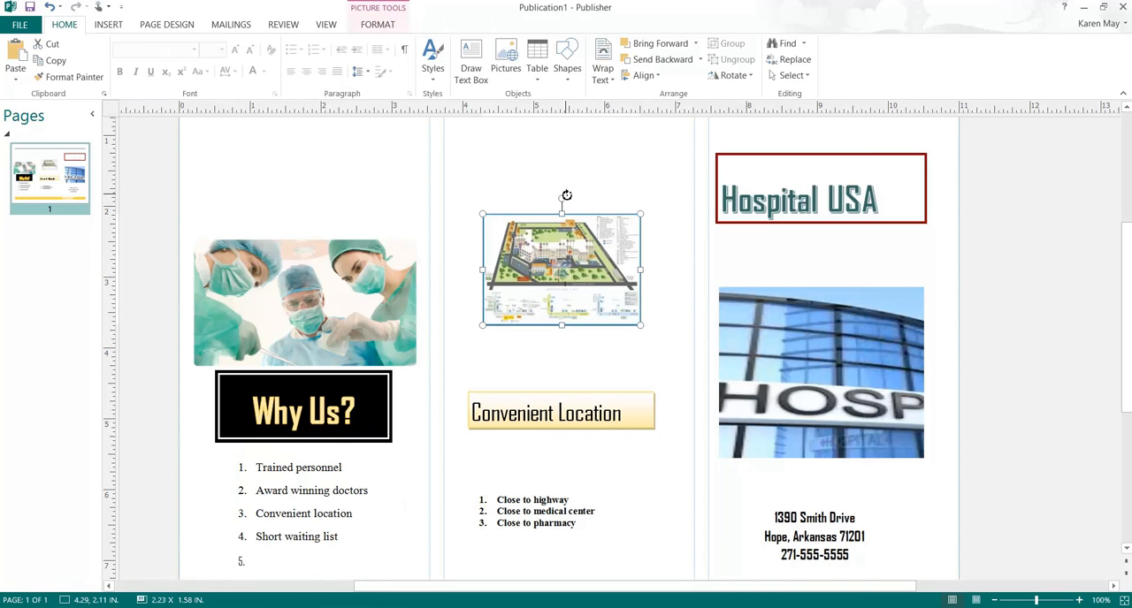
click(562, 198)
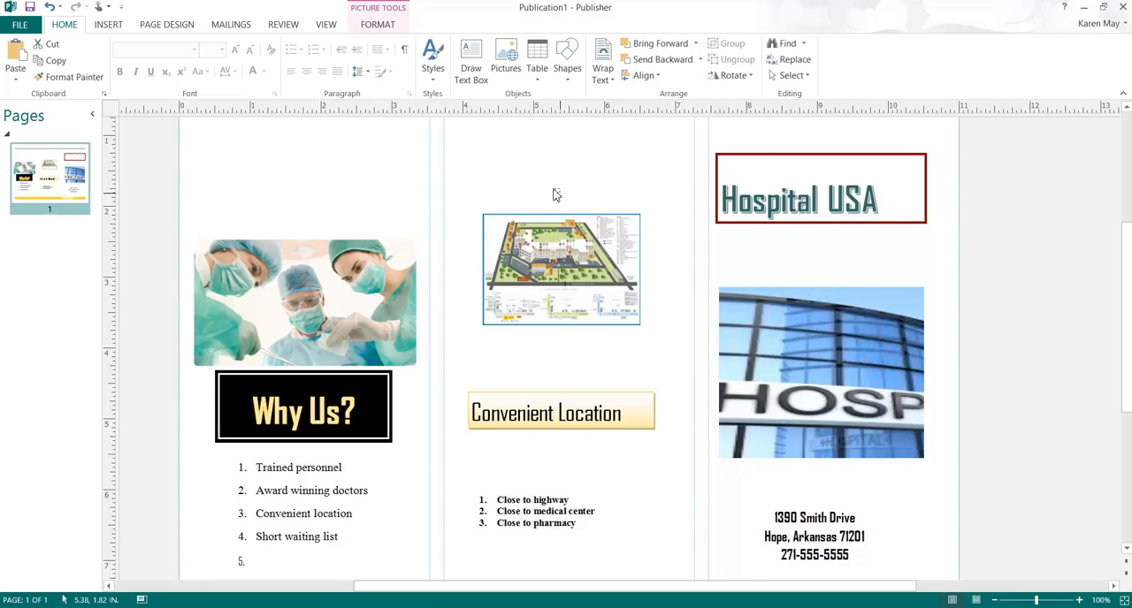
click(564, 221)
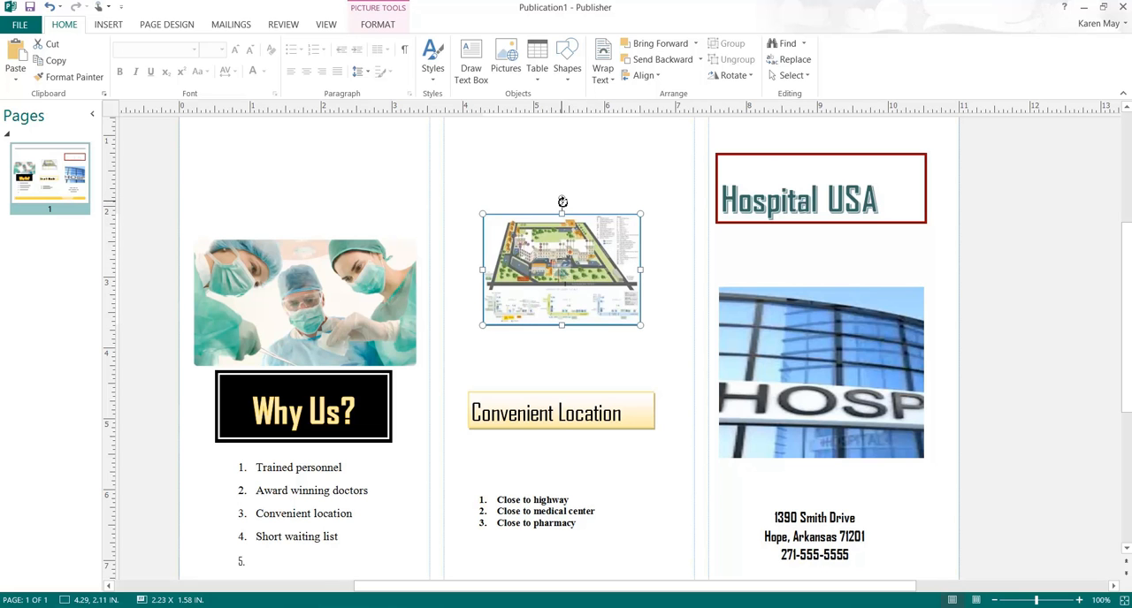
drag(542, 206, 547, 214)
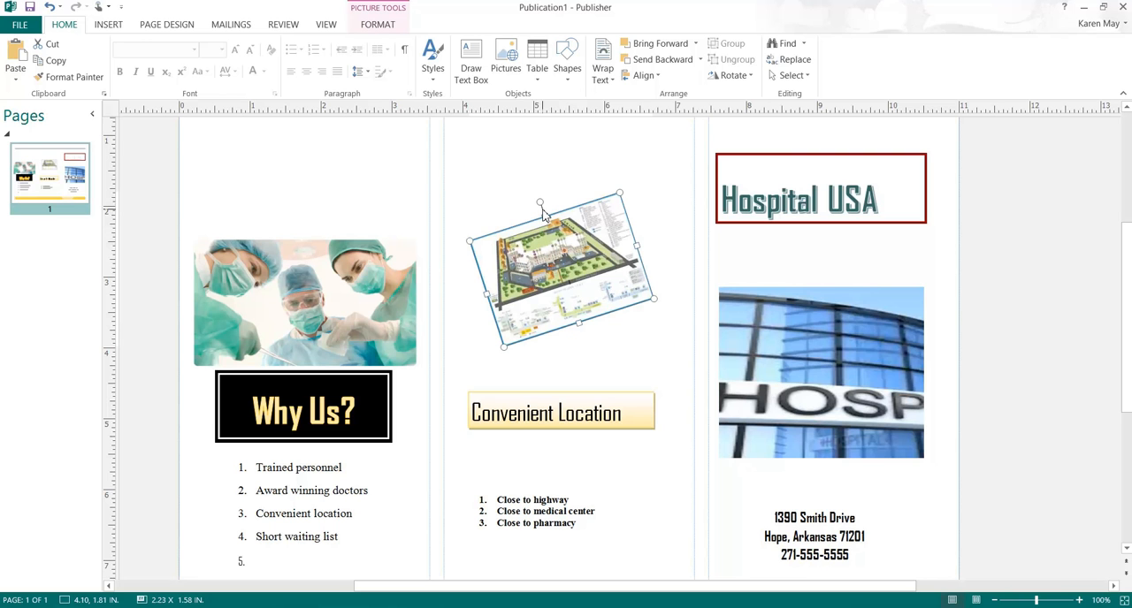
click(623, 357)
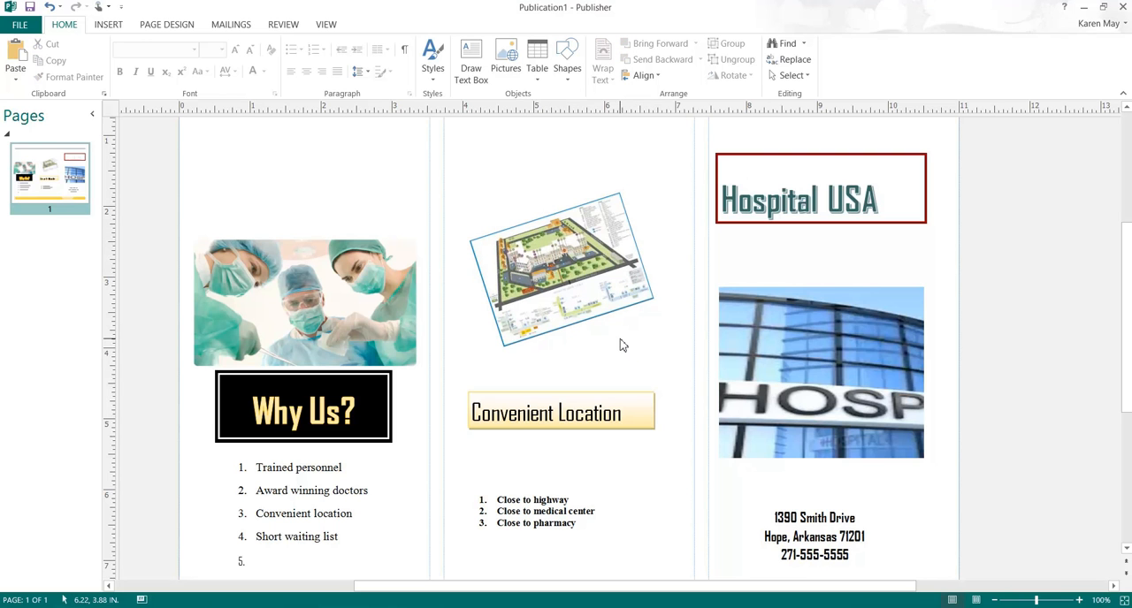
Step: Move the surgery picture up to about 0.15, 1.79 in and the "Why Us?" box up to about 0.53, 4.08 in
drag(336, 251, 331, 203)
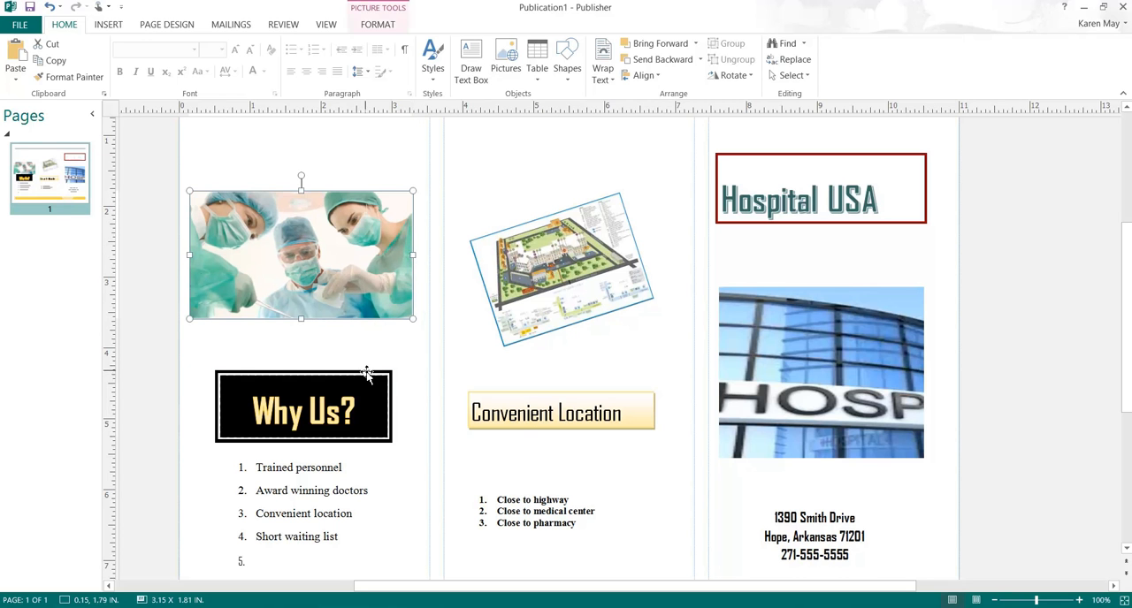
click(369, 374)
drag(363, 356, 363, 333)
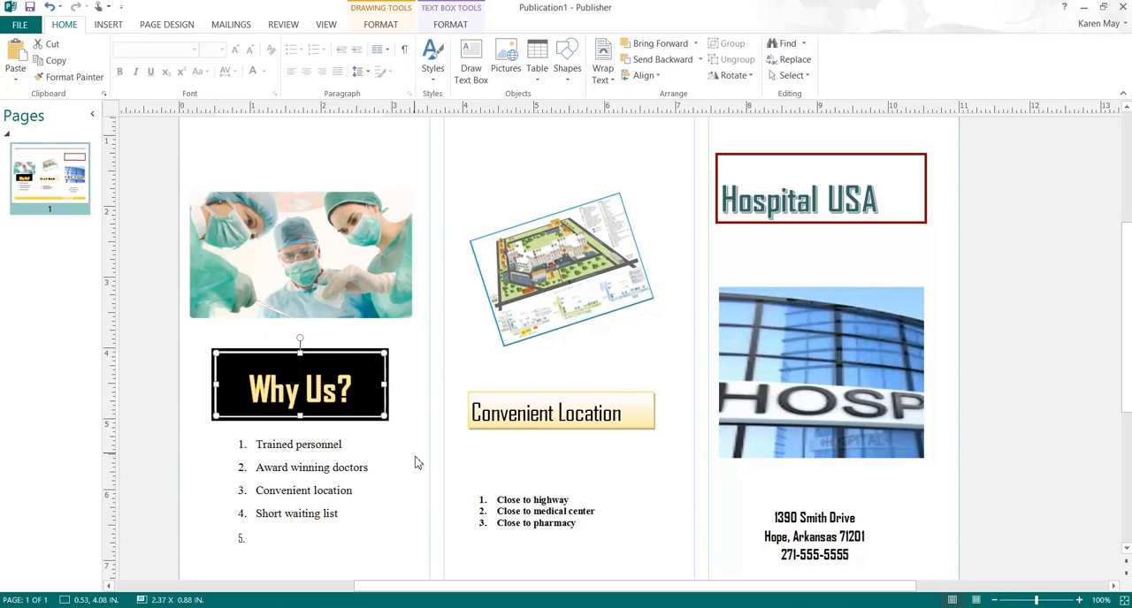
Step: Browse the WordArt styles available for the "Why Us?" heading text without applying one
click(378, 425)
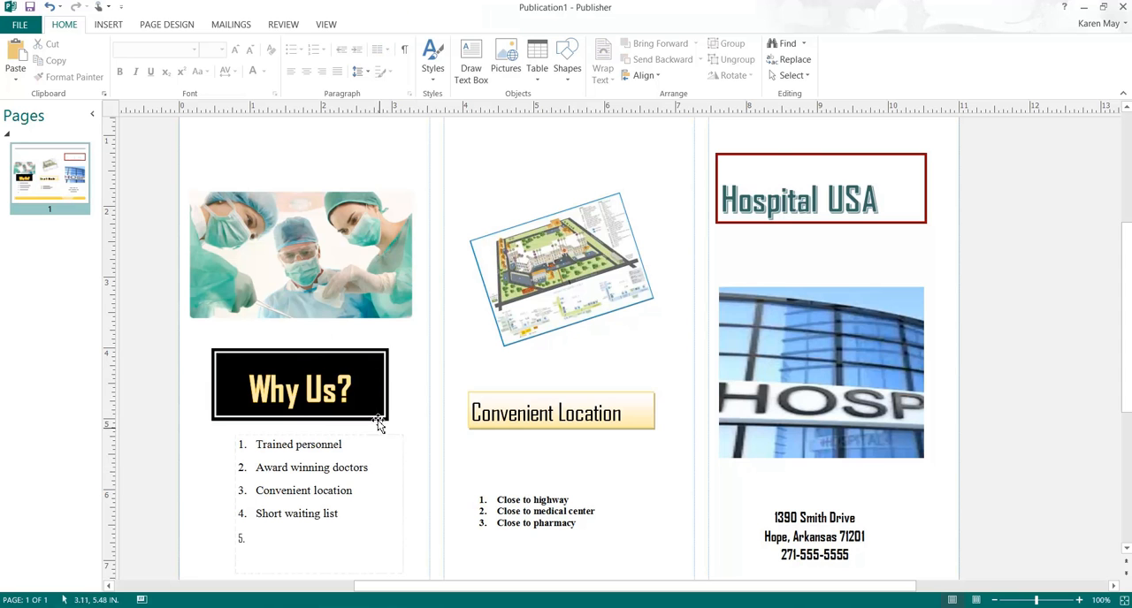
click(354, 375)
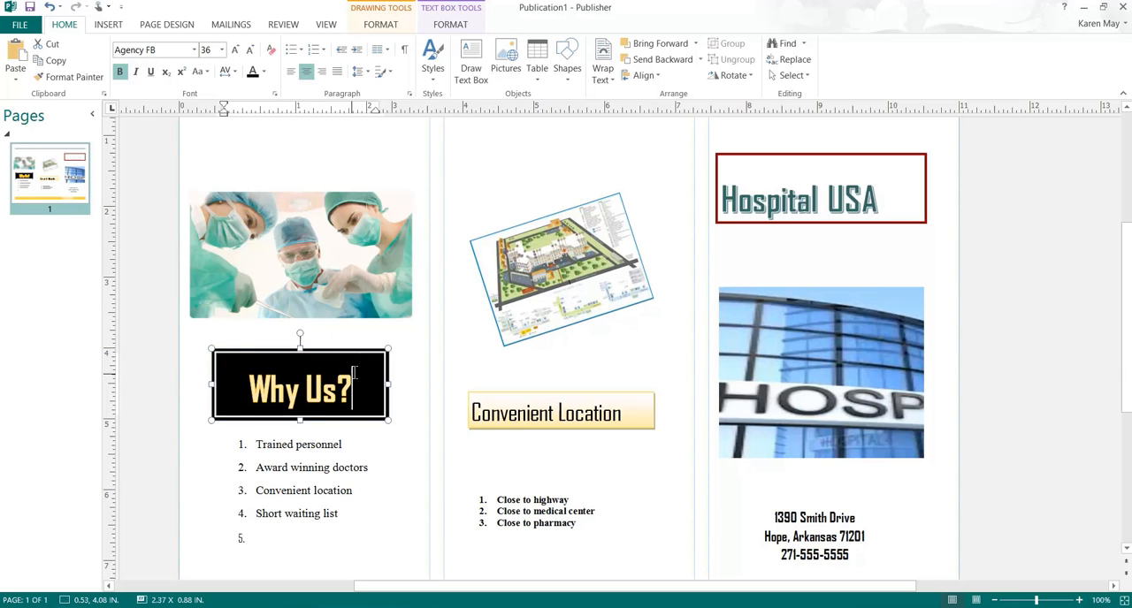
click(447, 28)
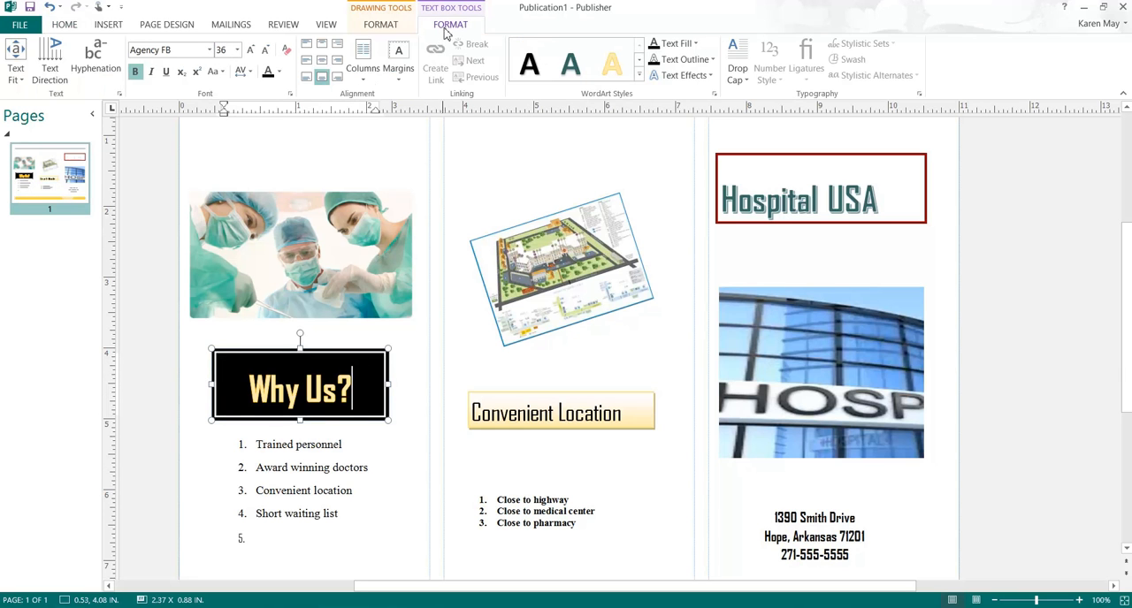
click(638, 76)
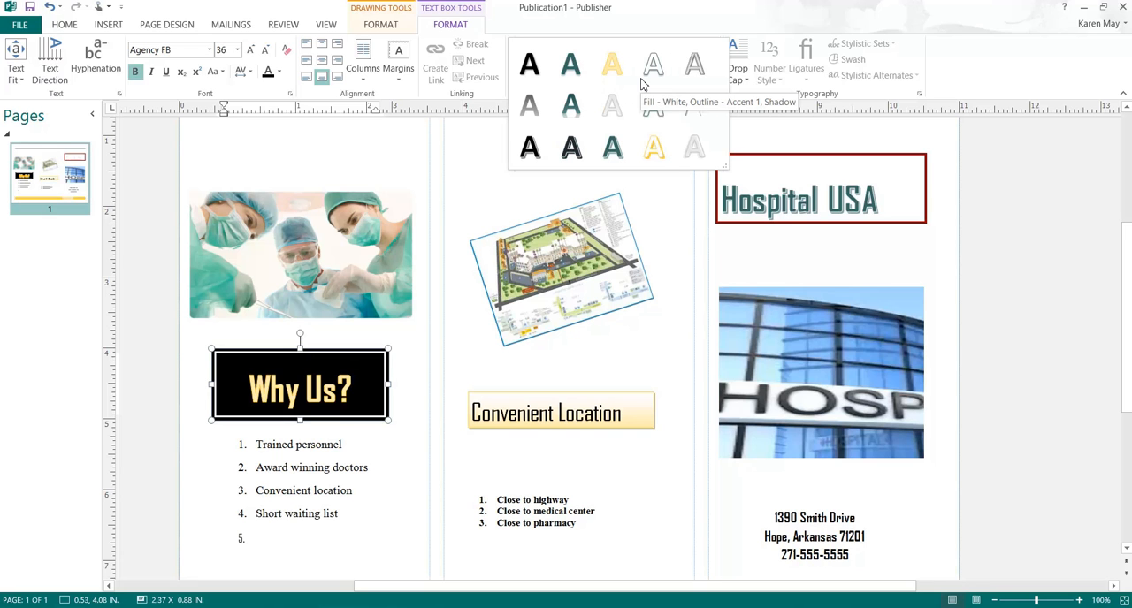
click(657, 468)
Step: Check the yellow bar at the foot of the page and select the hospital building picture below the Hospital USA title
scroll(654, 467, down, 2)
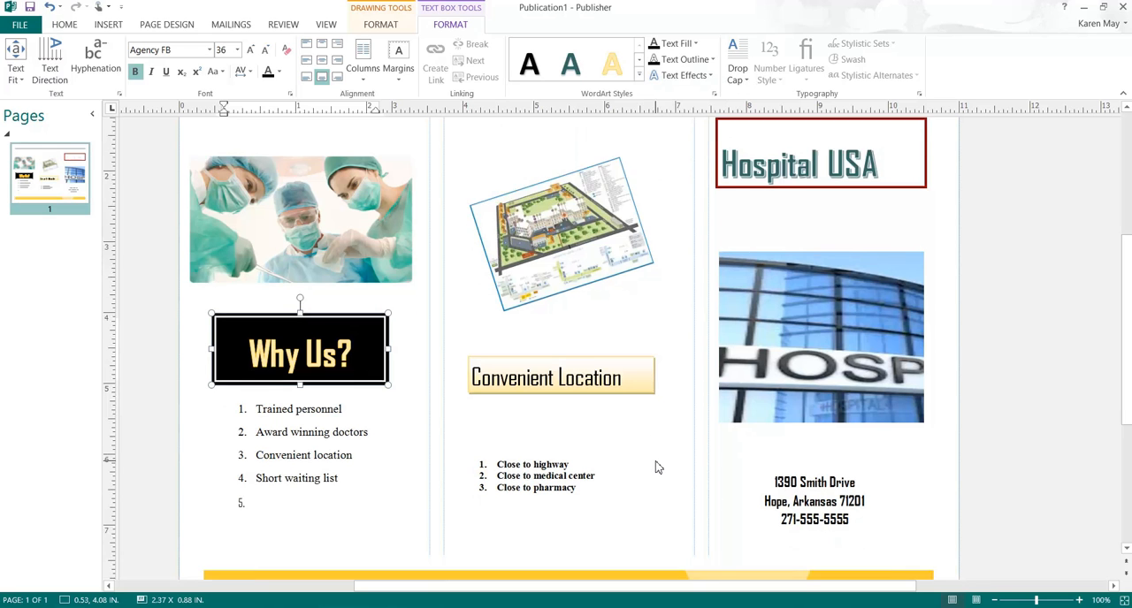
click(595, 531)
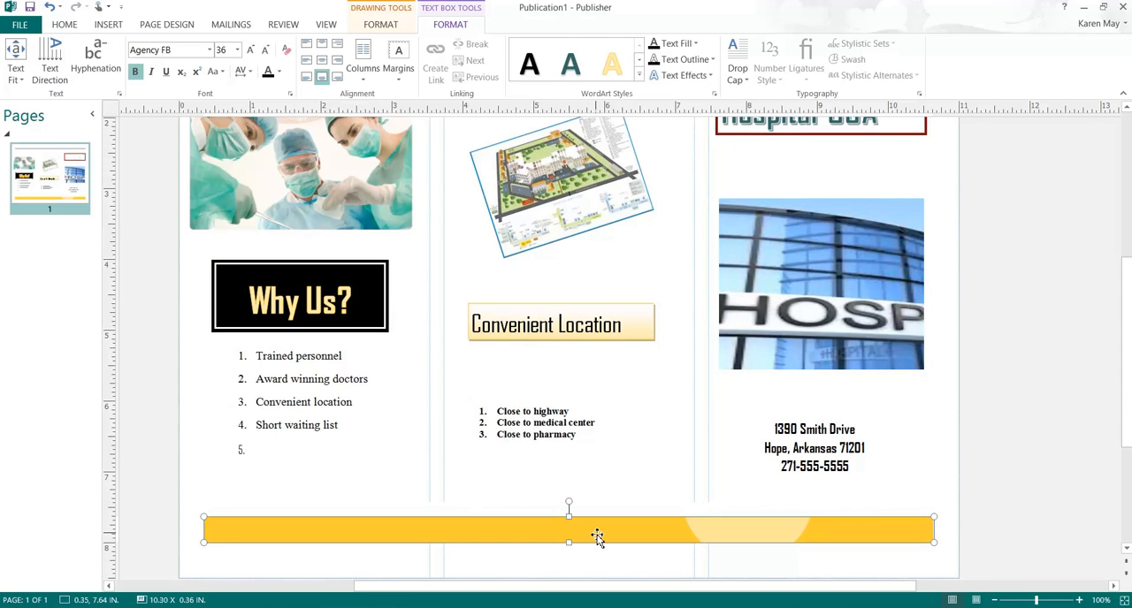
scroll(642, 509, up, 2)
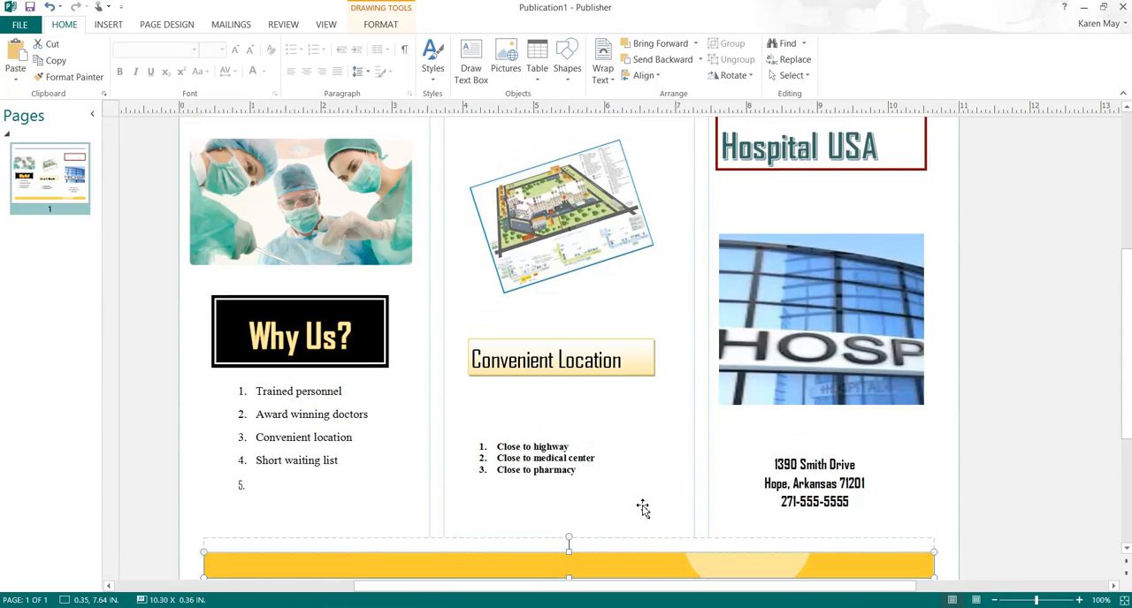
click(793, 391)
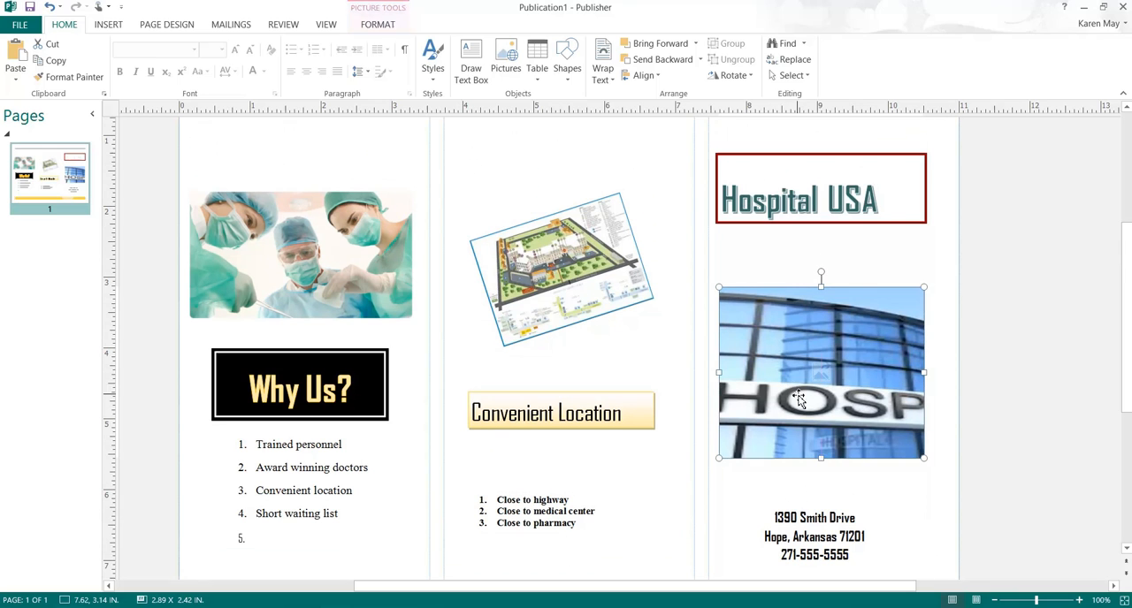